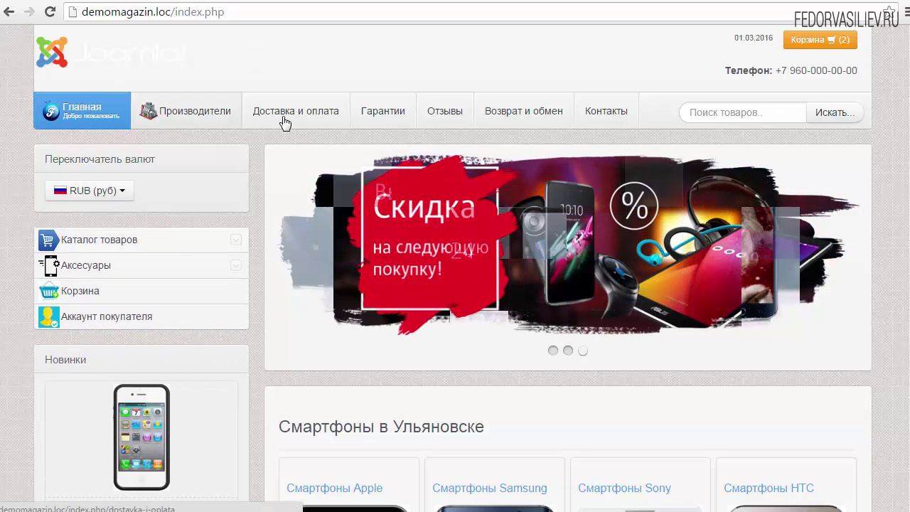
Step: Examine the «Каталог товаров» and «Аксесуары» sections of the demo shop's side menu and the catalogue menu on online-shop.loc
click(107, 241)
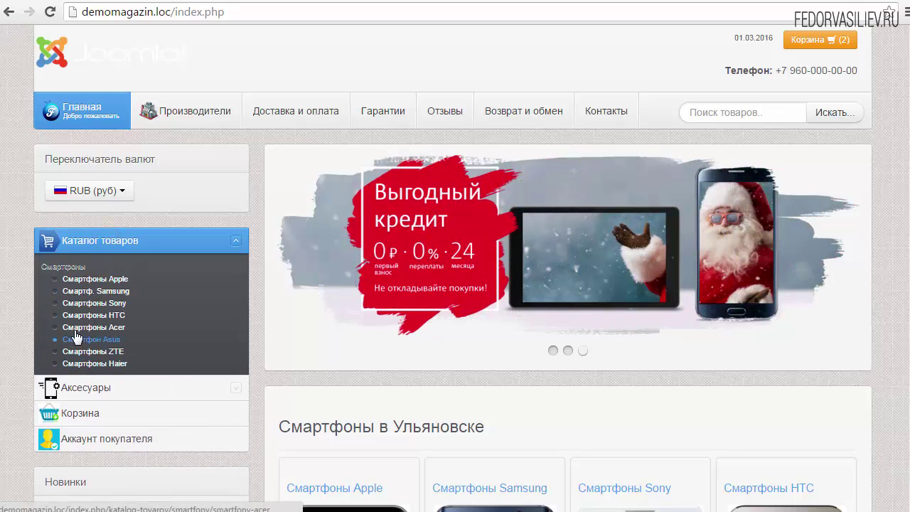
click(92, 388)
scroll(32, 284, down, 1)
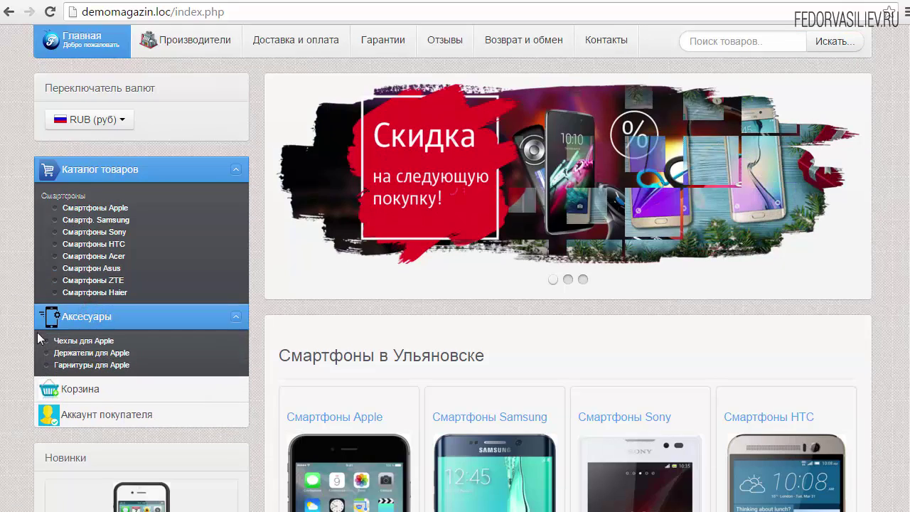
click(74, 318)
click(76, 322)
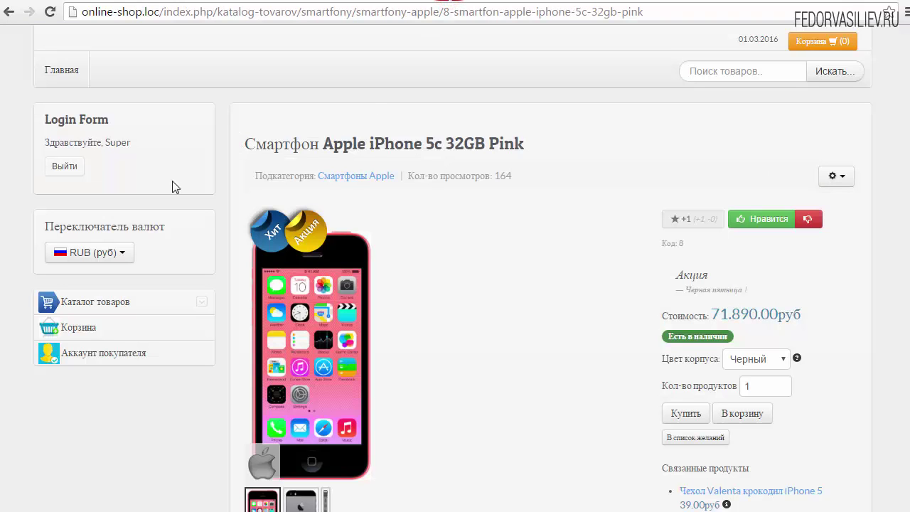
click(98, 301)
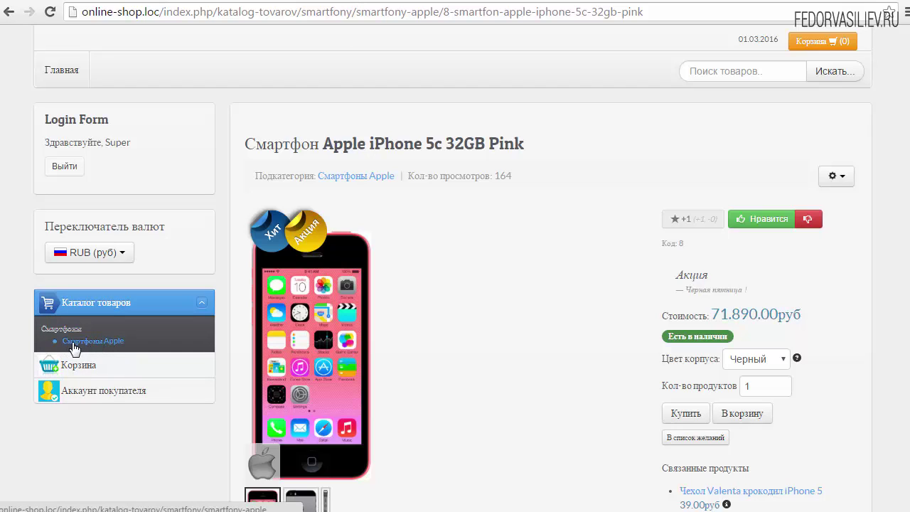
Step: Switch to the Joomla administrator, discard the blank menu item and open the item list of menu left
click(322, 1)
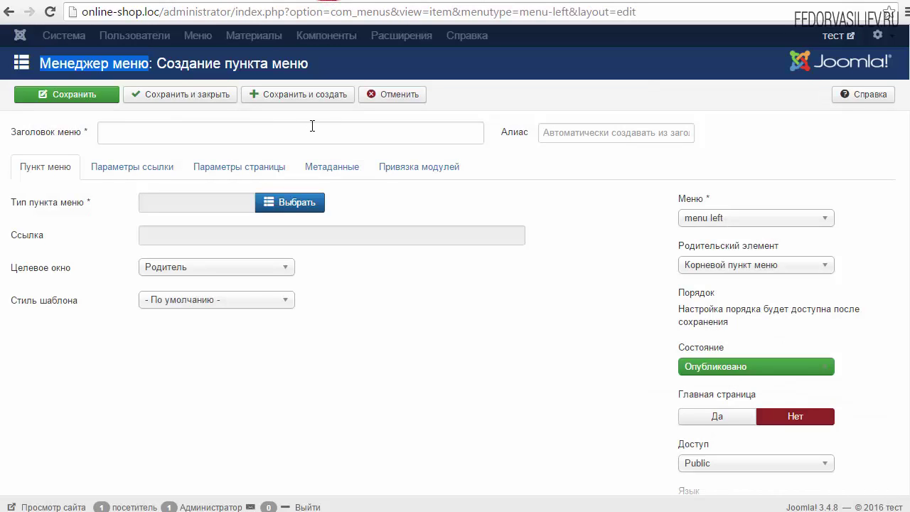
click(349, 68)
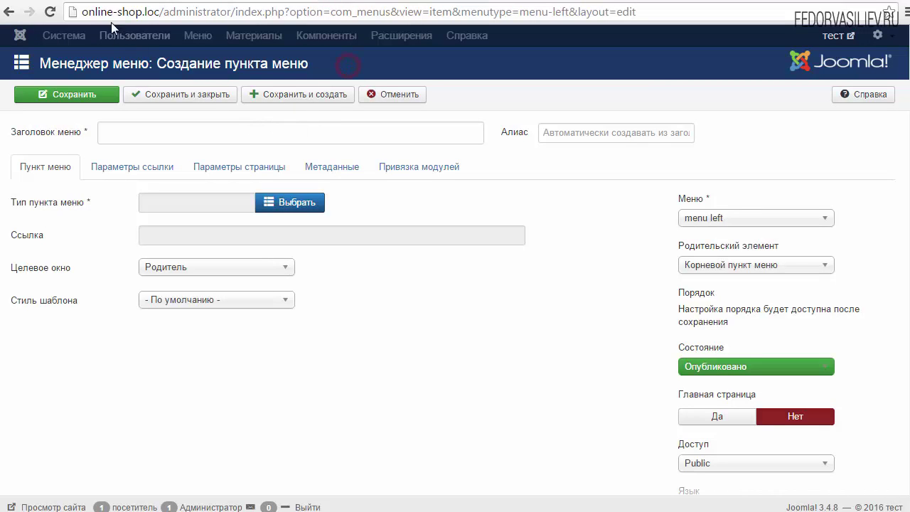
click(393, 94)
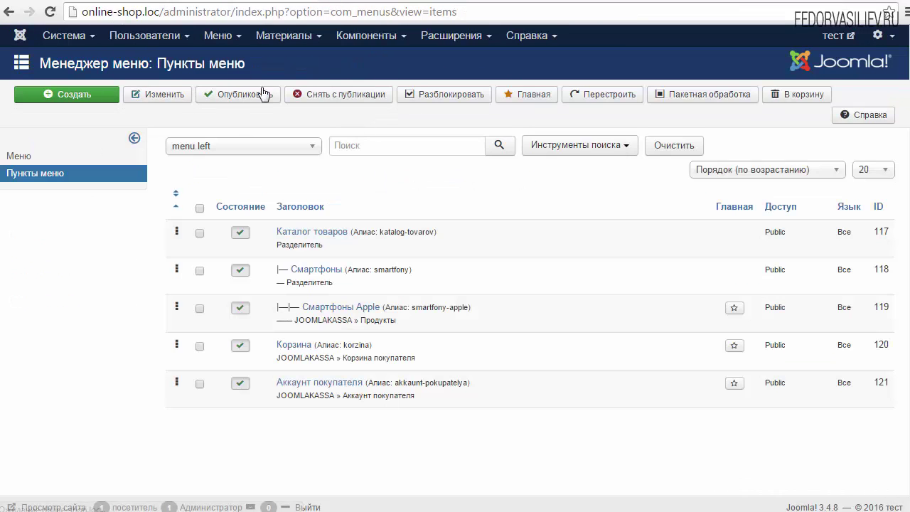
click(220, 36)
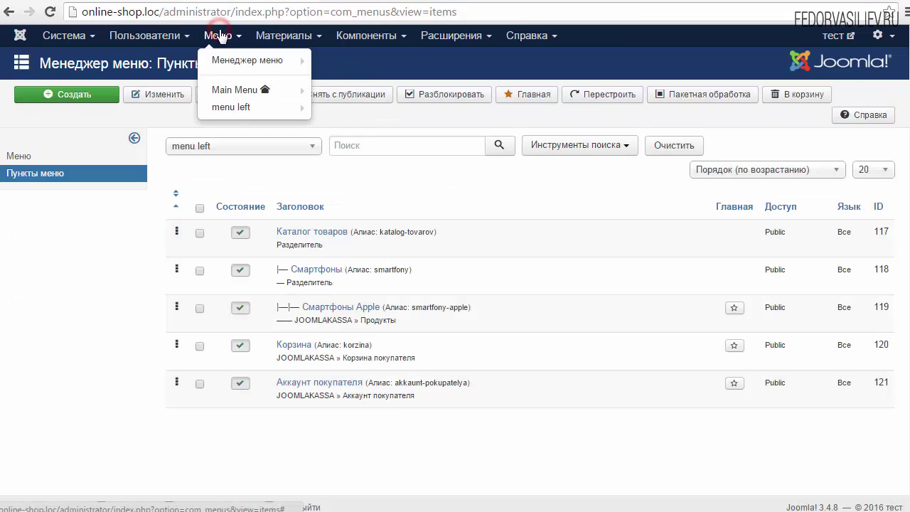
click(232, 108)
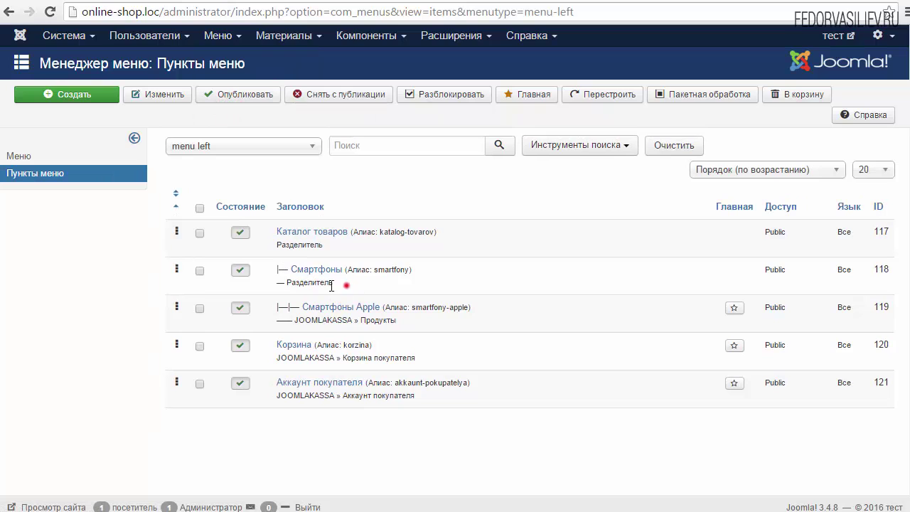
Step: Examine how the «Смартфоны» and «Смартфоны Apple» items are nested in the menu left list
drag(332, 286, 346, 284)
drag(278, 270, 355, 286)
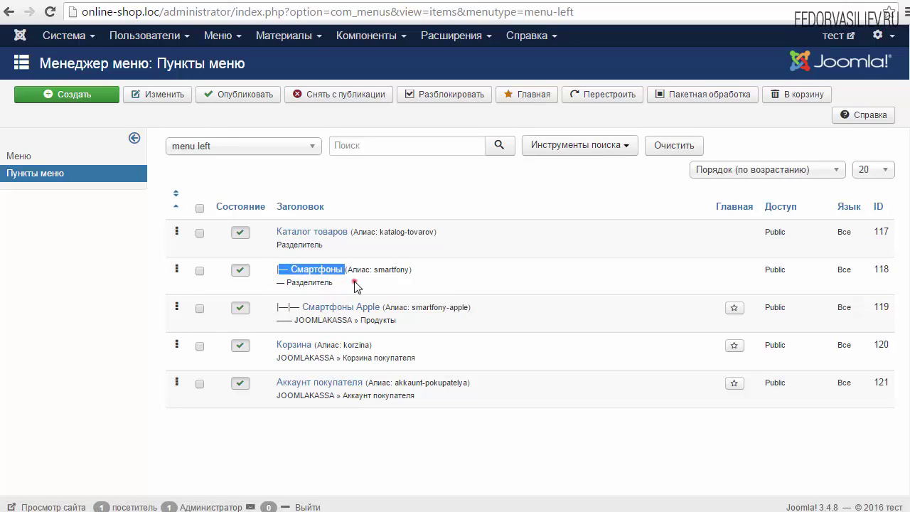
drag(281, 303, 382, 312)
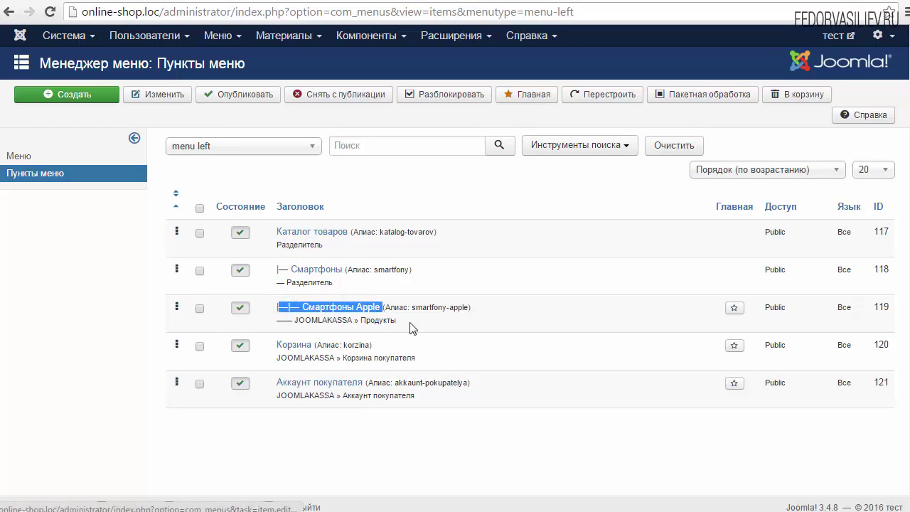
click(413, 328)
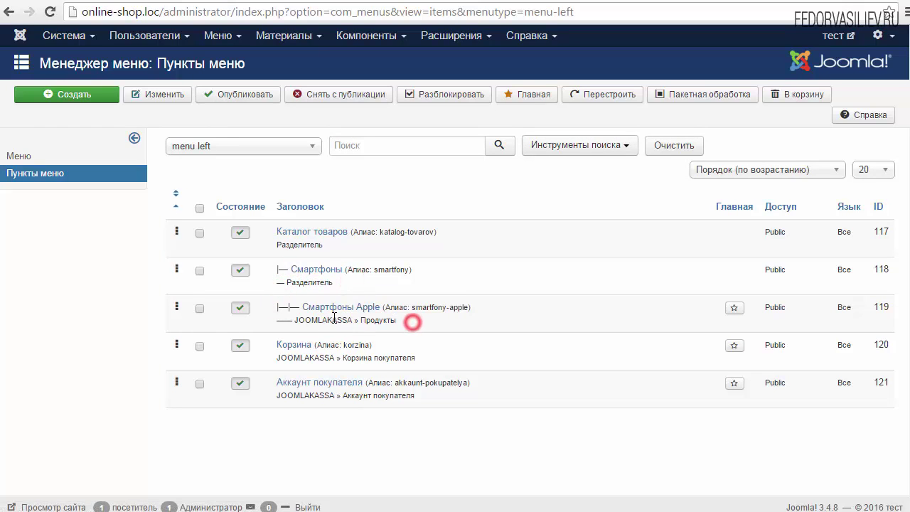
Step: Switch to the shop's front page and look through all the smartphone brand categories
click(442, 4)
scroll(337, 220, up, 3)
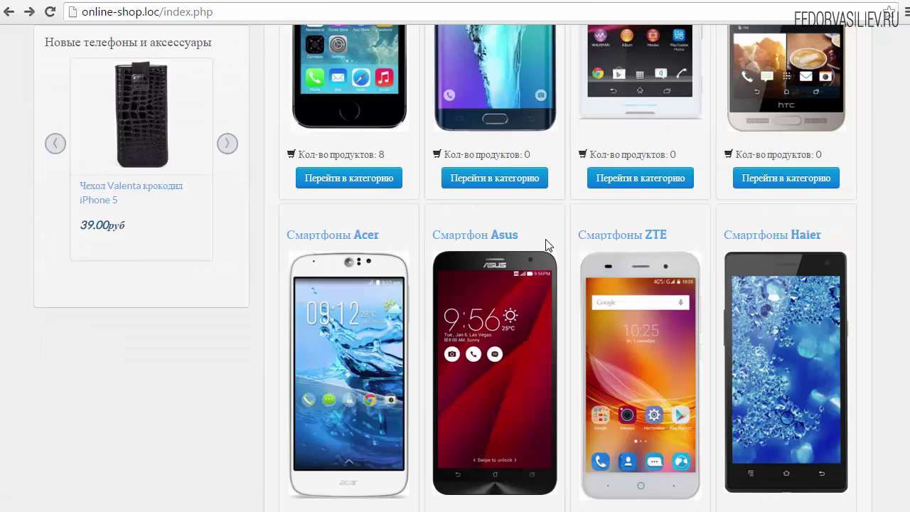
scroll(548, 246, up, 3)
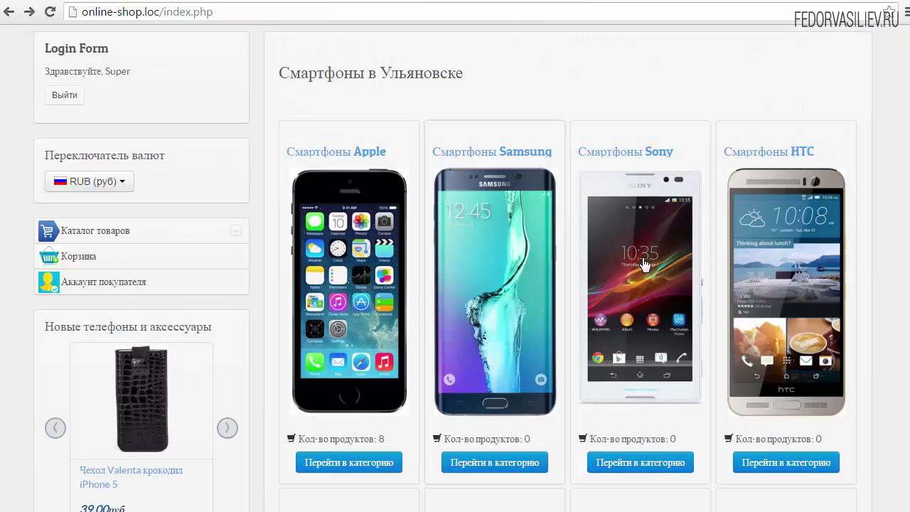
scroll(743, 259, down, 3)
scroll(469, 378, up, 5)
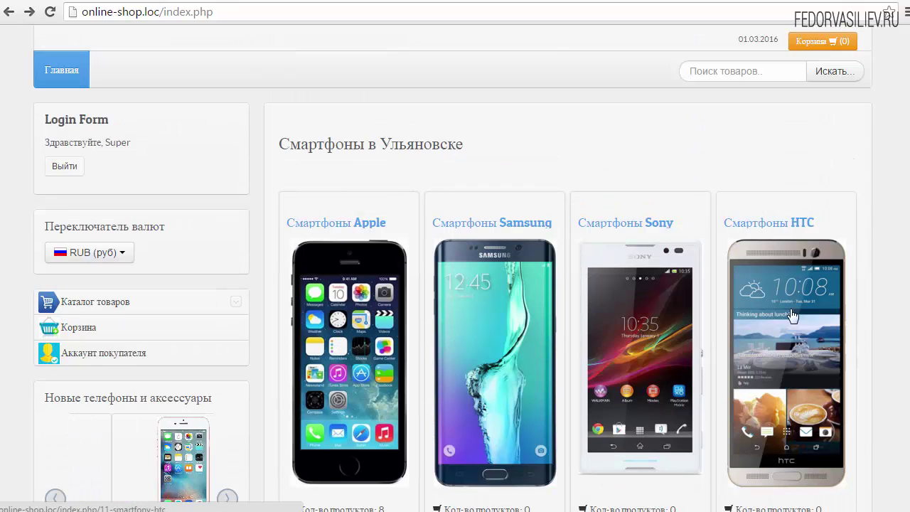
scroll(455, 313, down, 5)
scroll(490, 297, up, 5)
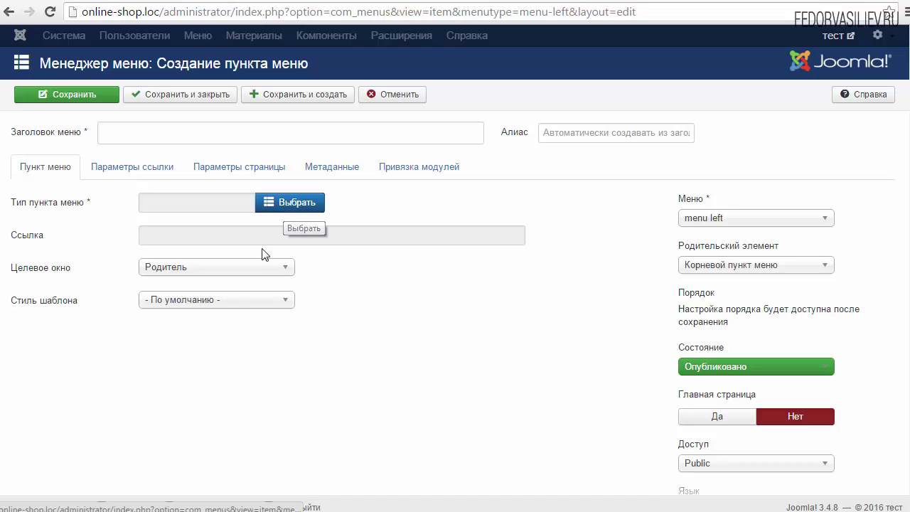
Step: For a new menu item in menu left, choose the JOOMLAKASSA type «Продукты» and the category «Смартфоны Samsung»
click(296, 208)
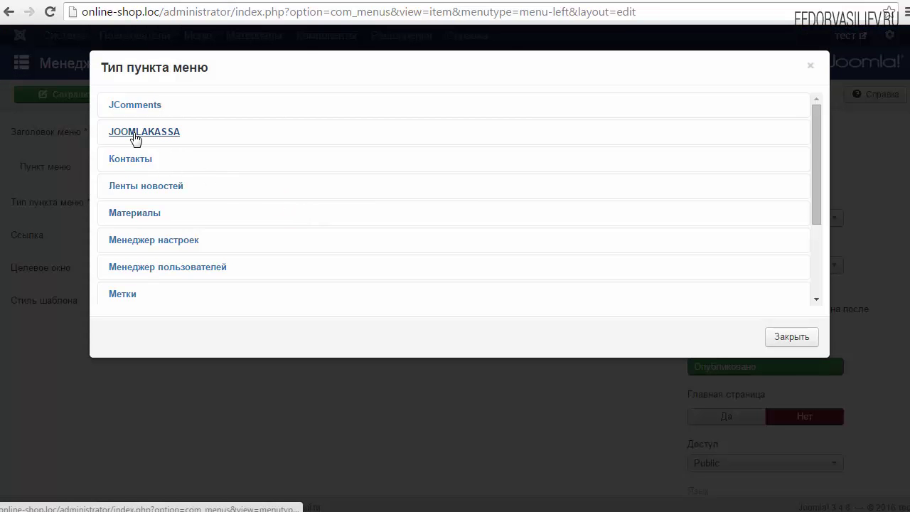
click(138, 134)
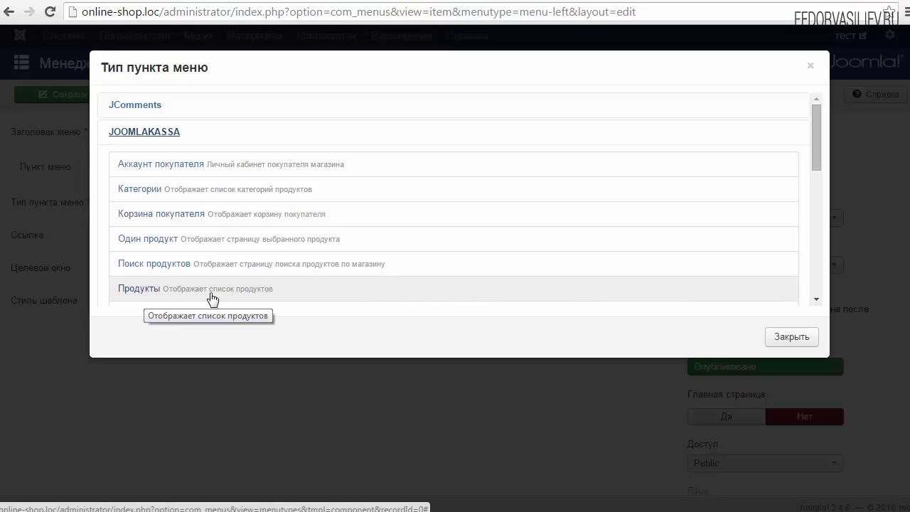
click(237, 291)
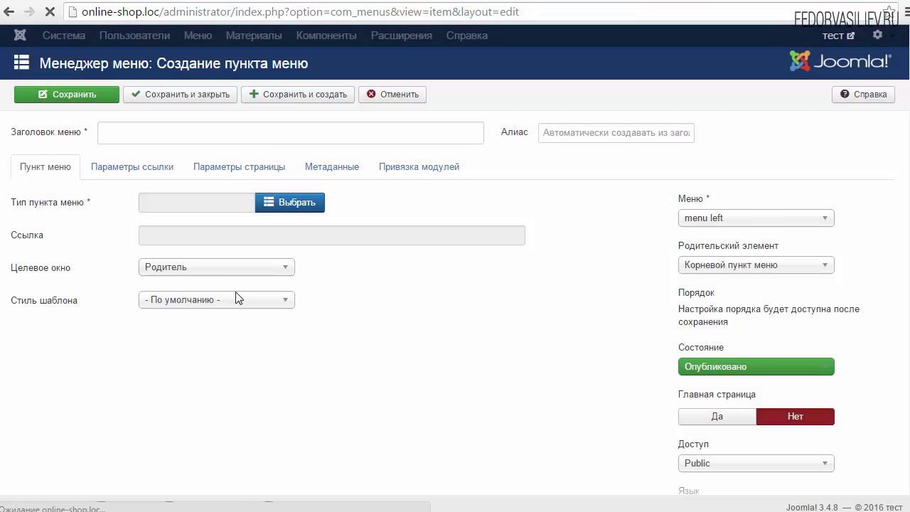
click(199, 235)
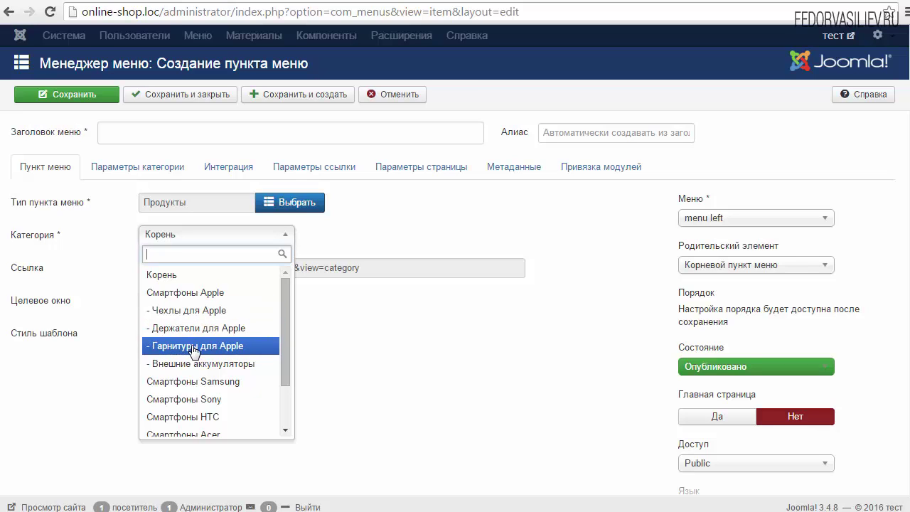
click(182, 383)
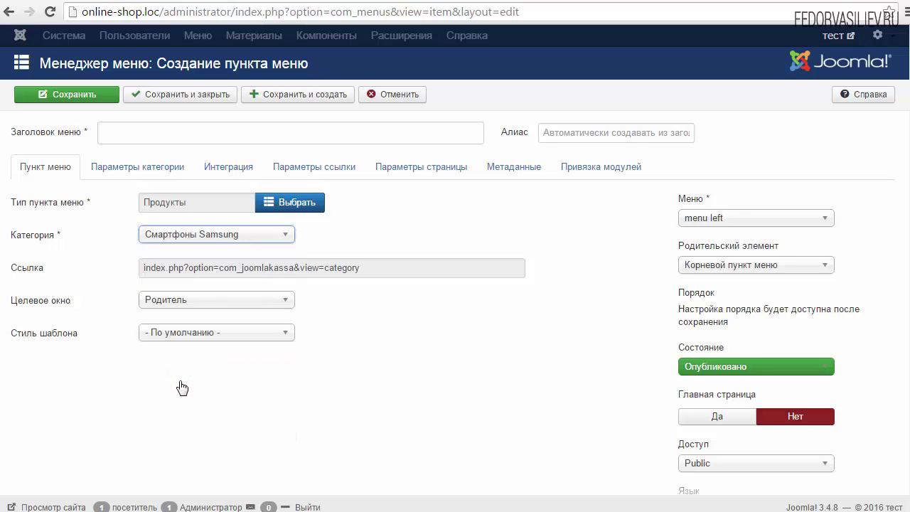
Step: Paste «Смартф. Samsung» as the menu item's title and remove the leading spaces
click(138, 134)
right_click(138, 134)
click(175, 213)
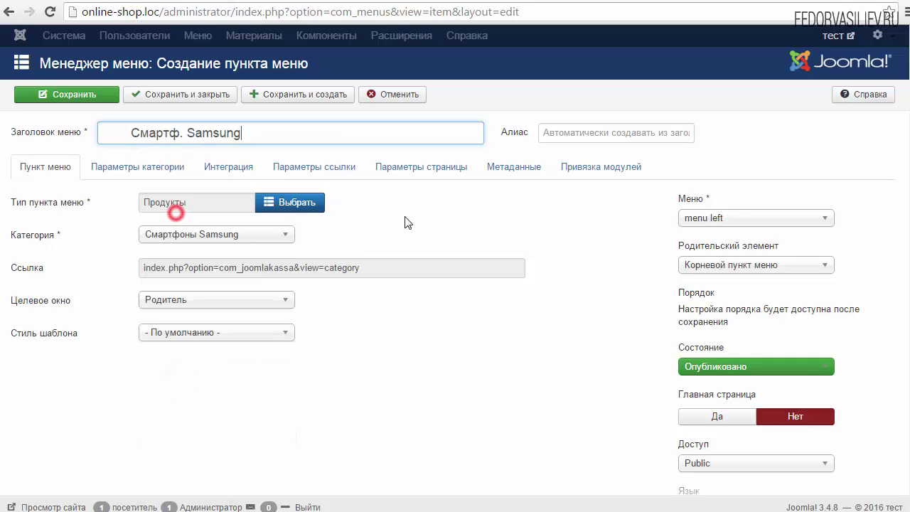
key(Home)
key(Delete)
key(Delete)
key(Delete)
key(Delete)
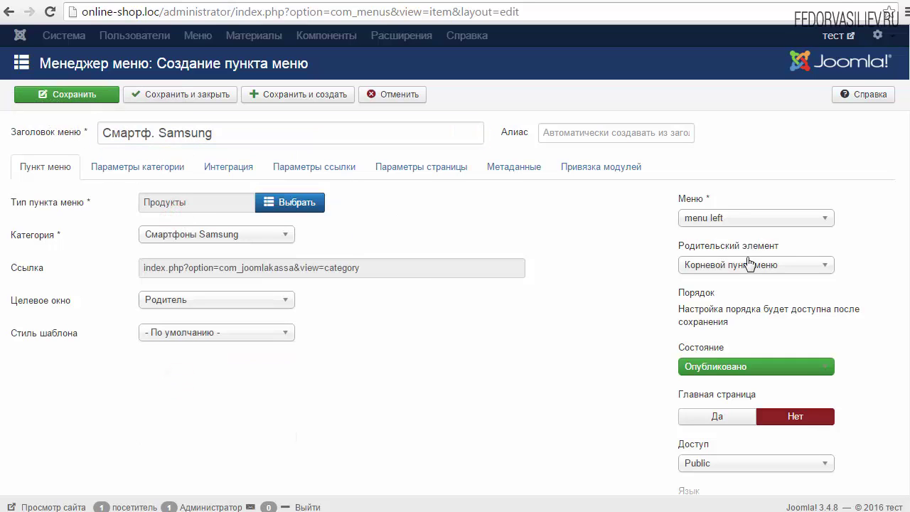
Step: Set the parent element of the Samsung menu item to «Смартфоны» and save the item
click(830, 269)
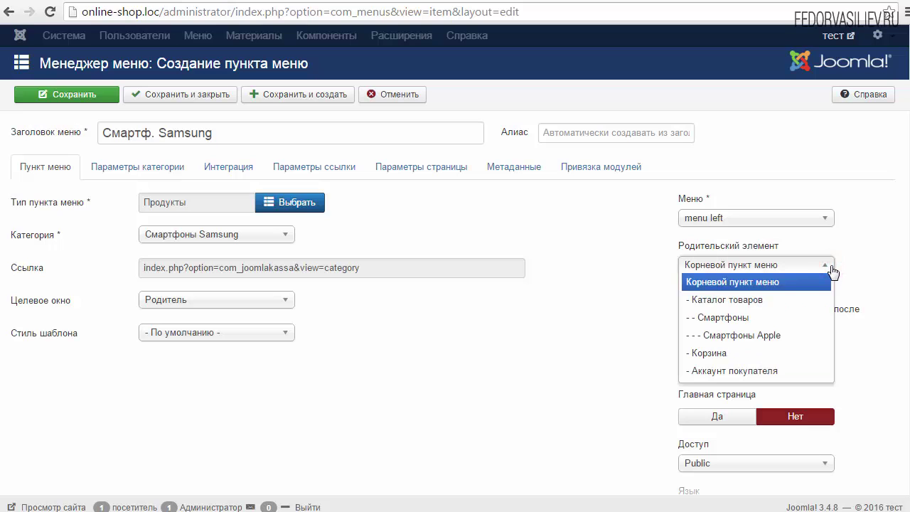
click(742, 319)
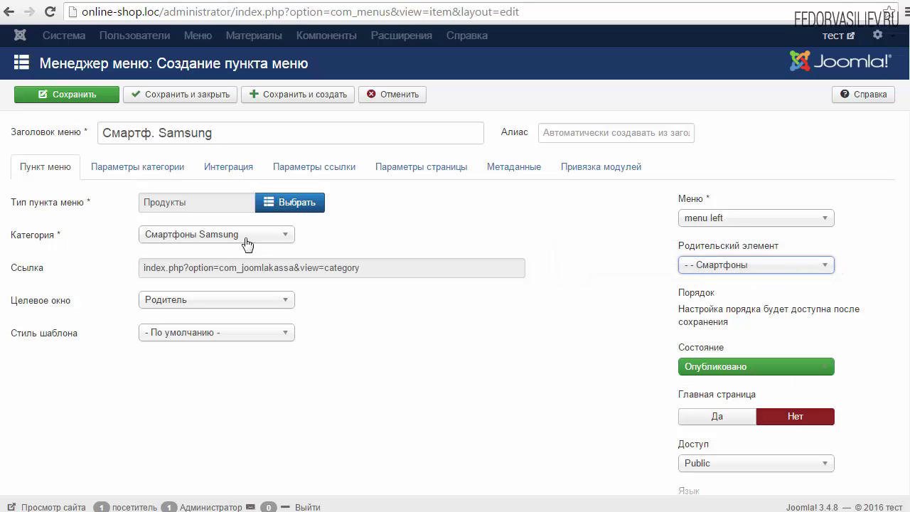
click(84, 98)
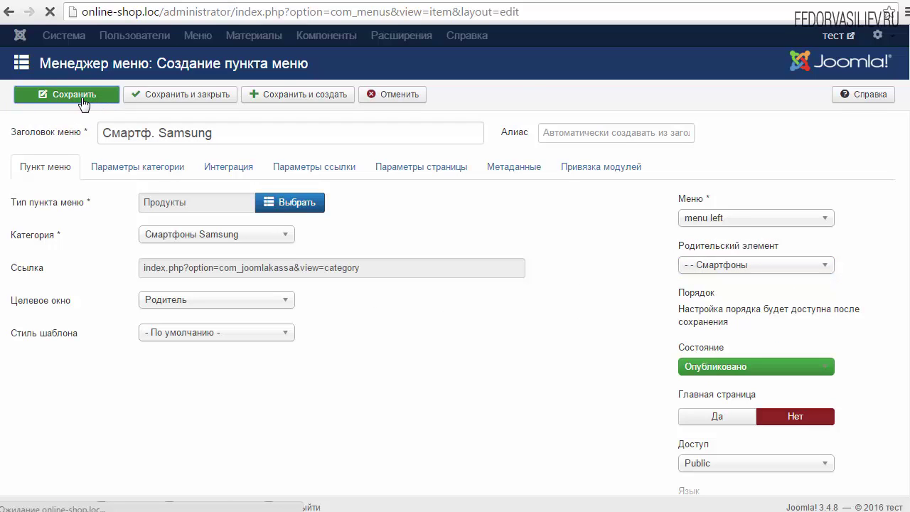
Step: Reload the shop's front page and check the «Смартф. Samsung» link under «Каталог товаров» by opening its page and returning
click(471, 2)
click(49, 14)
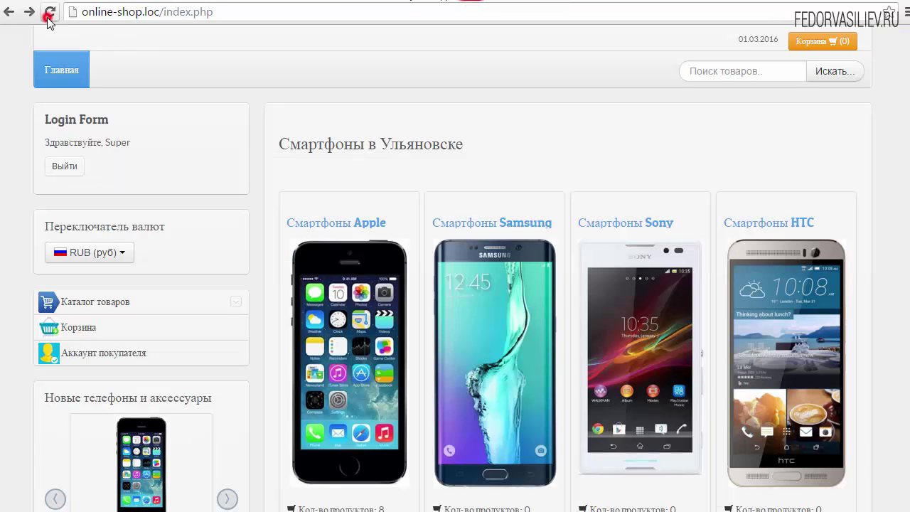
scroll(19, 122, down, 1)
click(87, 232)
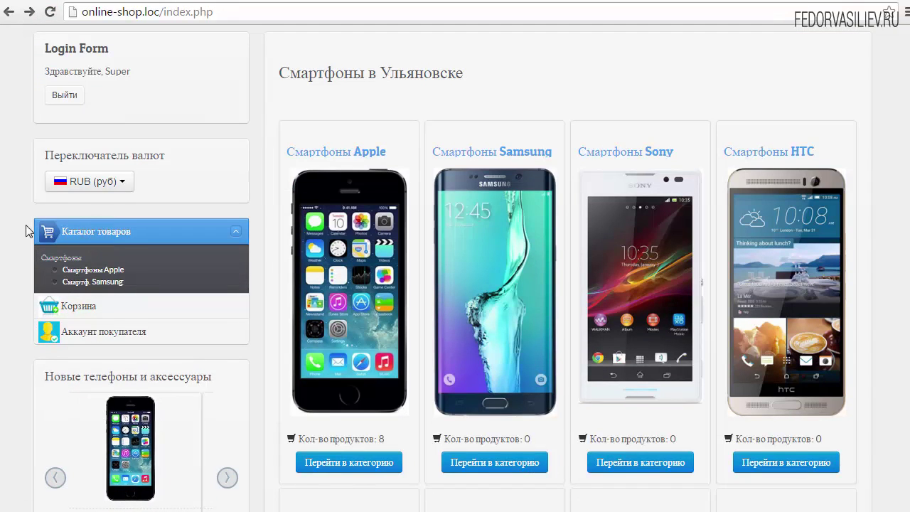
scroll(26, 231, down, 2)
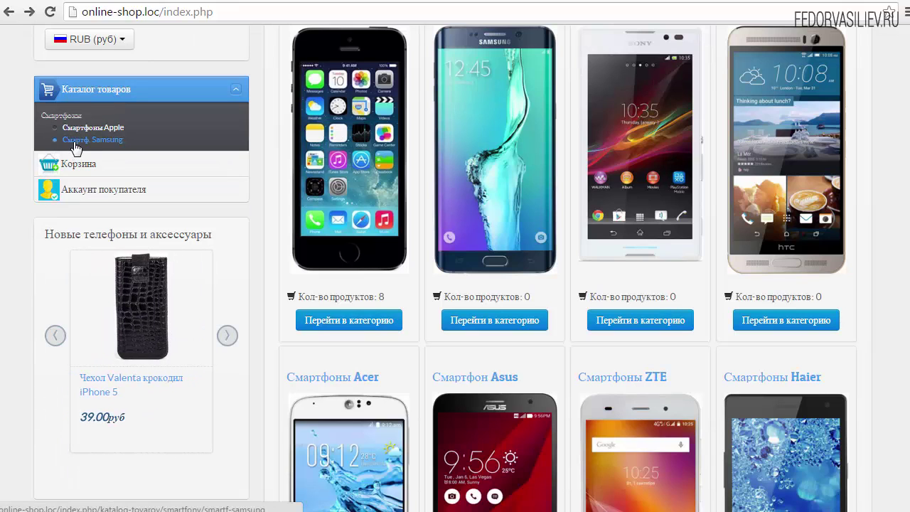
click(98, 141)
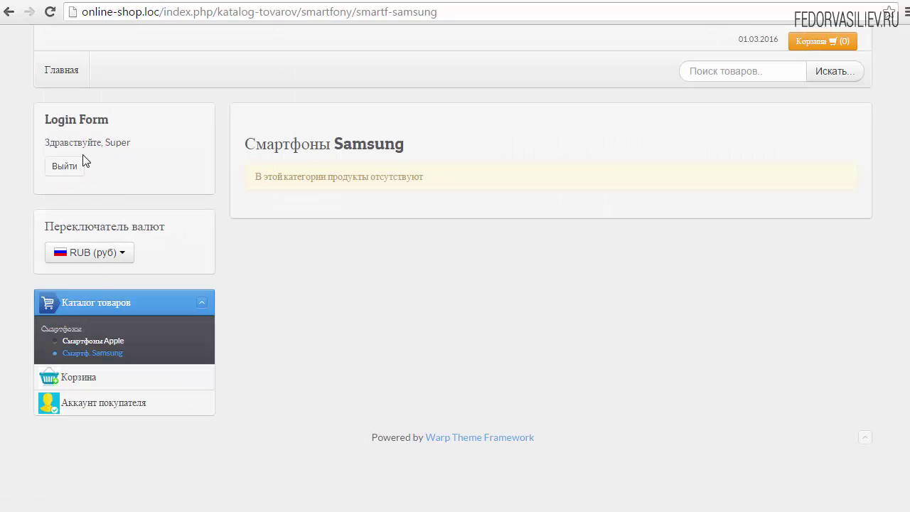
click(7, 15)
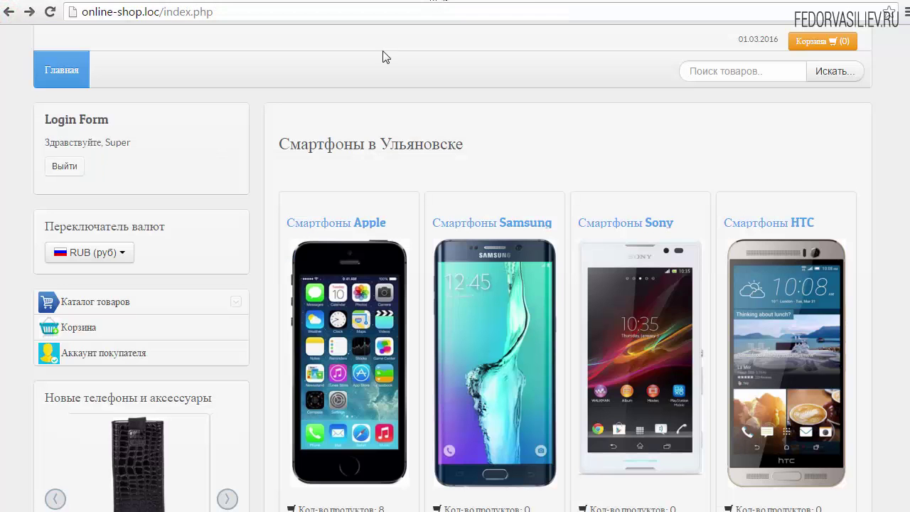
click(111, 298)
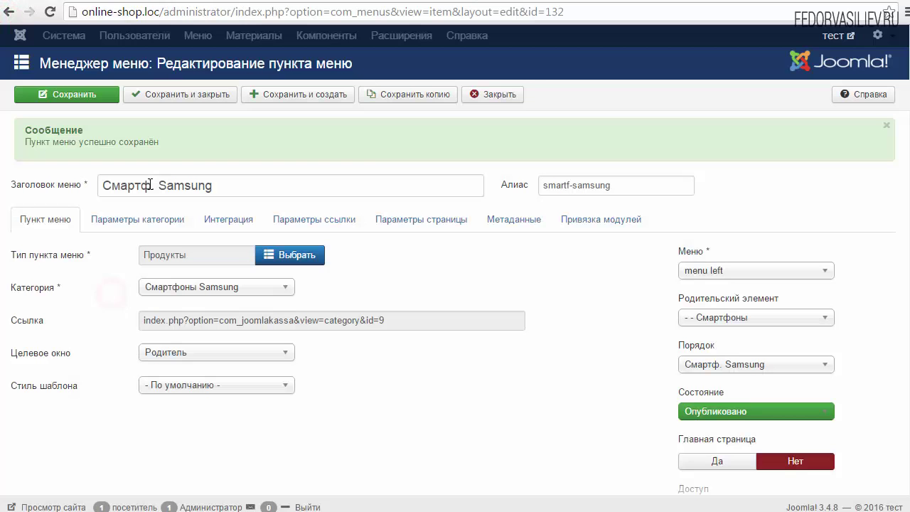
Step: Look over the link parameters of the «Смартф. Samsung» menu item and return to the menu left item list
click(228, 220)
click(302, 223)
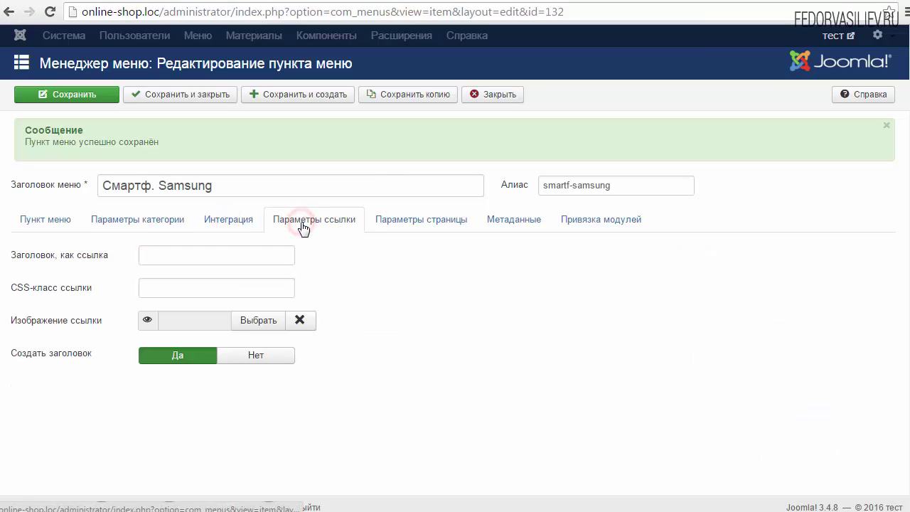
mouse_move(29, 329)
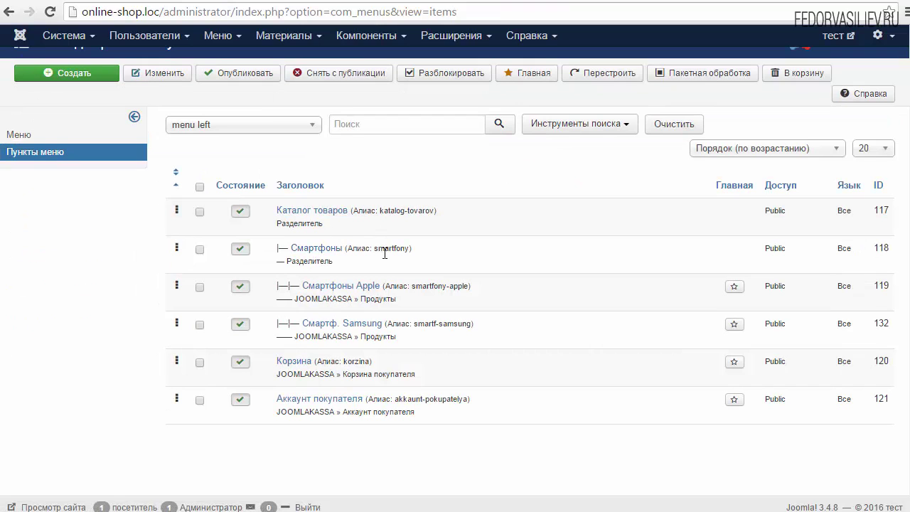
scroll(339, 258, up, 1)
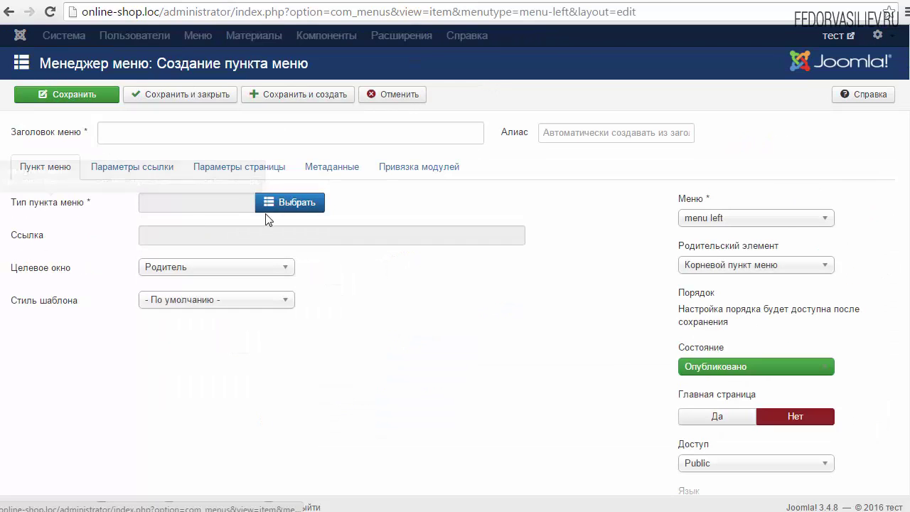
Step: Set the new menu item's type to the JOOMLAKASSA «Продукты» type and its category to «Смартфоны Sony»
click(285, 202)
click(131, 133)
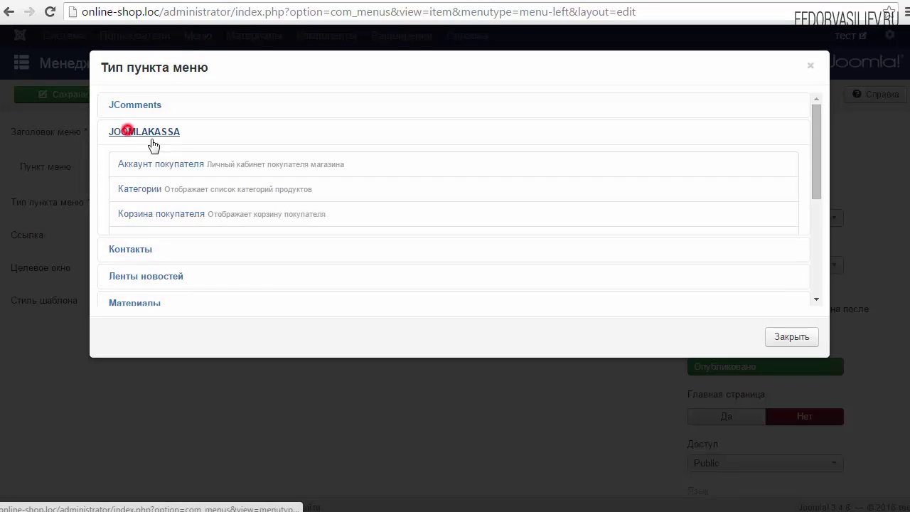
click(138, 288)
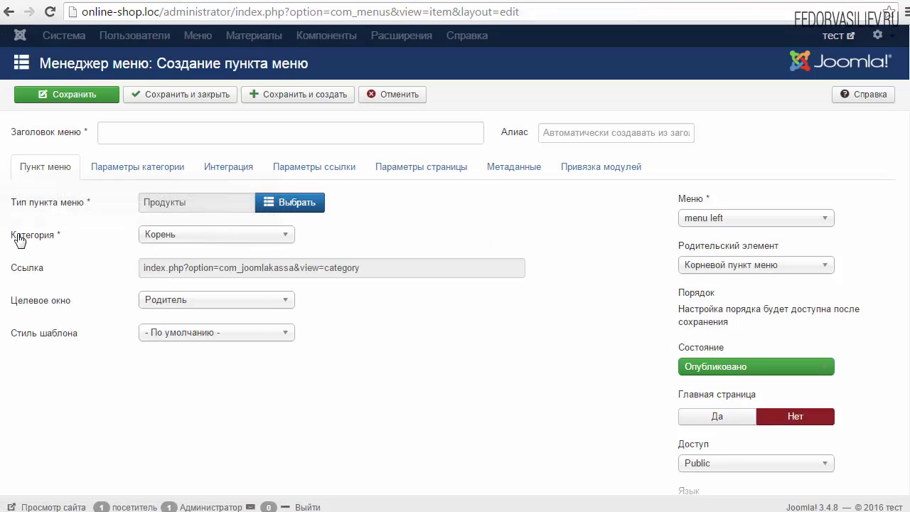
click(163, 236)
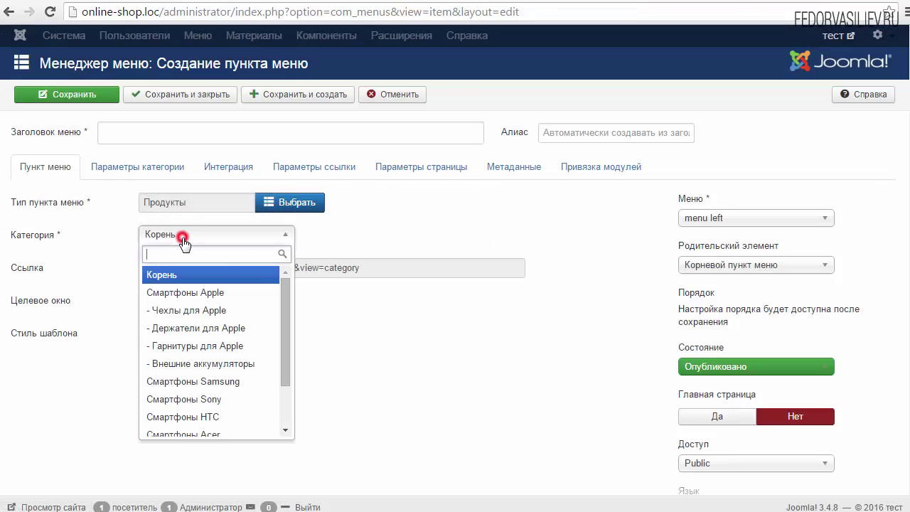
click(200, 402)
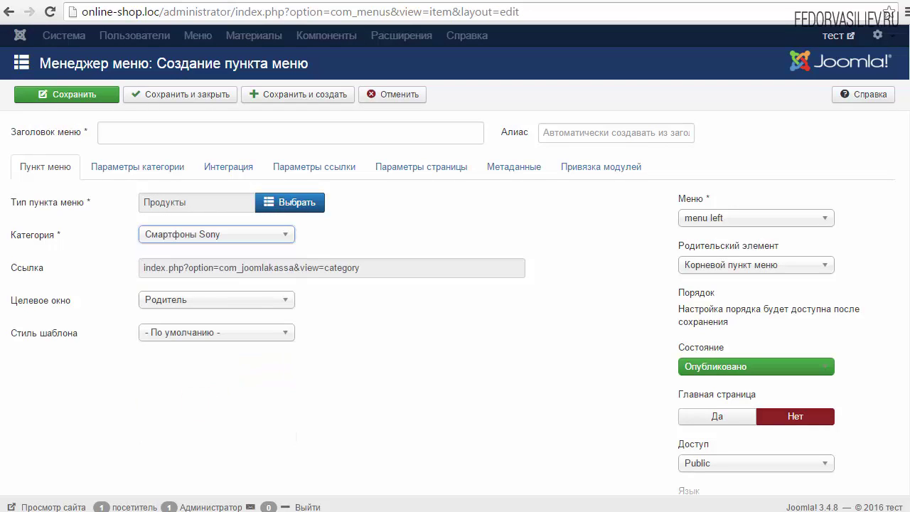
Step: Paste «Смартфоны Sony» as the new menu item's title
click(116, 131)
right_click(116, 132)
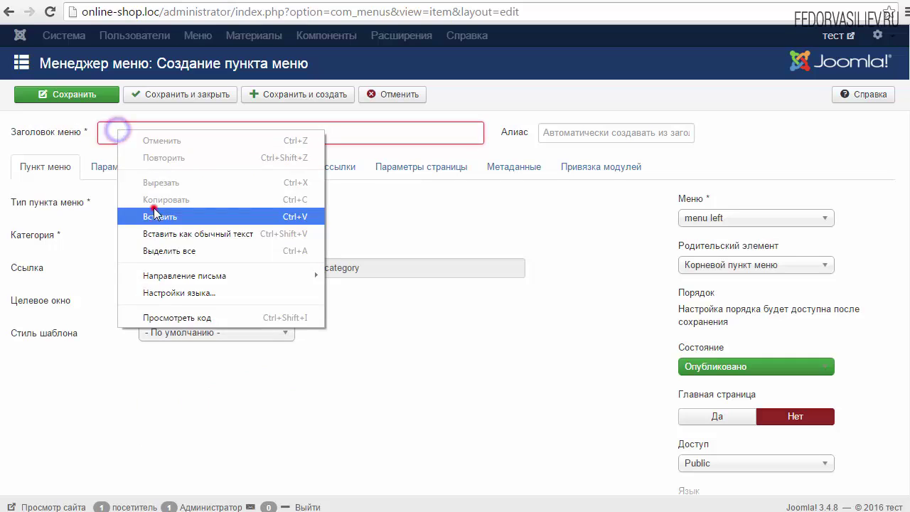
click(153, 211)
click(393, 333)
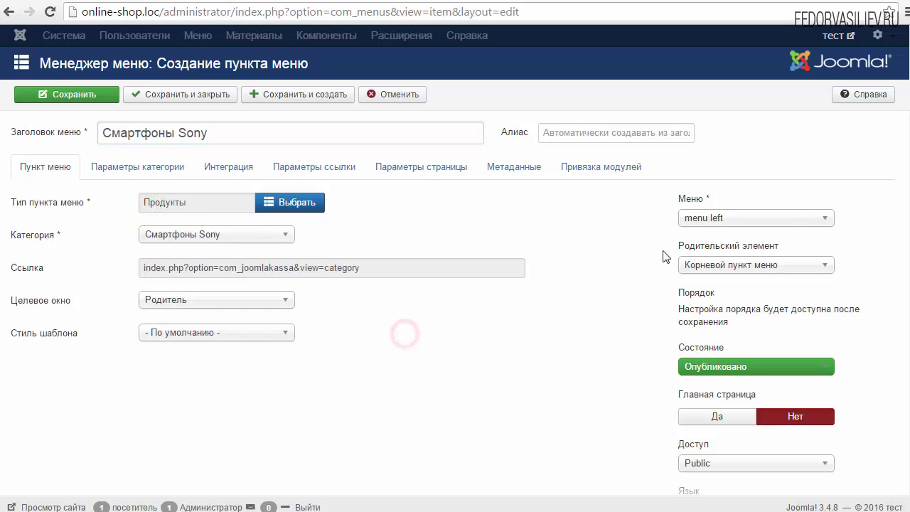
Step: Set the parent element of the Sony menu item to «Смартфоны» and save the item
click(772, 265)
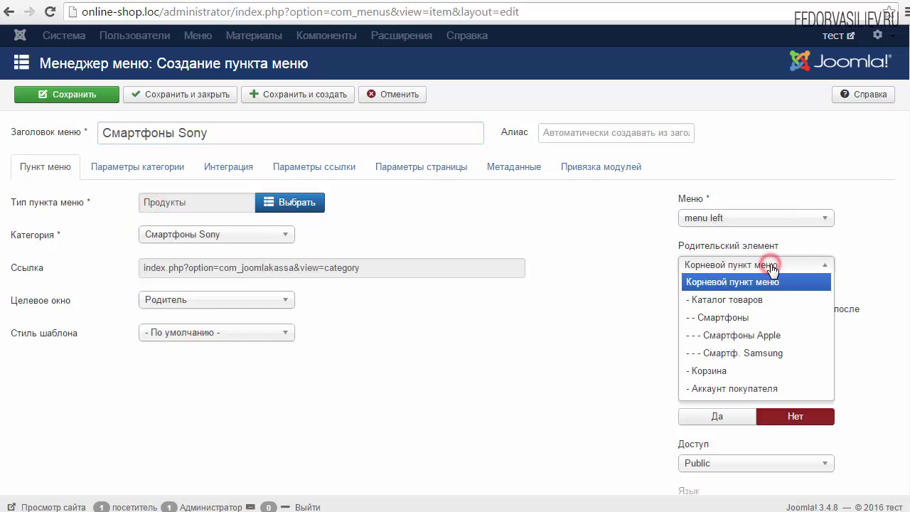
click(747, 317)
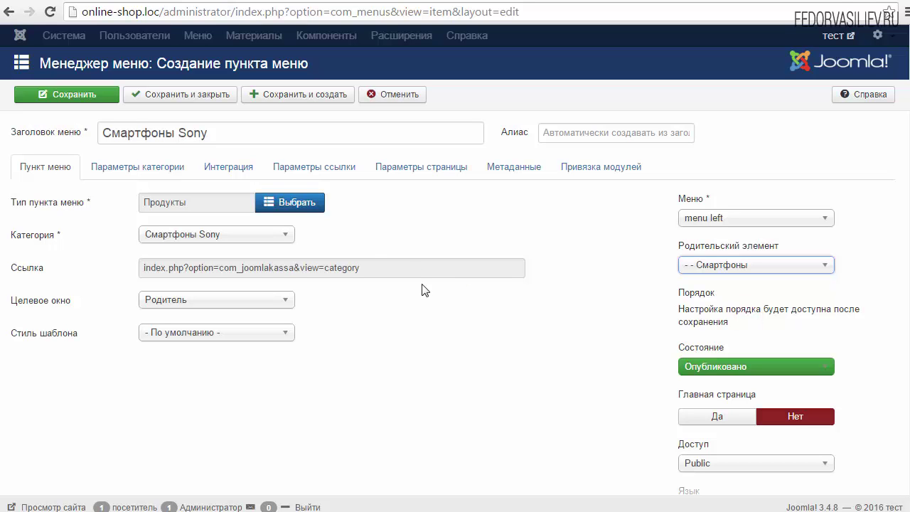
click(85, 101)
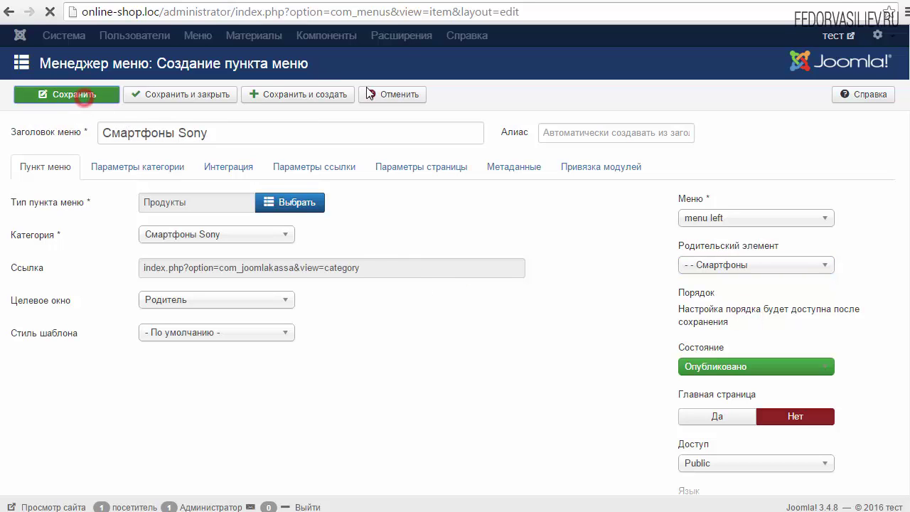
Step: Reload the shop's front page and examine the smartphone links listed under «Каталог товаров»
click(461, 0)
key(F5)
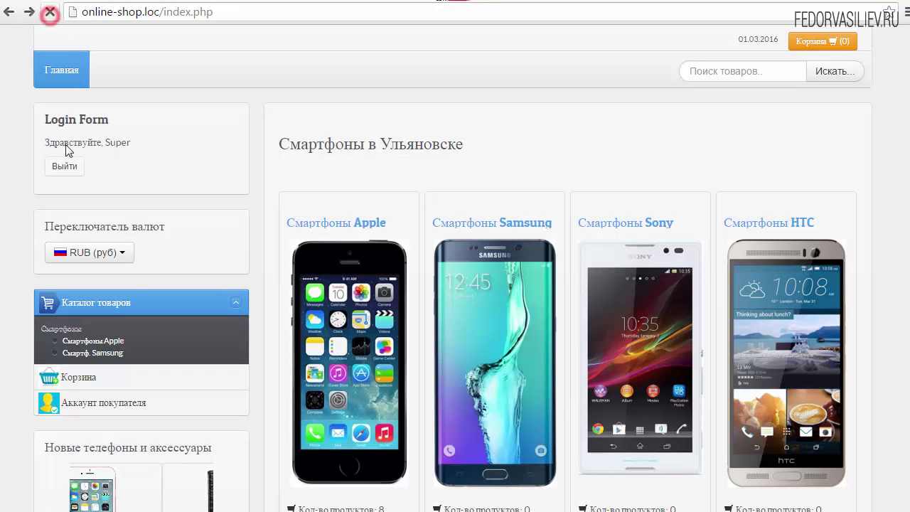
click(98, 300)
scroll(21, 224, down, 2)
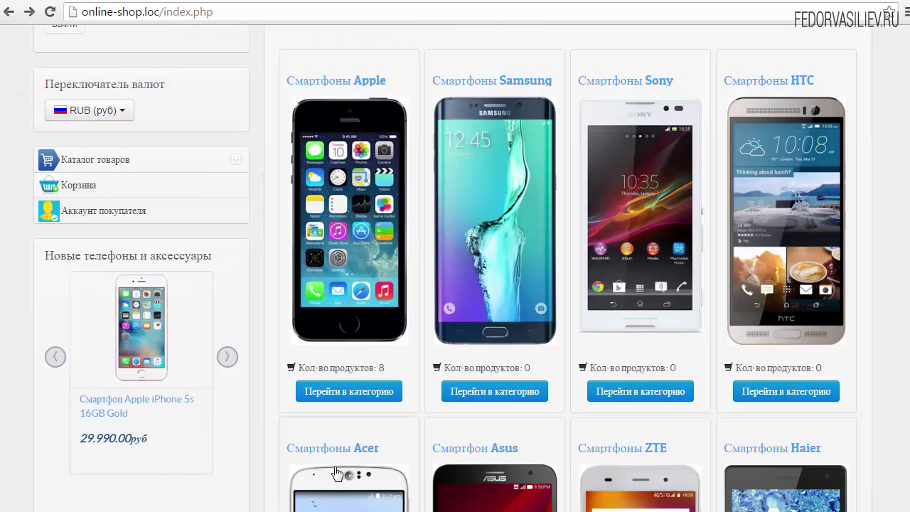
click(79, 162)
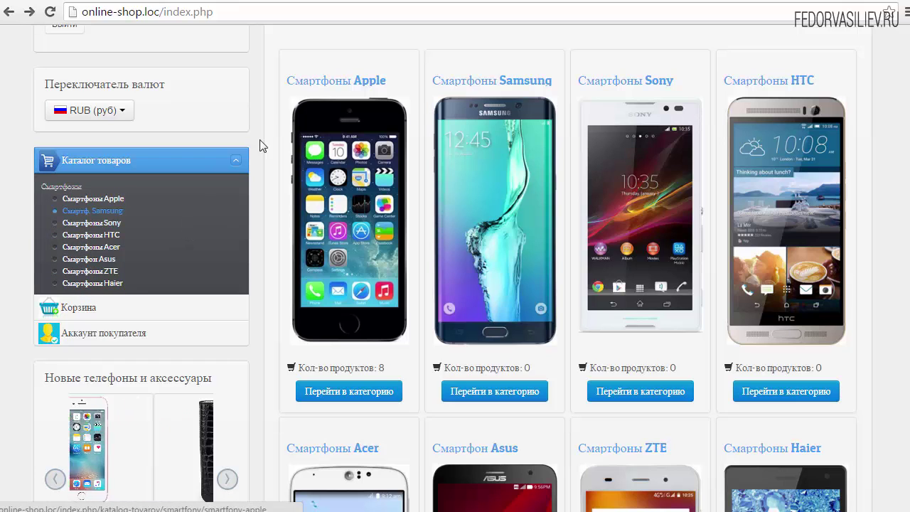
Step: Switch to the demomagazin.loc sample shop and examine how its «Каталог товаров» and «Аксесуары» menu sections expand
click(183, 0)
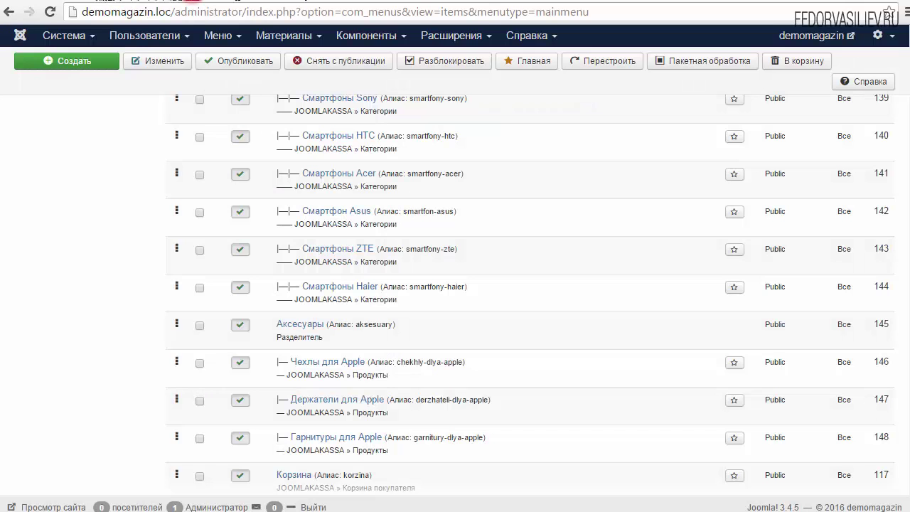
click(96, 1)
click(80, 170)
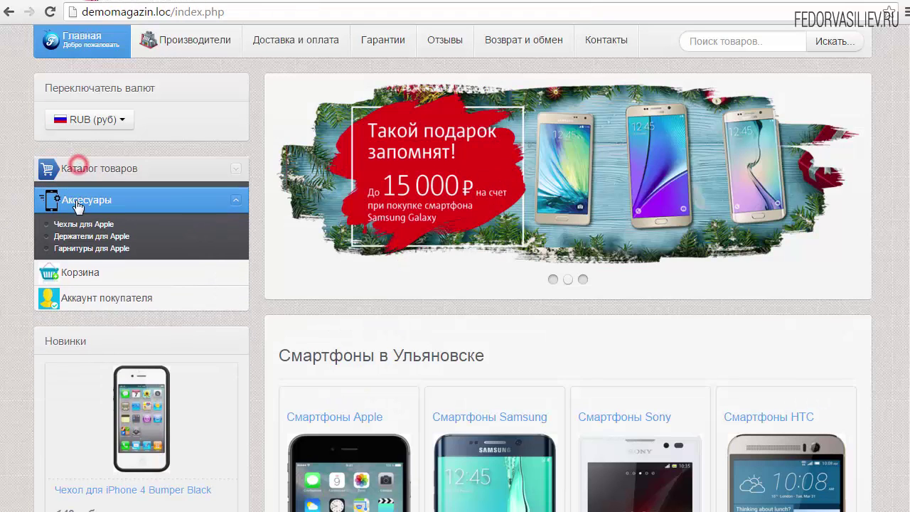
click(81, 197)
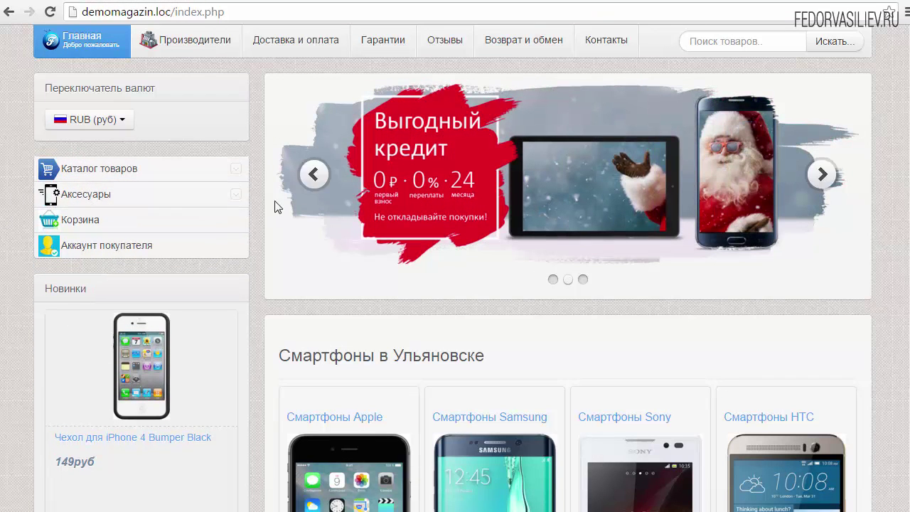
click(102, 200)
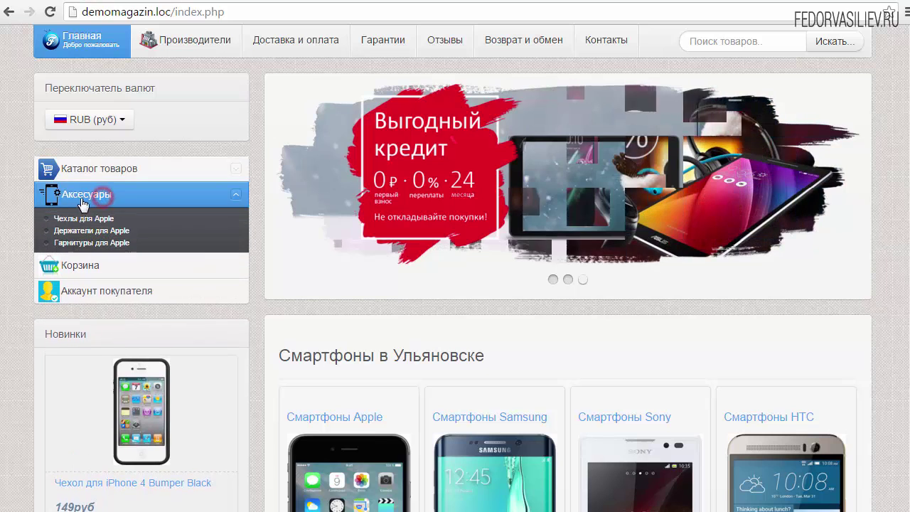
click(96, 173)
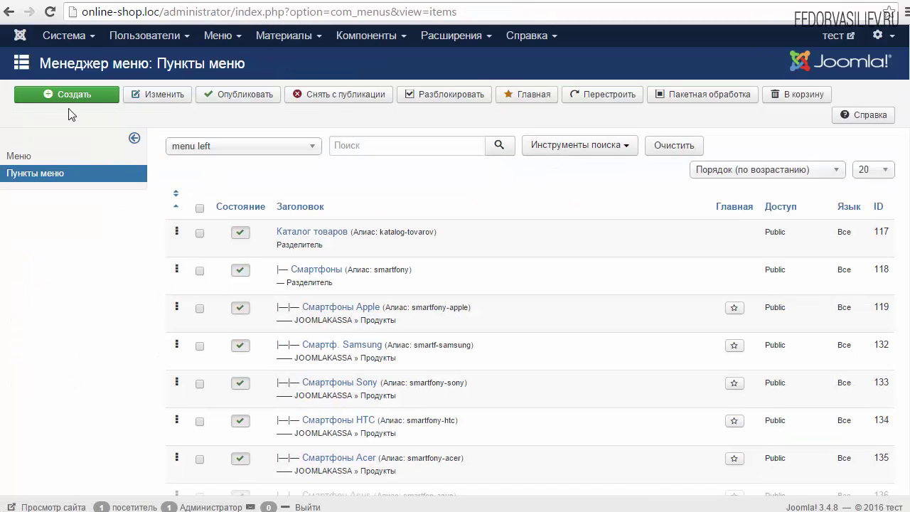
Step: Create another item in the menu left menu and paste «Аксесуары» as its title
click(78, 96)
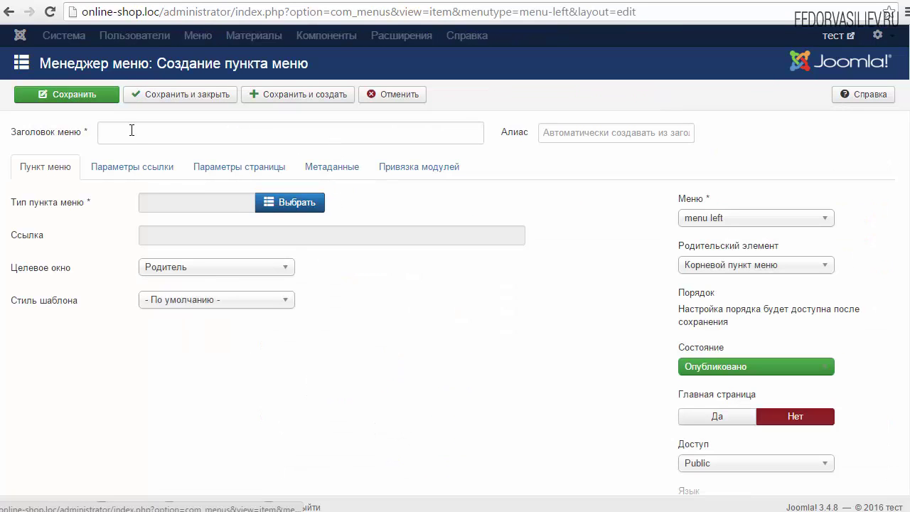
right_click(128, 129)
click(166, 207)
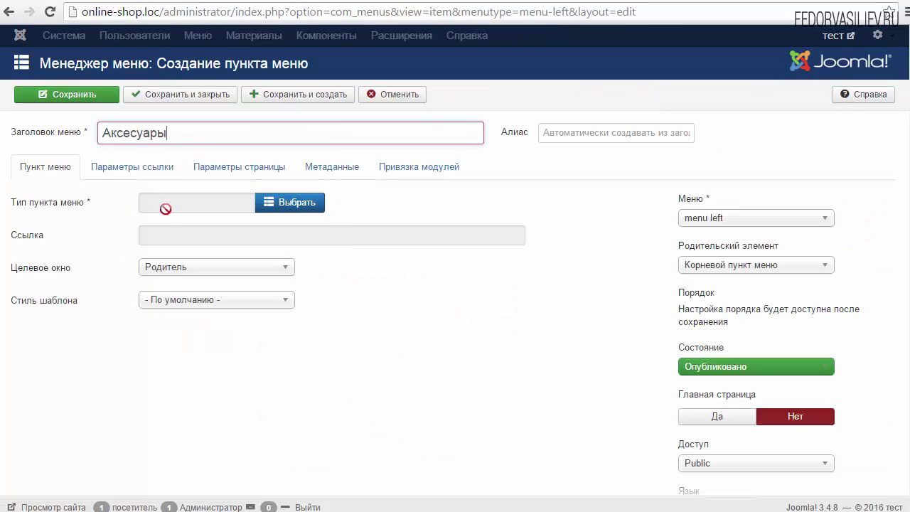
click(492, 194)
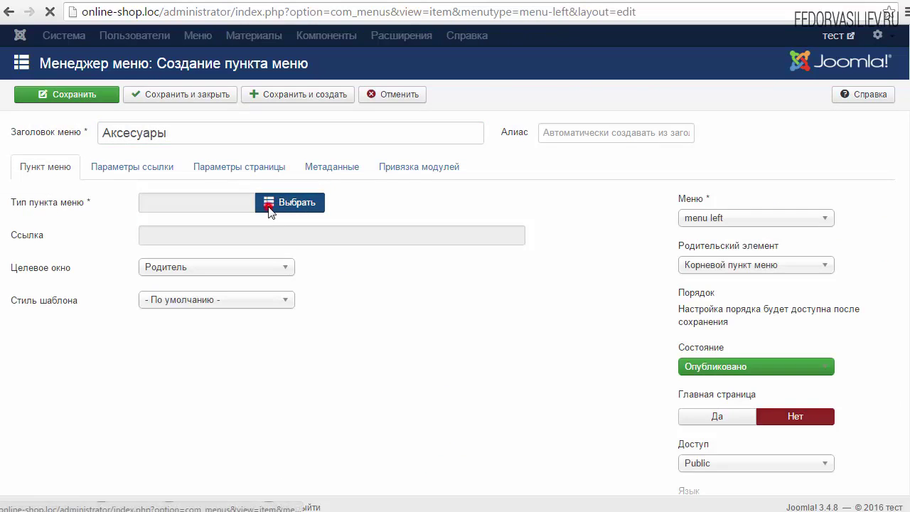
Step: Set the type of the «Аксесуары» item to «Разделитель» from the system links group
click(269, 203)
scroll(184, 206, down, 3)
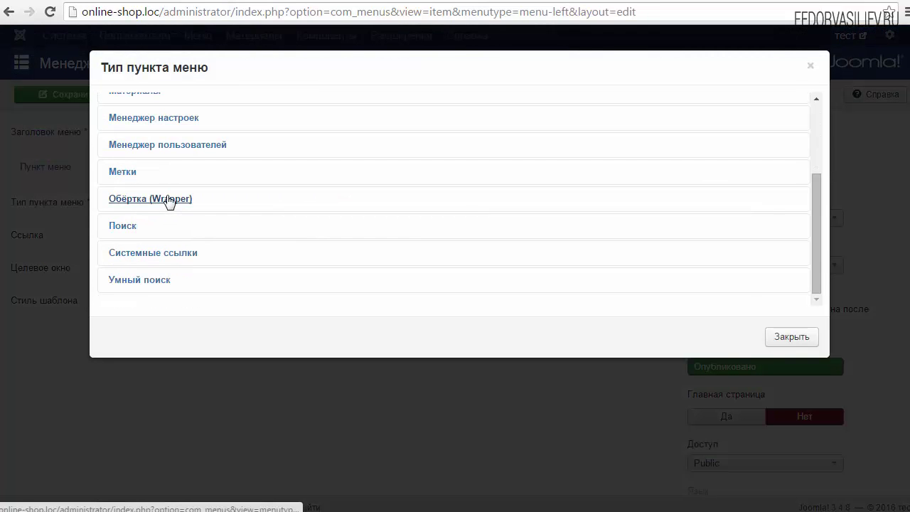
click(172, 254)
scroll(306, 210, down, 2)
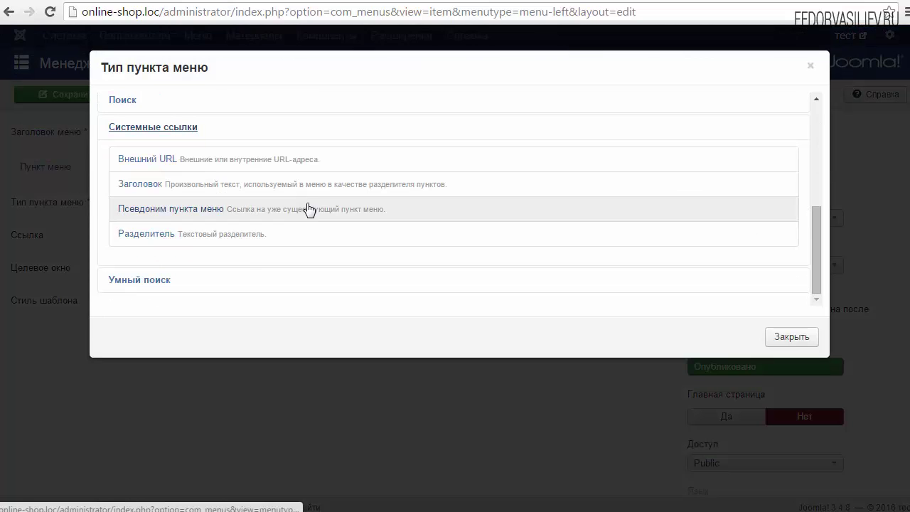
click(146, 235)
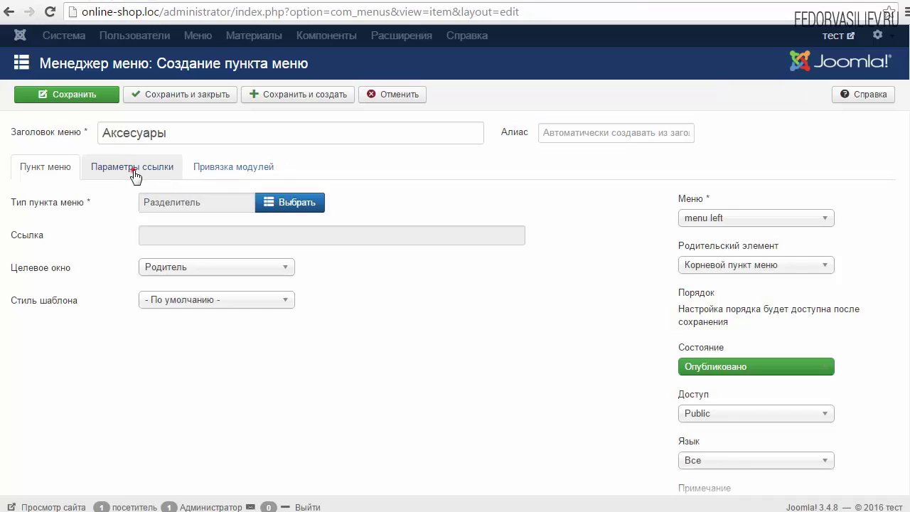
Step: Upload the icon file 32-32.png through the image selection for the «Аксесуары» item's link image
click(134, 171)
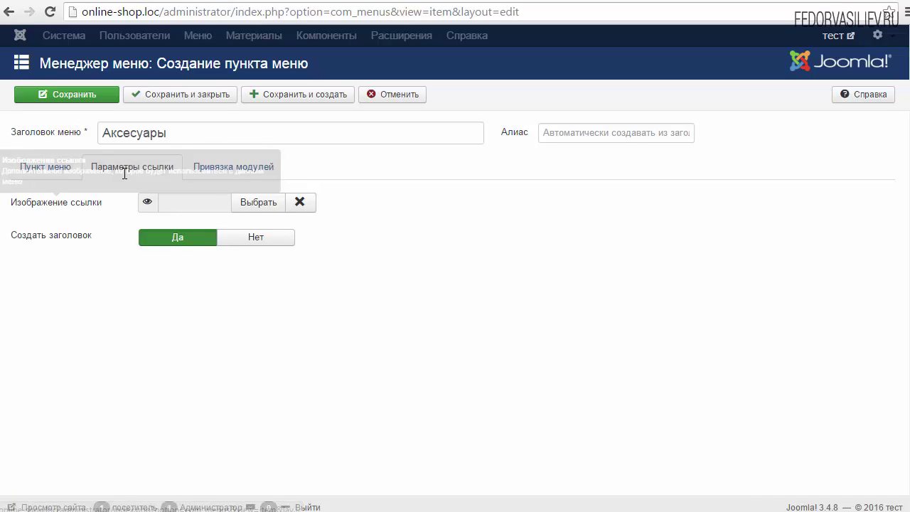
click(260, 205)
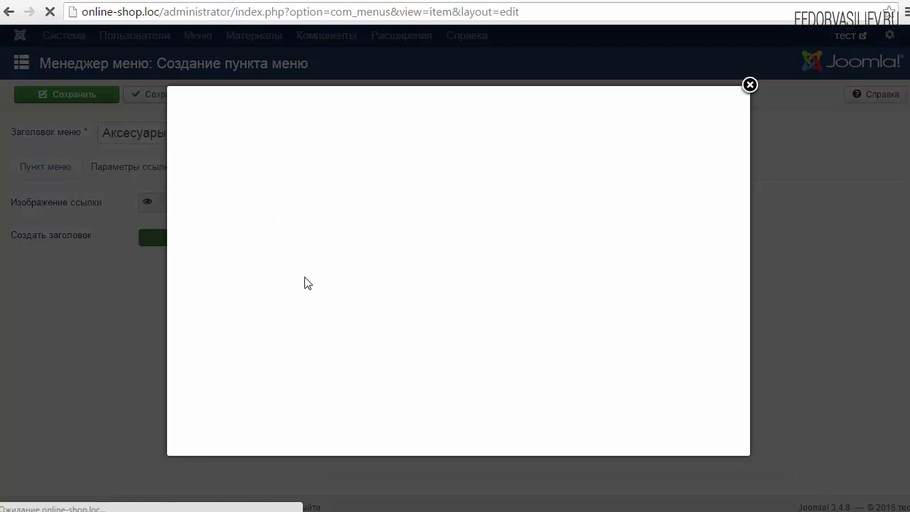
scroll(307, 283, down, 5)
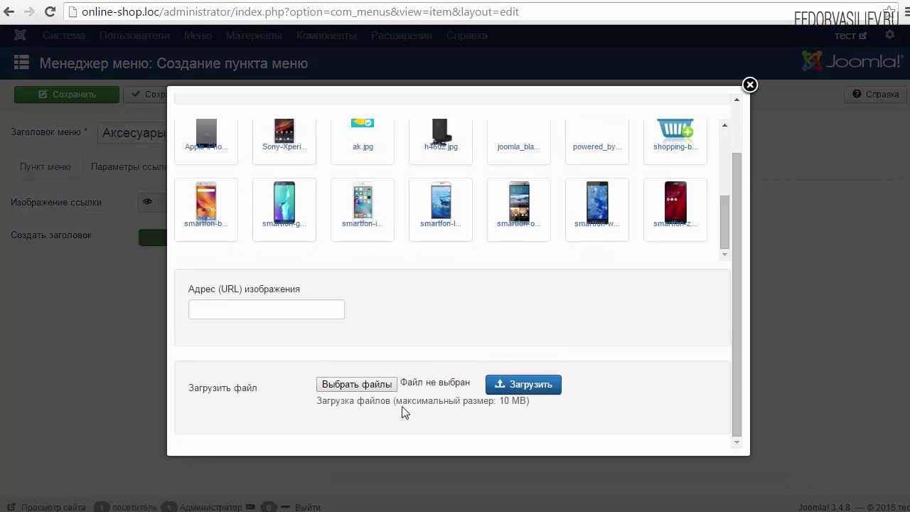
click(365, 384)
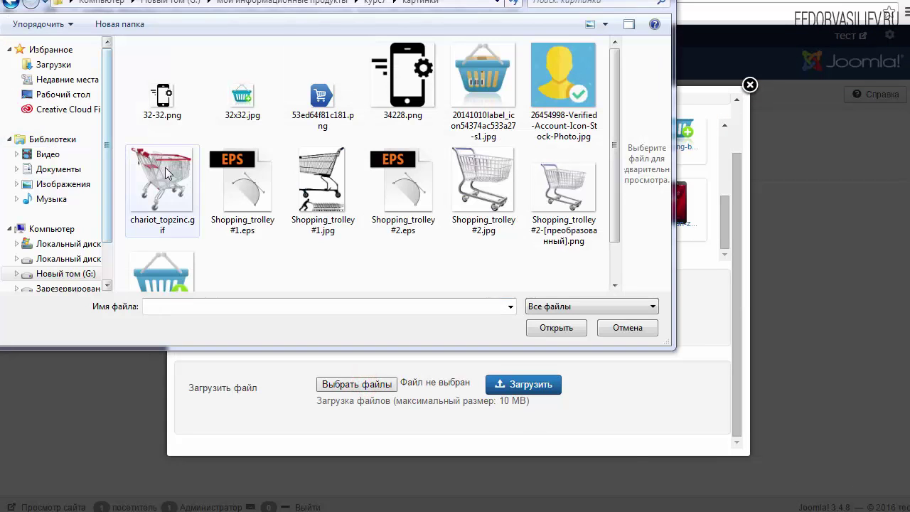
click(143, 119)
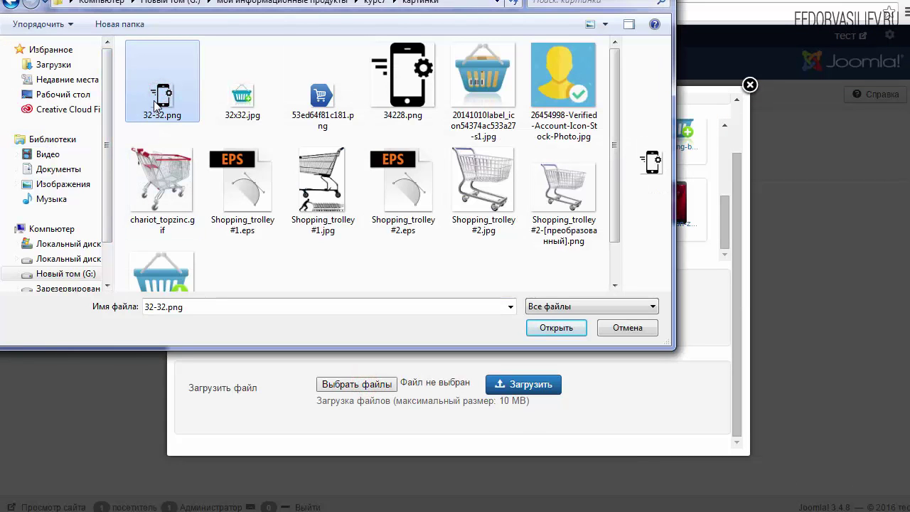
click(555, 328)
click(529, 384)
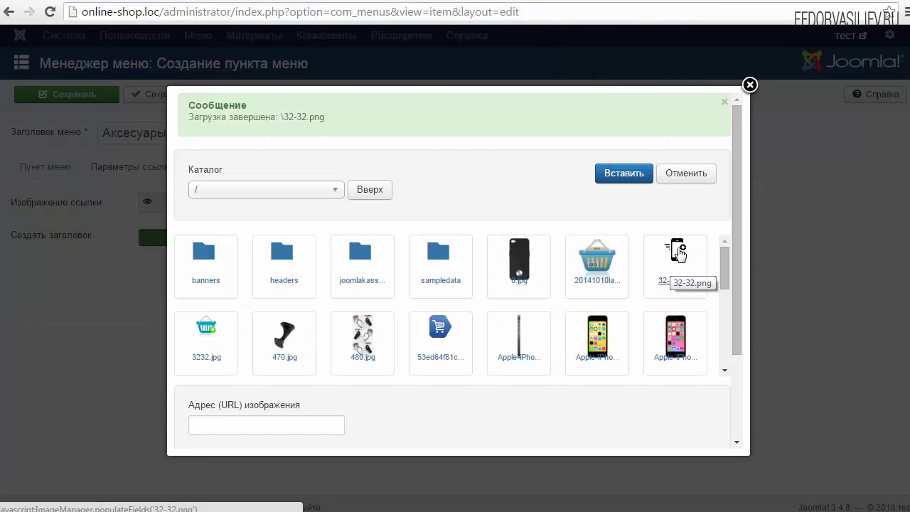
Step: Insert 32-32.png as the link image of the «Аксесуары» item and save the item
click(679, 252)
click(624, 173)
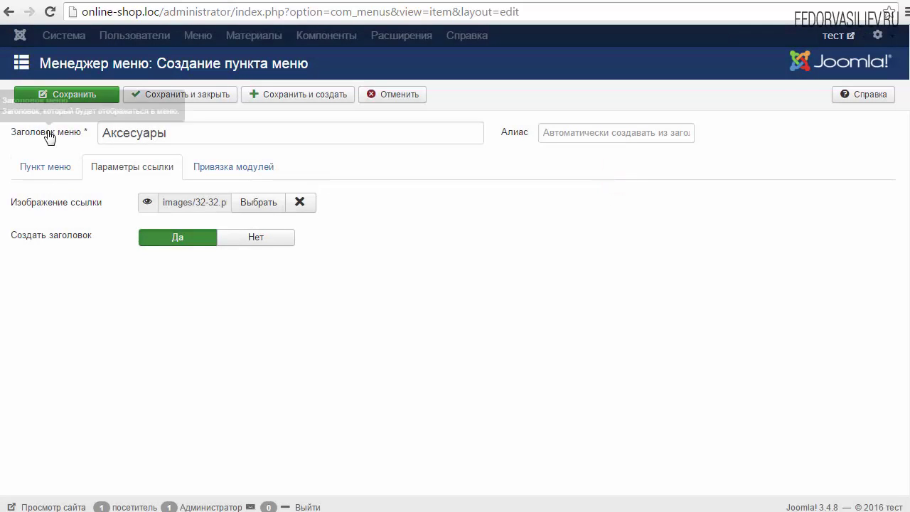
click(66, 101)
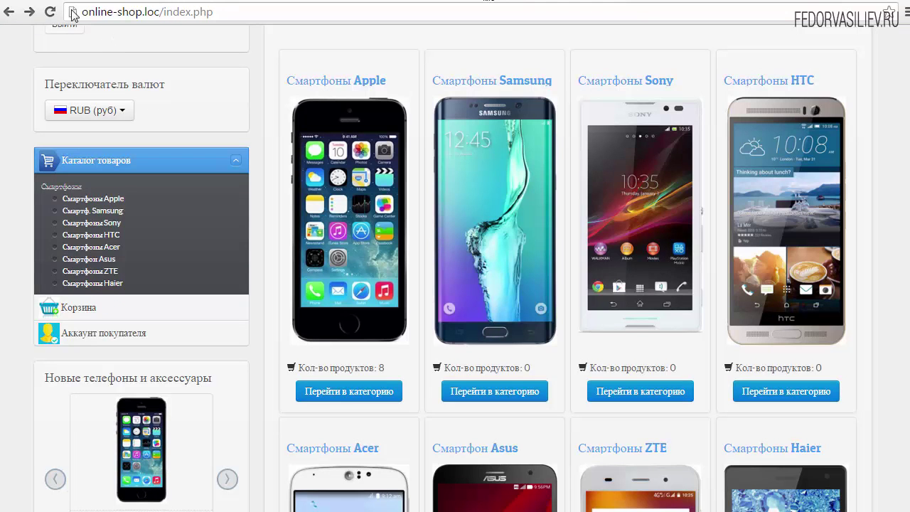
Step: Reload the shop's front page and check the «Аксесуары» entry and its icon in the side menu
click(52, 12)
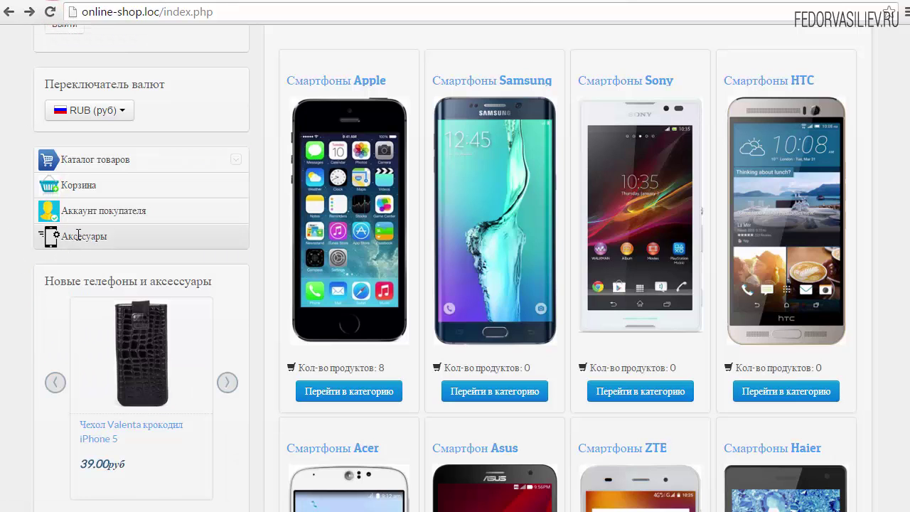
click(75, 238)
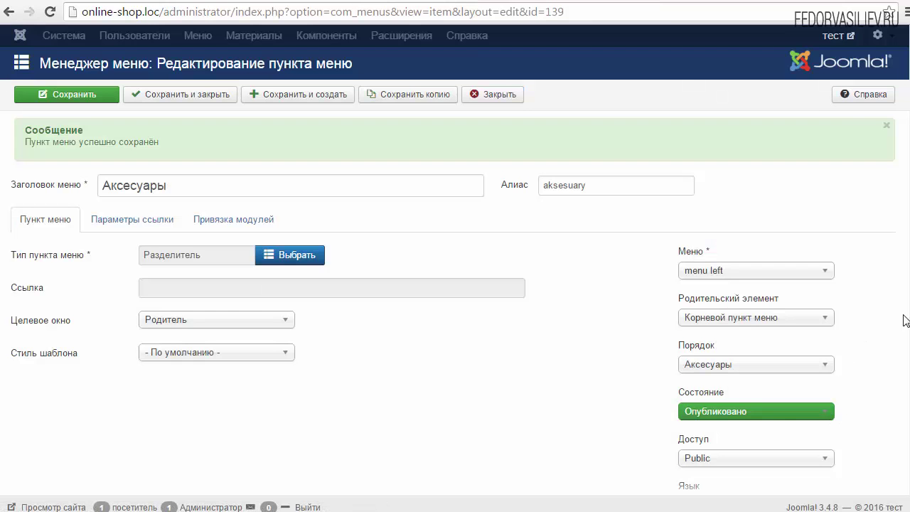
Step: Place the «Аксесуары» item after «Каталог товаров» in the menu order and save it
scroll(907, 322, down, 1)
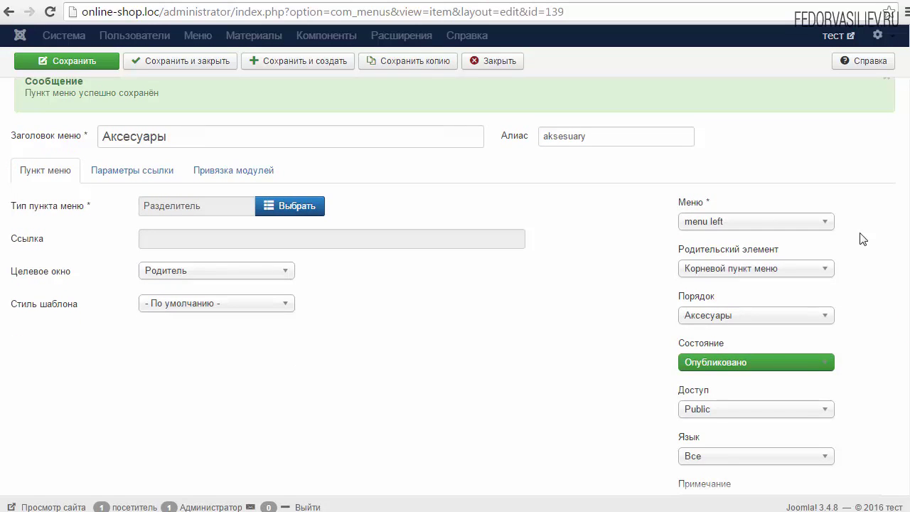
click(802, 317)
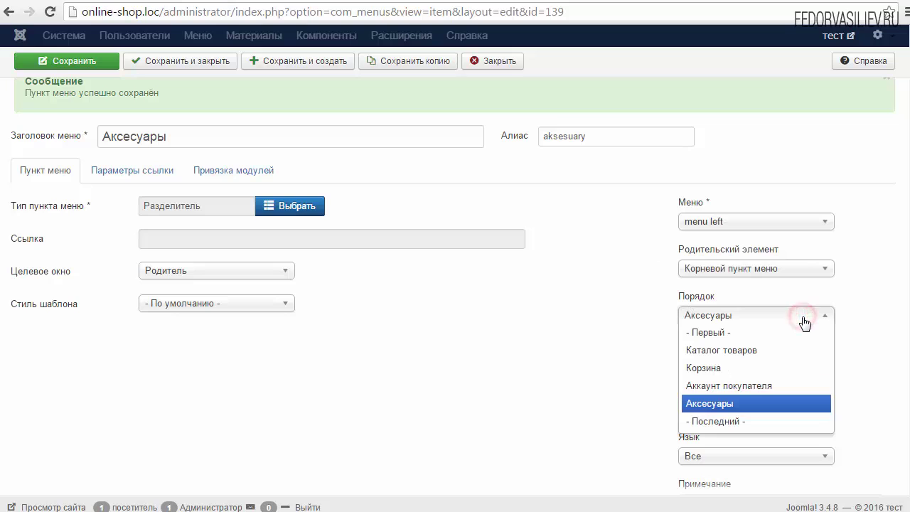
click(764, 350)
click(725, 318)
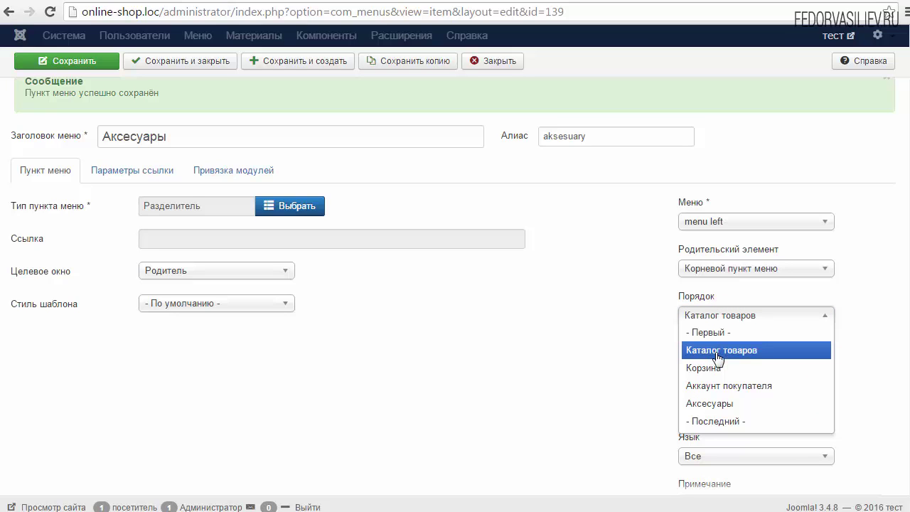
click(732, 351)
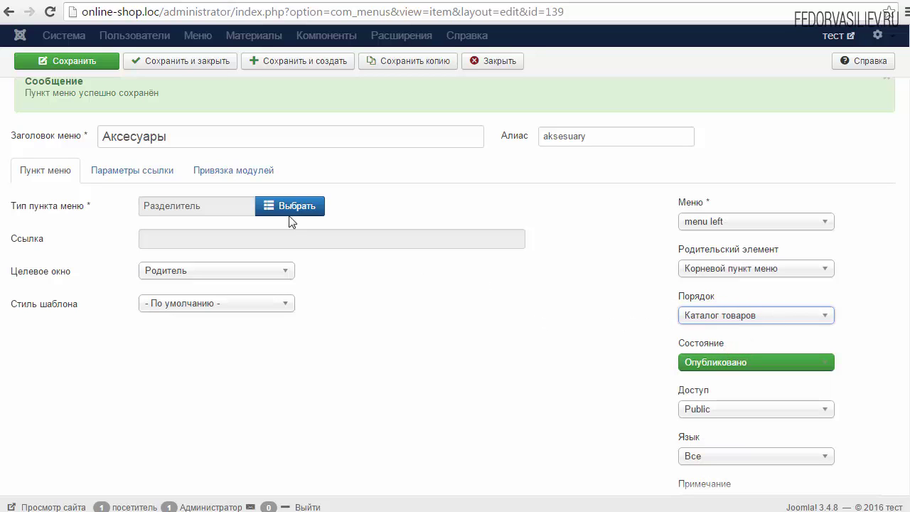
click(63, 61)
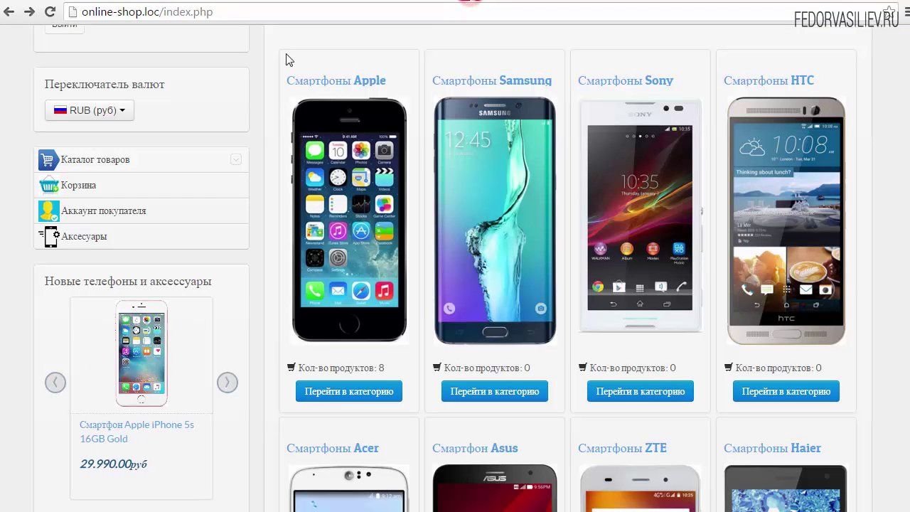
Step: Reload the shop's front page to check the menu order, and inspect the «Аксесуары» submenu in the demo shop
click(51, 13)
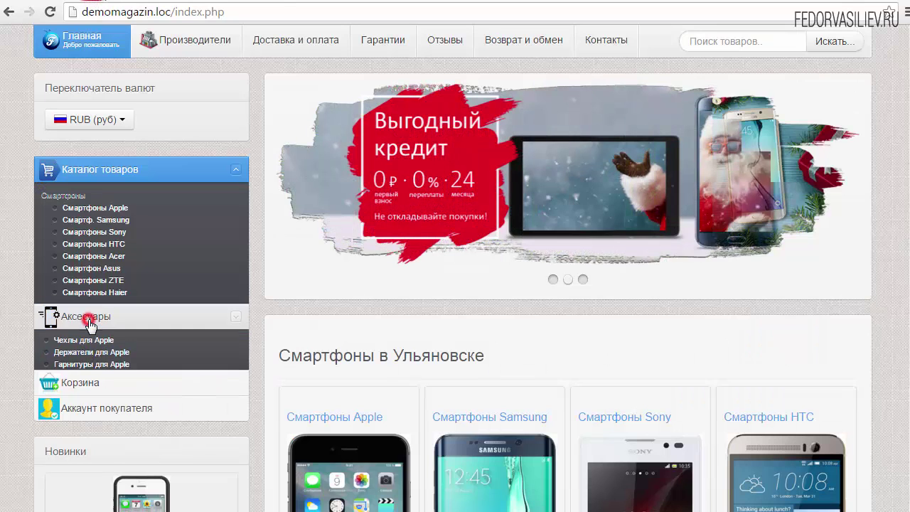
click(91, 314)
click(89, 314)
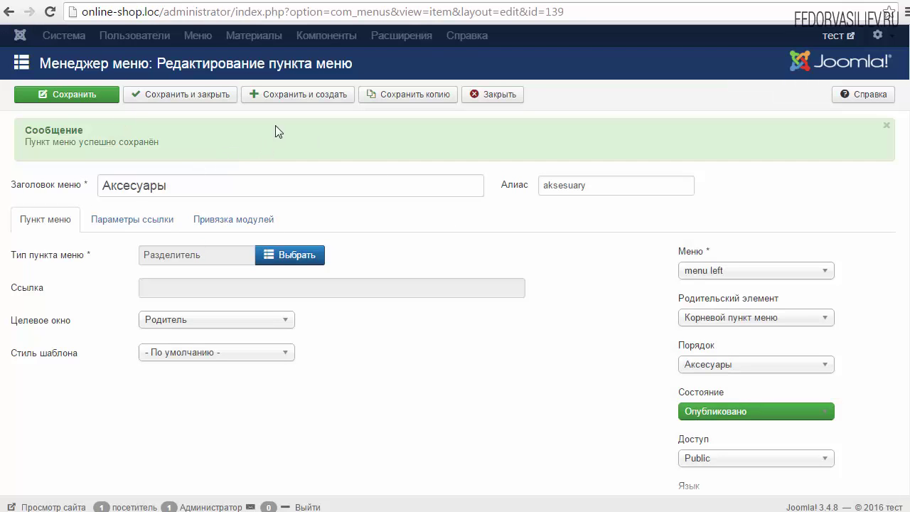
Step: Save the «Аксесуары» item, start a new menu item and paste «Чехлы для Apple» as its title without leading spaces
click(293, 99)
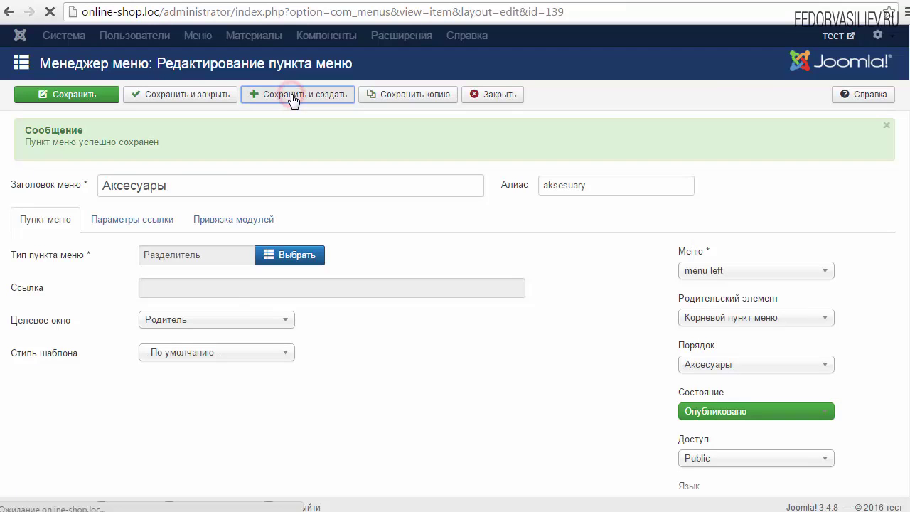
right_click(128, 187)
click(175, 279)
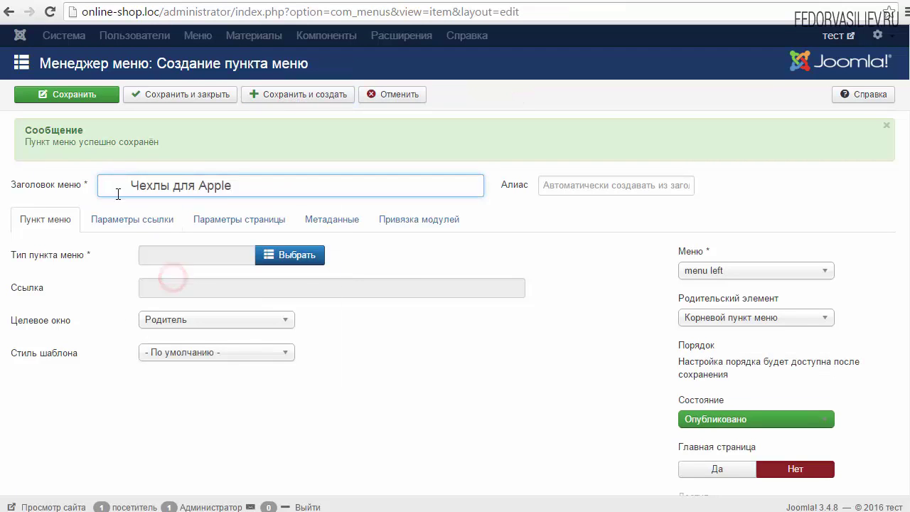
click(425, 256)
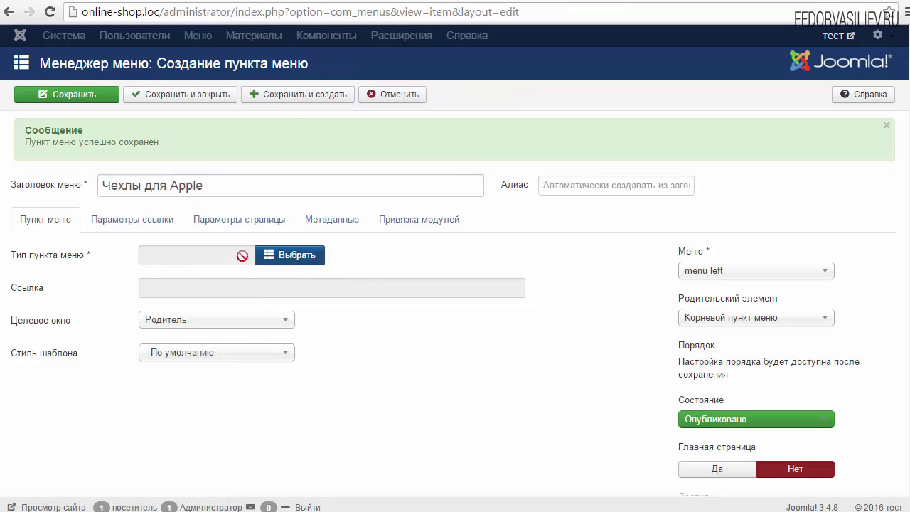
Step: Set the new item's type to JOOMLAKASSA «Продукты» and its category to «Чехлы для Apple»
click(285, 253)
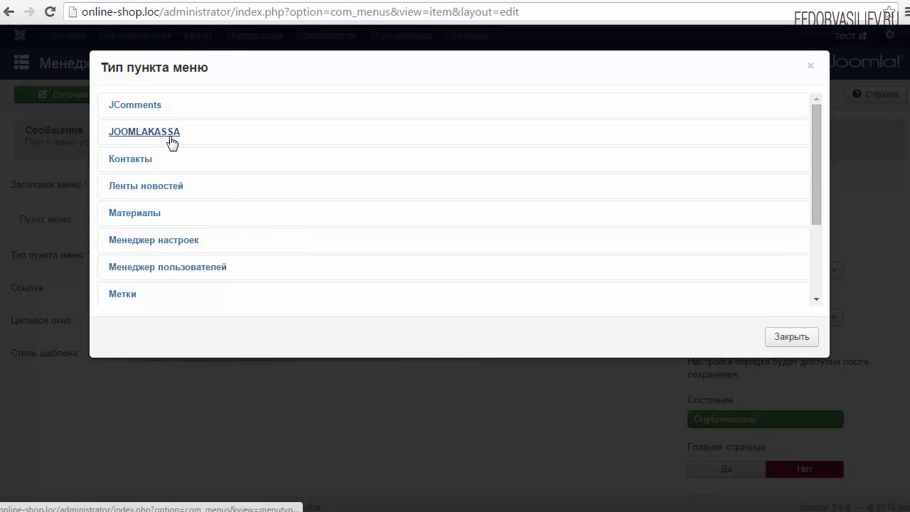
click(169, 132)
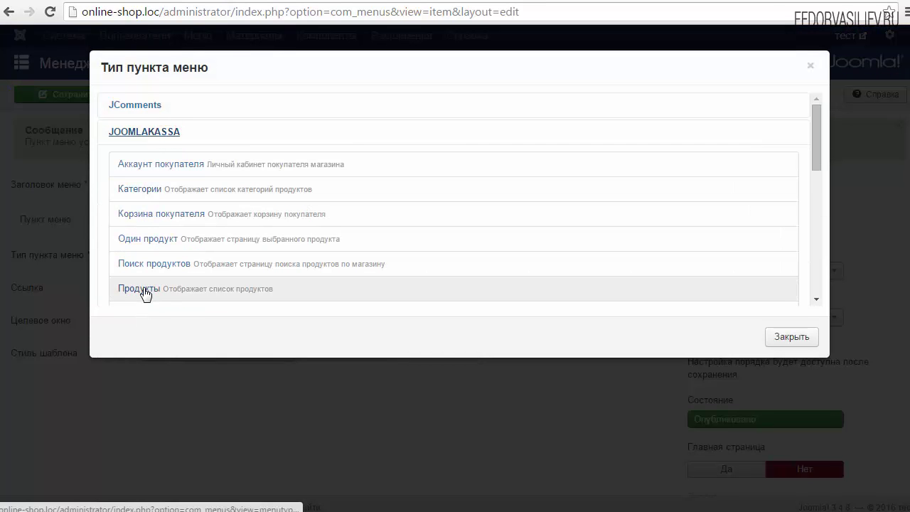
click(146, 290)
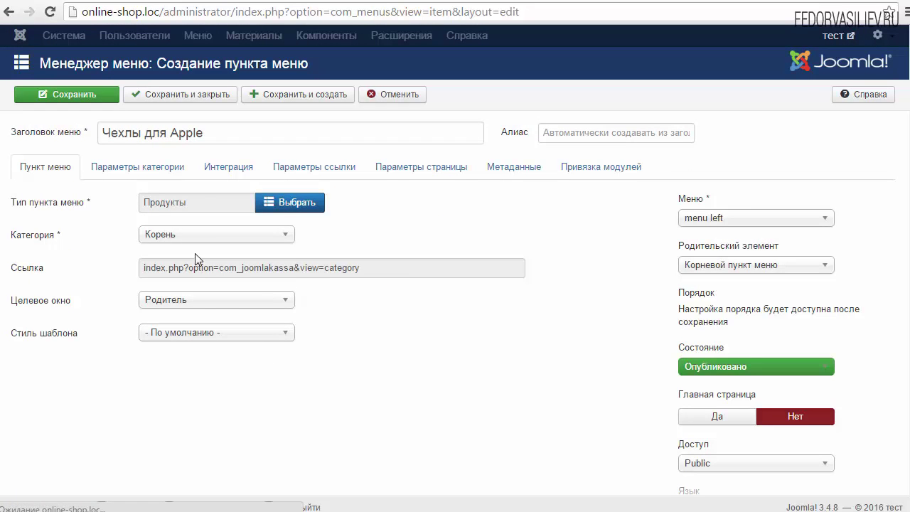
click(174, 242)
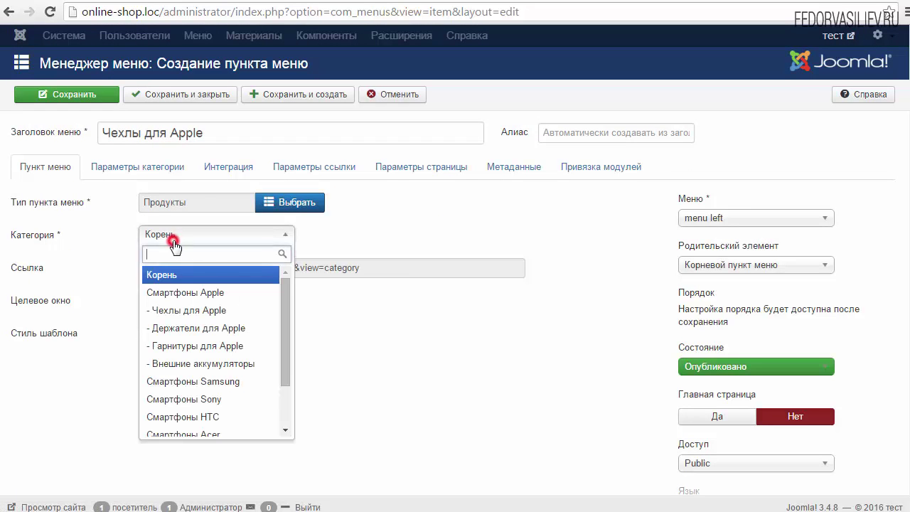
click(205, 318)
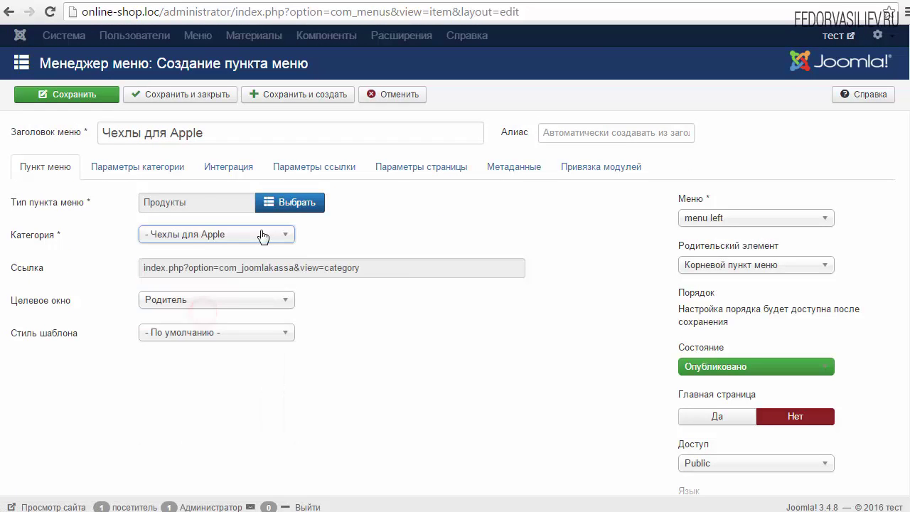
Step: Make «Аксесуары» the parent element of the «Чехлы для Apple» item and save it
drag(705, 245, 860, 282)
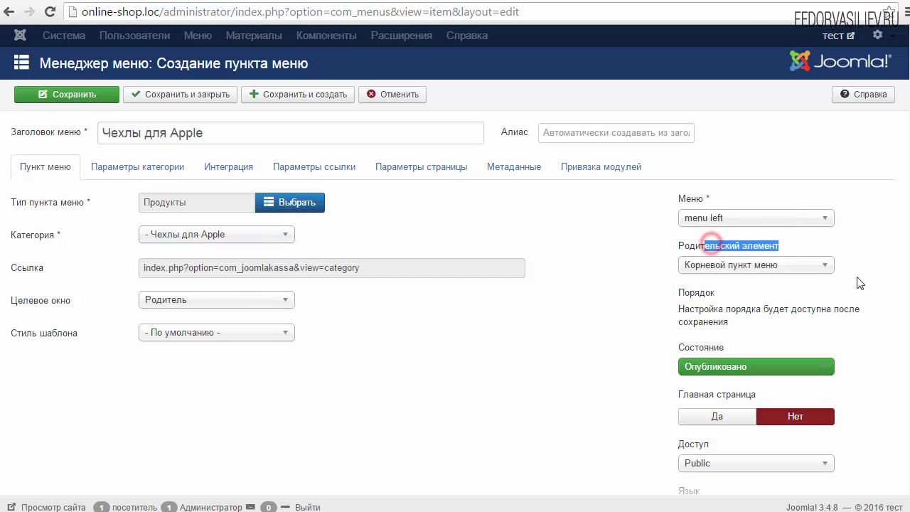
click(824, 270)
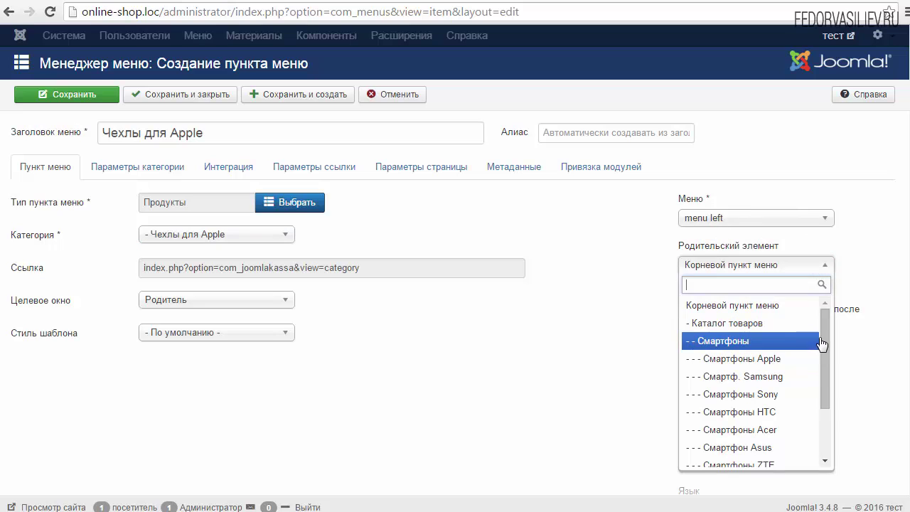
drag(824, 331, 825, 386)
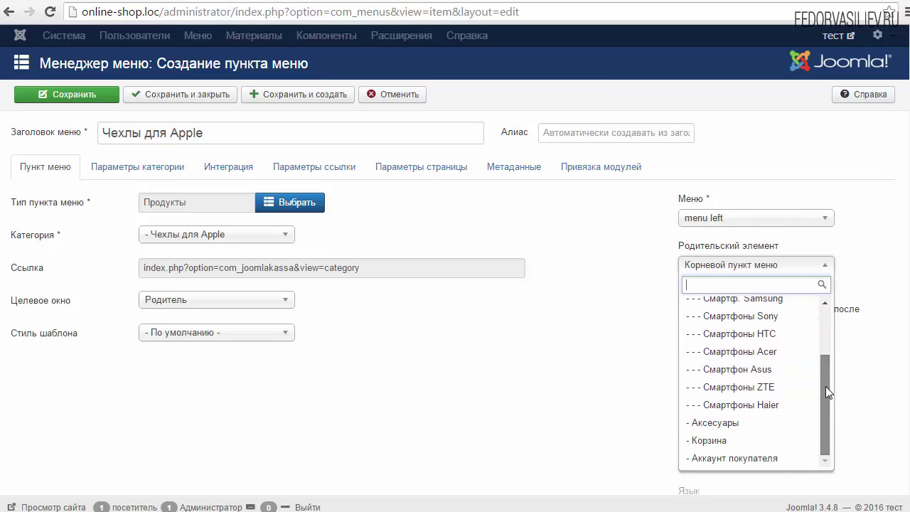
click(716, 424)
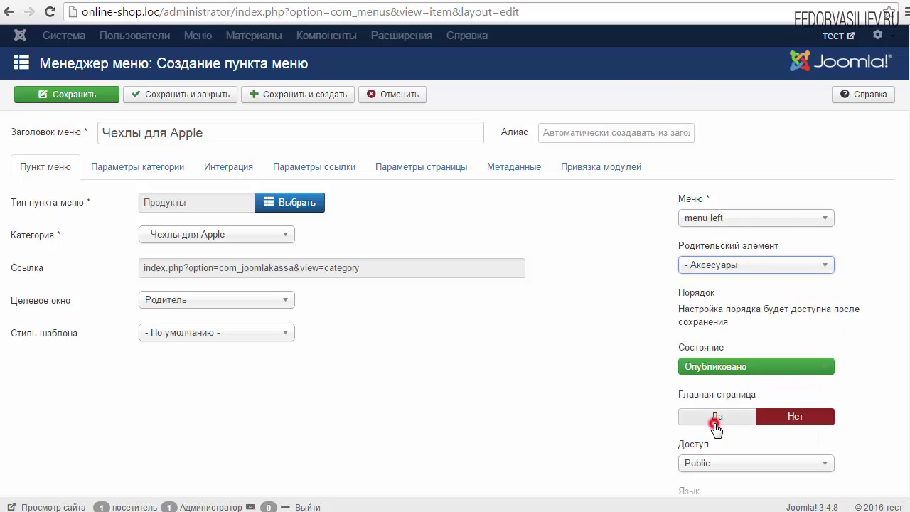
click(78, 98)
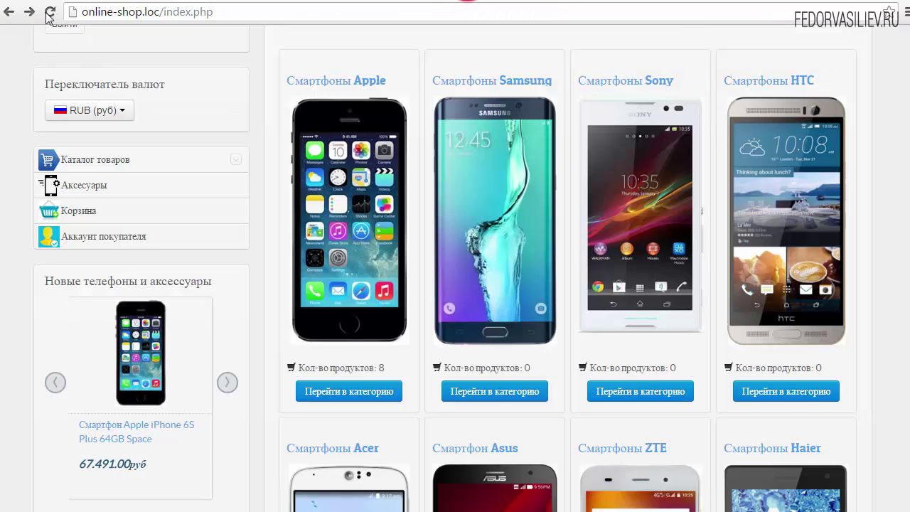
Step: Reload the shop's front page and check how the «Аксесуары» and «Каталог товаров» sections expand and collapse
click(49, 13)
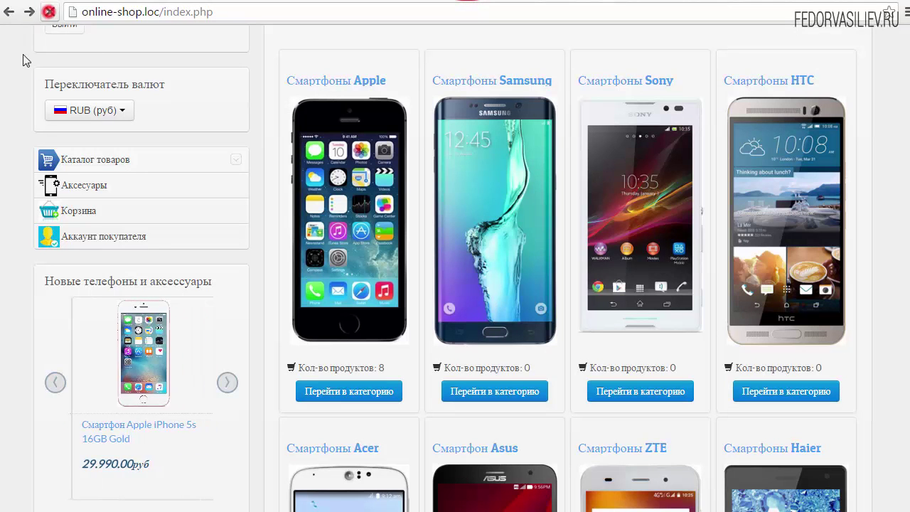
click(235, 187)
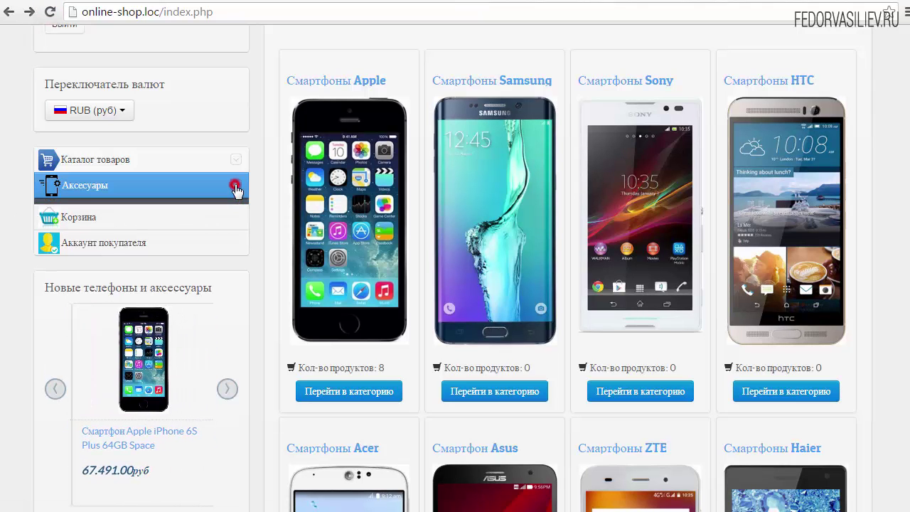
click(235, 186)
click(235, 186)
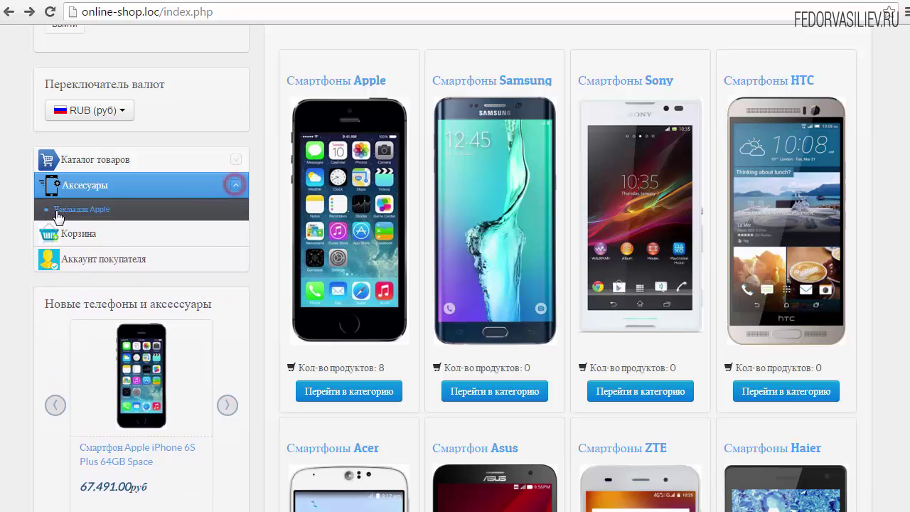
click(92, 169)
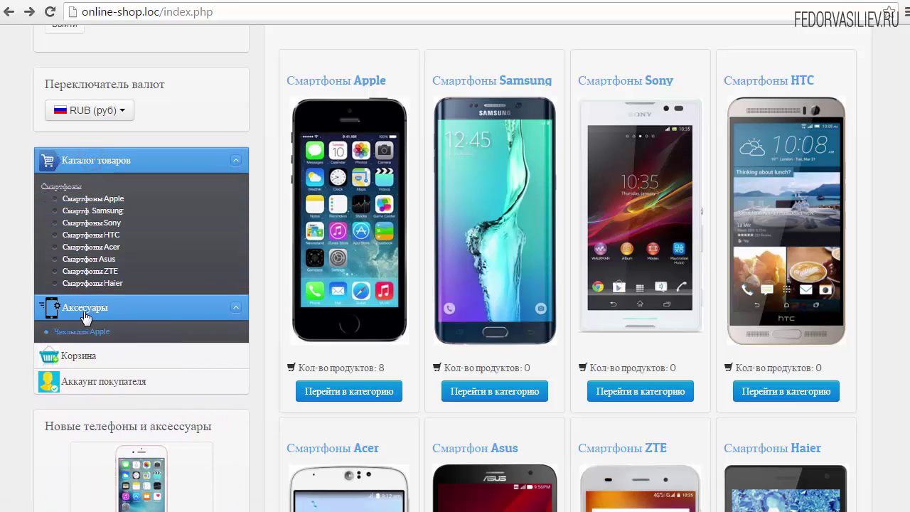
click(235, 306)
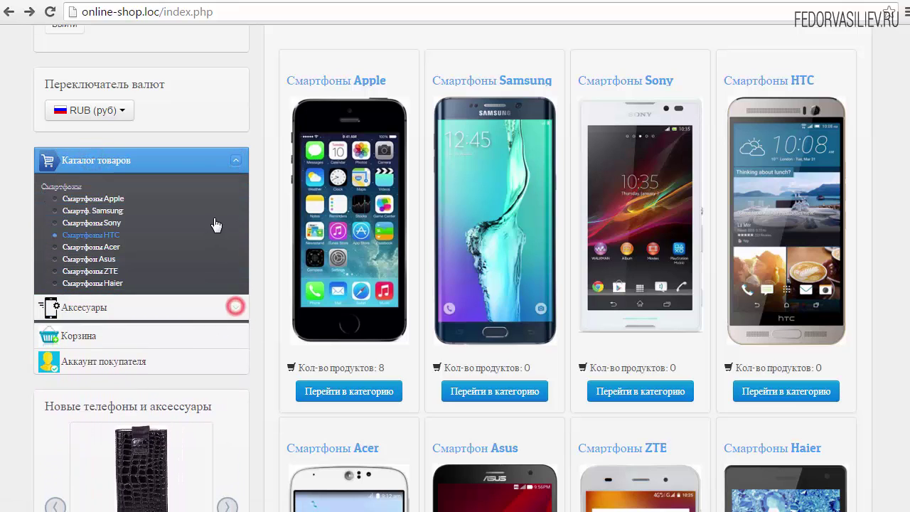
click(234, 307)
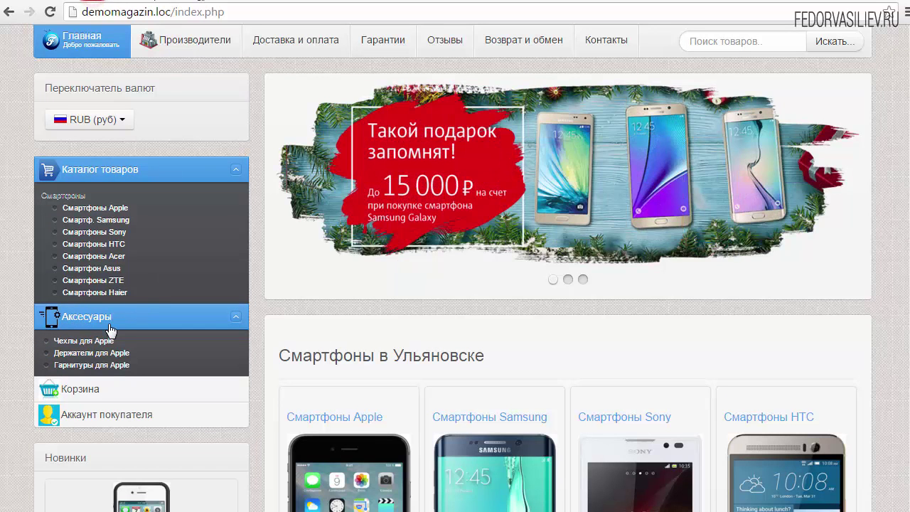
Step: Collapse and expand the «Аксесуары» section in the demo shop to review its submenu items
click(108, 318)
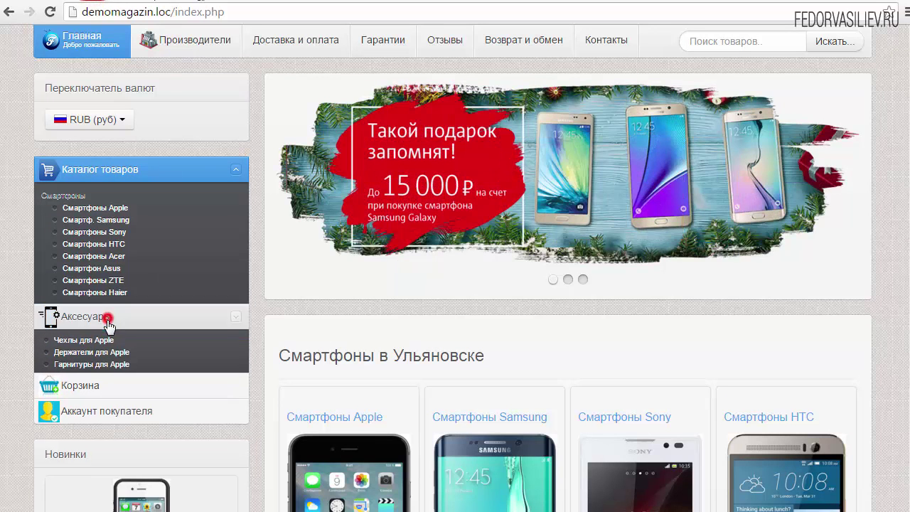
click(108, 318)
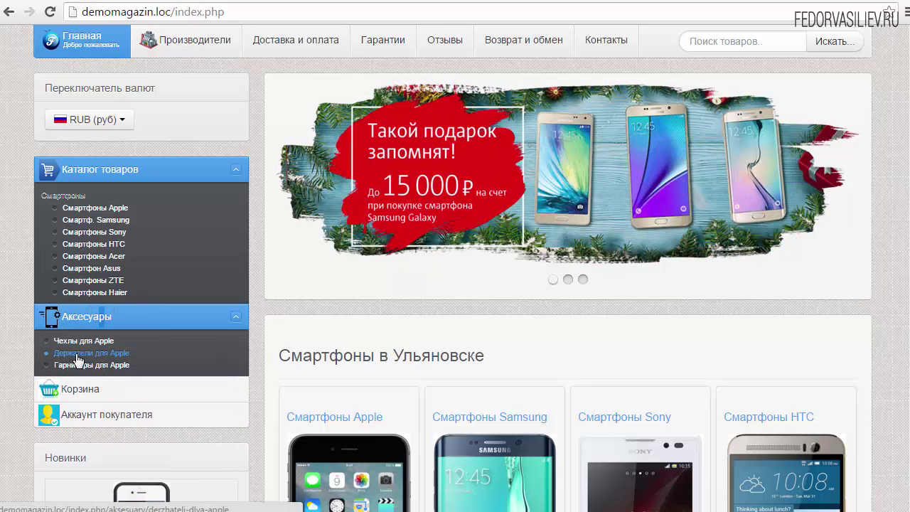
click(183, 334)
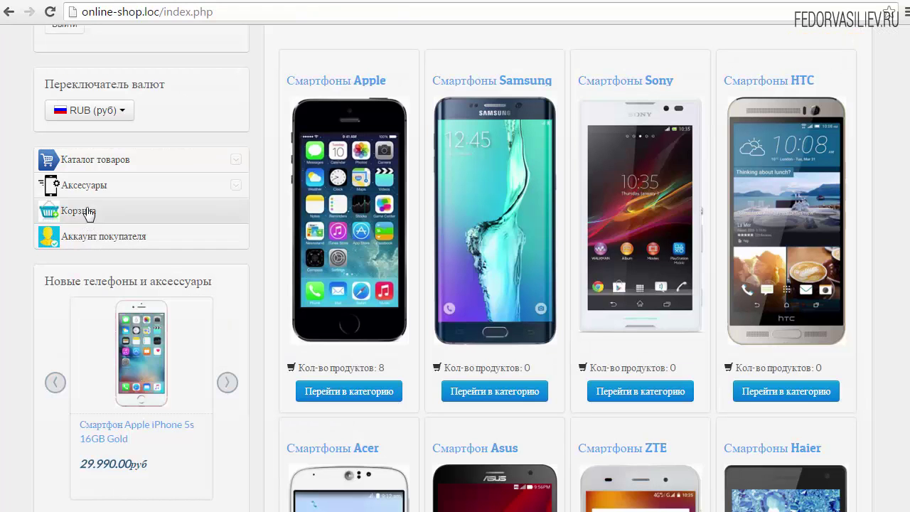
Step: Expand the «Аксесуары» and «Каталог товаров» sections on the shop's front page to check their subitems
click(89, 183)
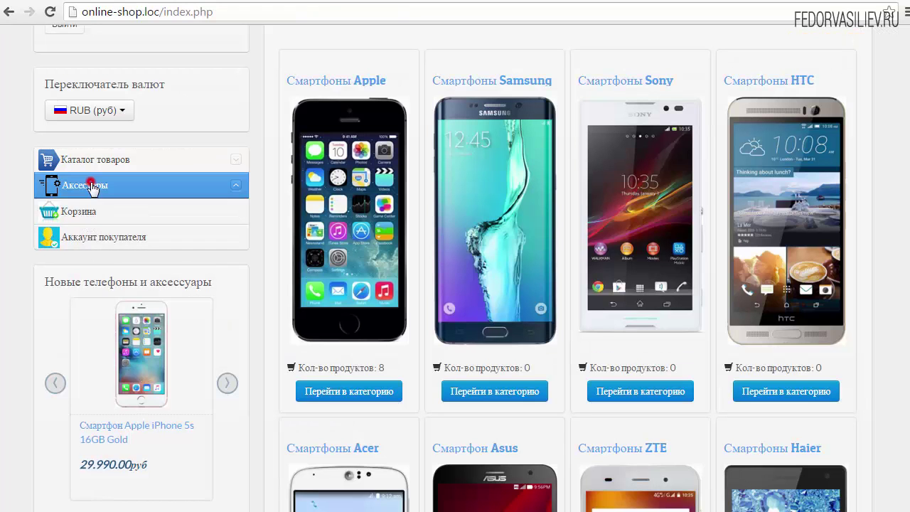
click(88, 160)
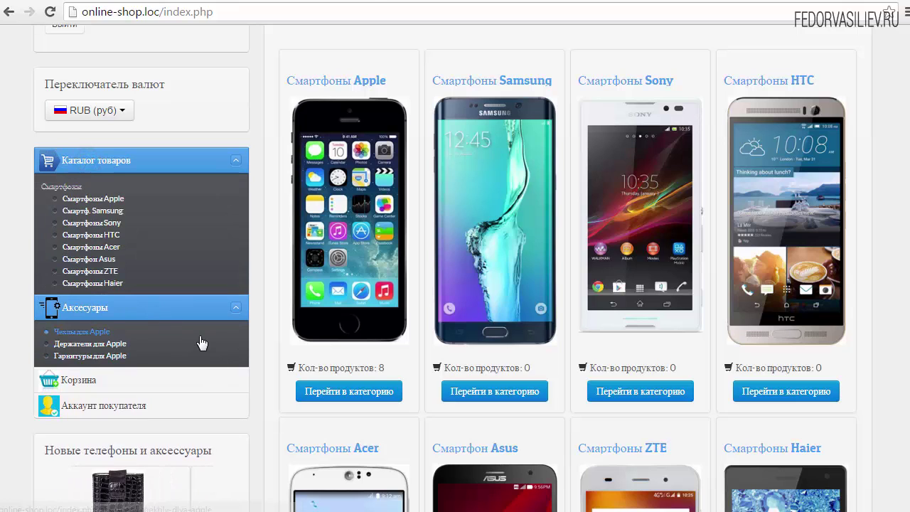
scroll(202, 352, up, 2)
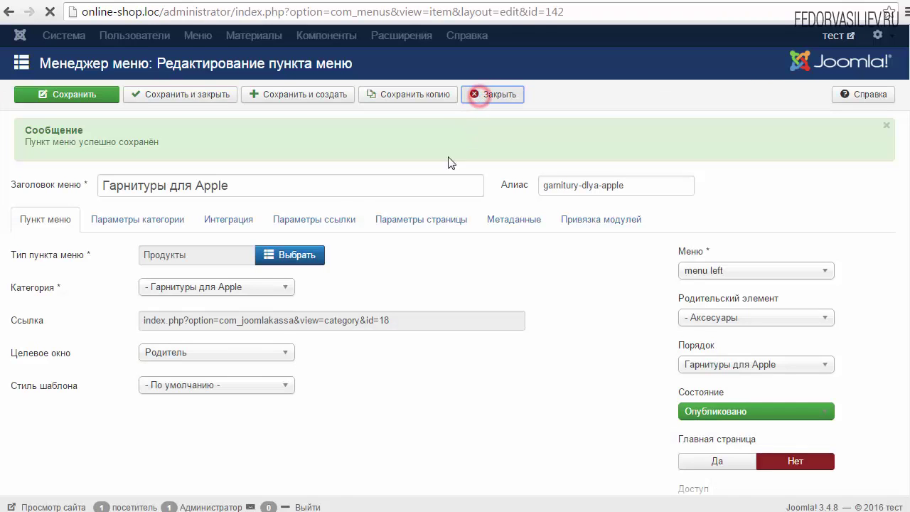
Step: Return to the list of menus and open the «Главная» item of Main Menu for editing
click(12, 159)
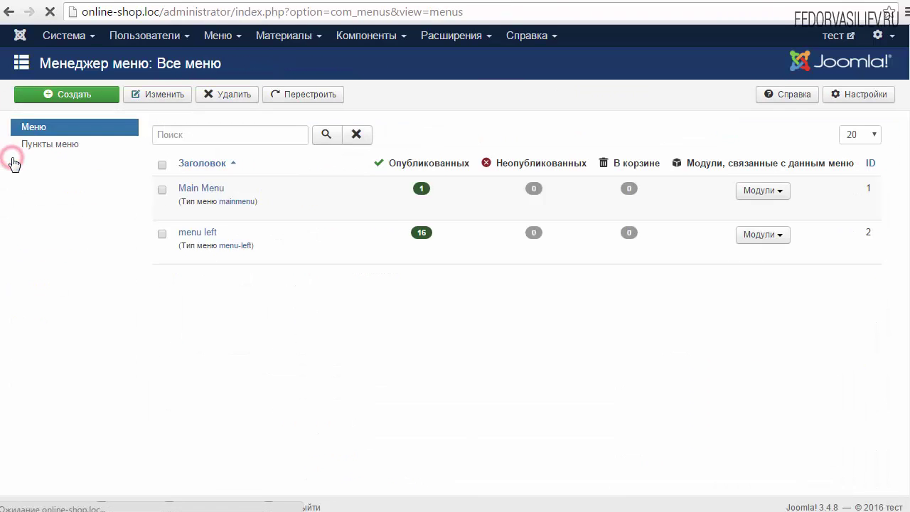
click(210, 189)
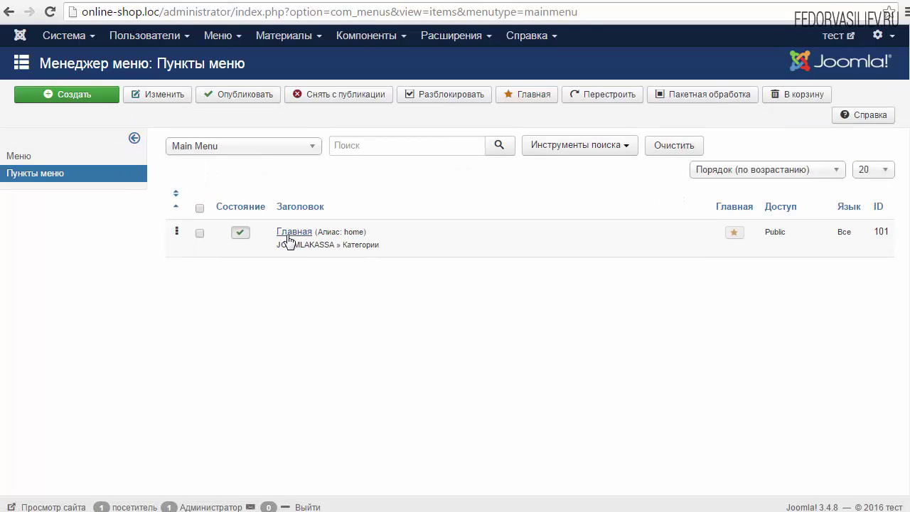
click(289, 231)
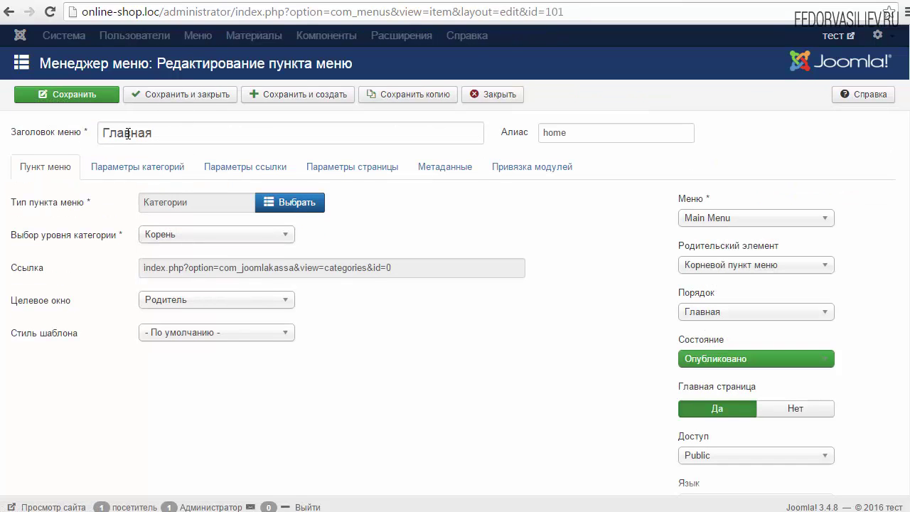
Step: Extend the menu item's title to «Главная || Добро пожаловать»
click(168, 133)
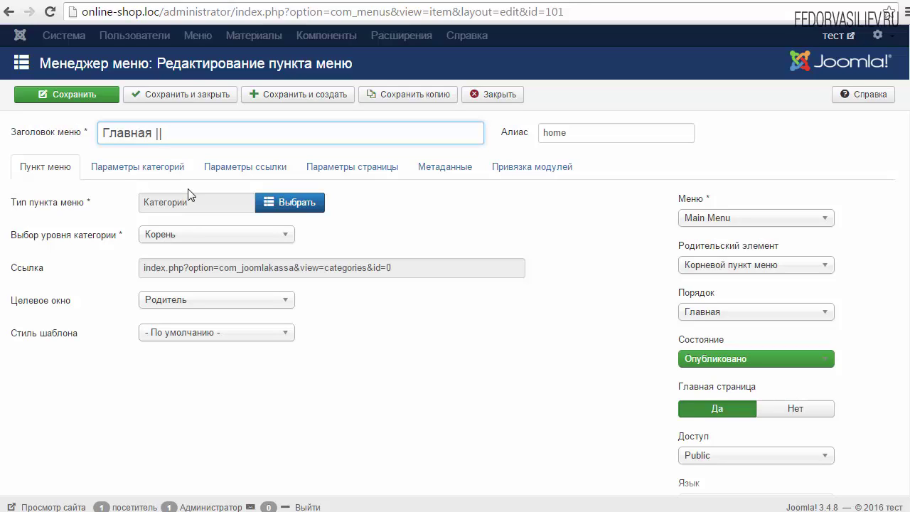
double_click(166, 133)
click(171, 135)
text(|| Добро пожаловать)
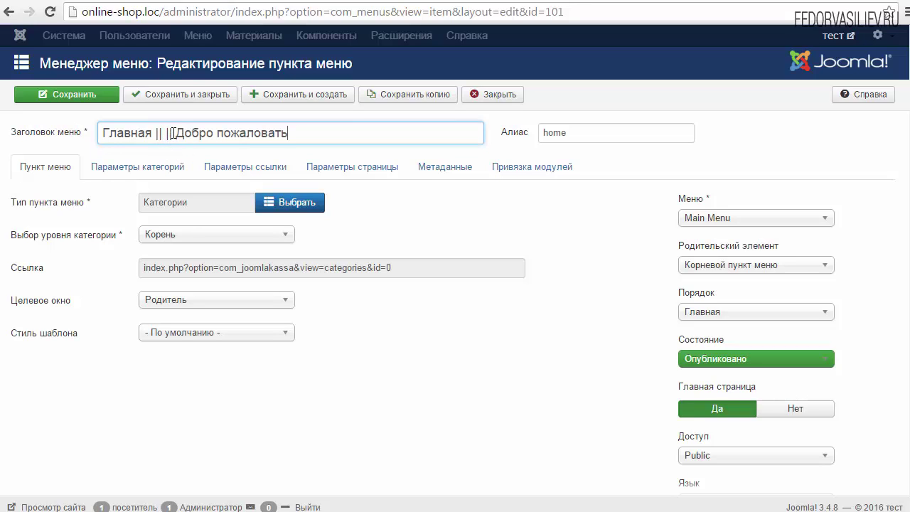
double_click(172, 132)
click(171, 134)
key(BackSpace)
key(BackSpace)
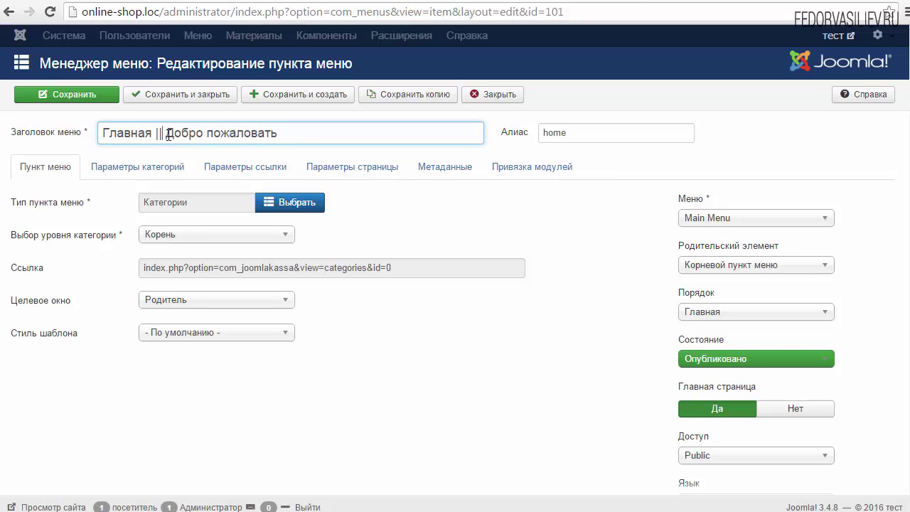
drag(157, 134, 281, 134)
click(132, 134)
click(155, 134)
click(215, 133)
drag(155, 134, 282, 134)
click(258, 134)
drag(156, 133, 287, 134)
click(290, 133)
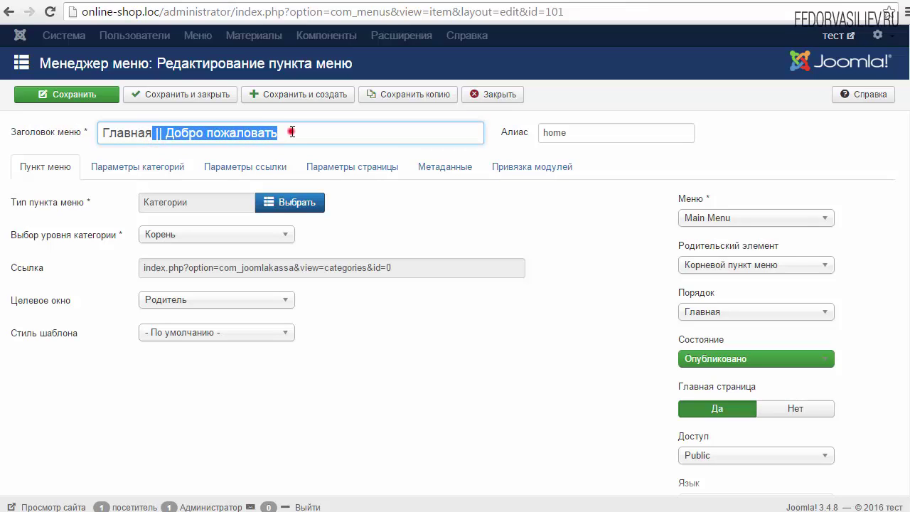
Step: Save the «Главная» menu item and reload the shop's front page to check its subtitle
click(71, 94)
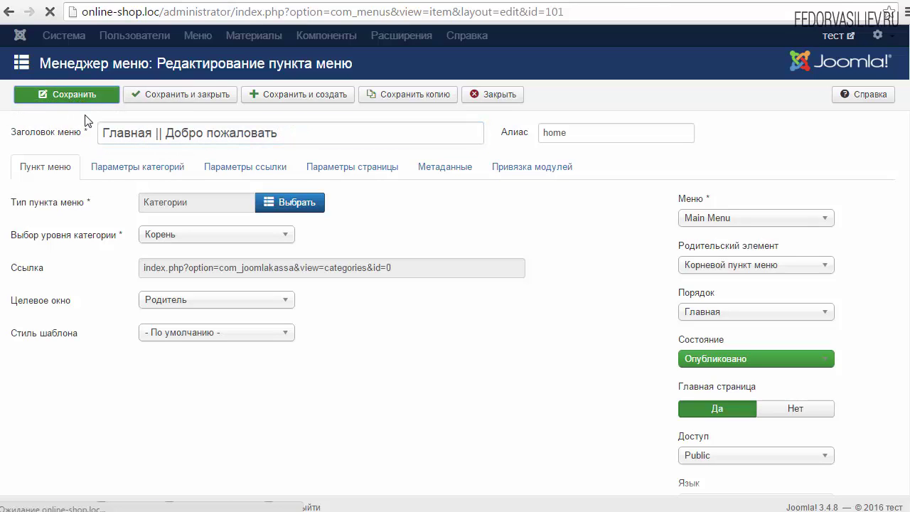
key(ctrl+Tab)
click(50, 11)
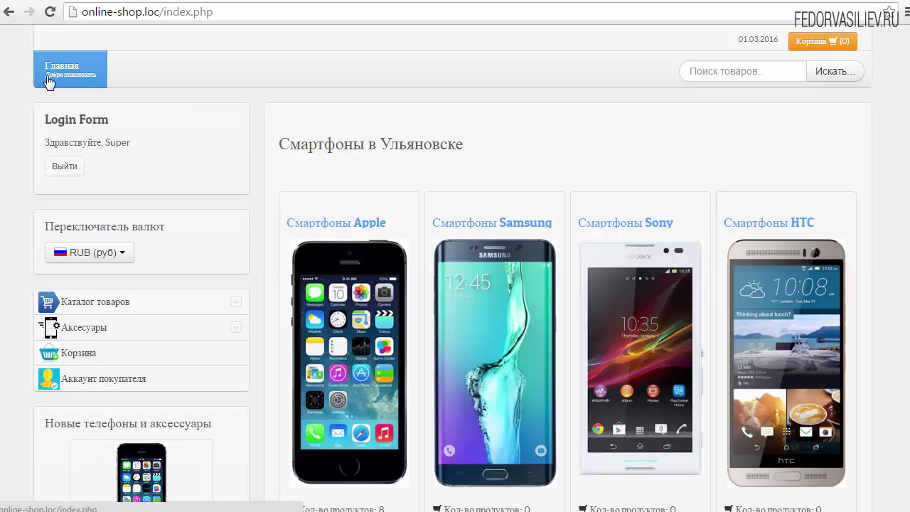
click(365, 2)
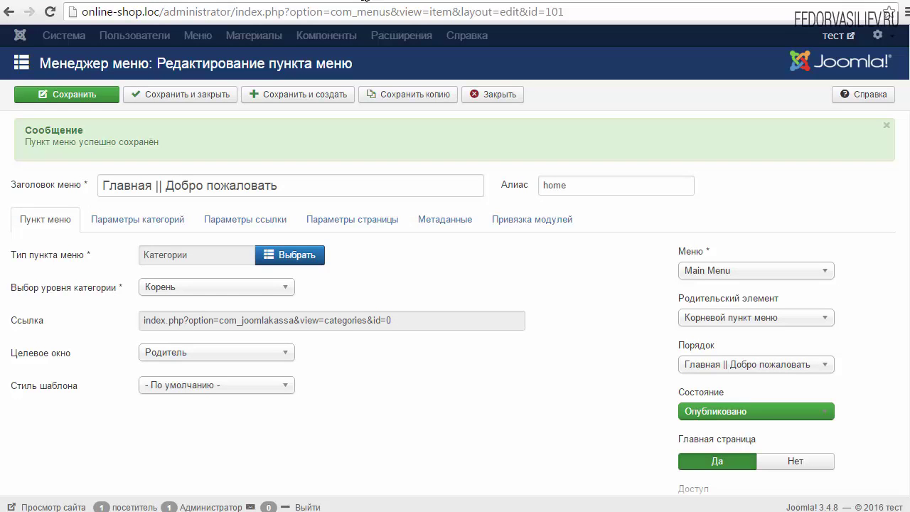
Step: Set ya2.png as the link image of the «Главная» item and reload the shop's front page
click(131, 219)
click(218, 220)
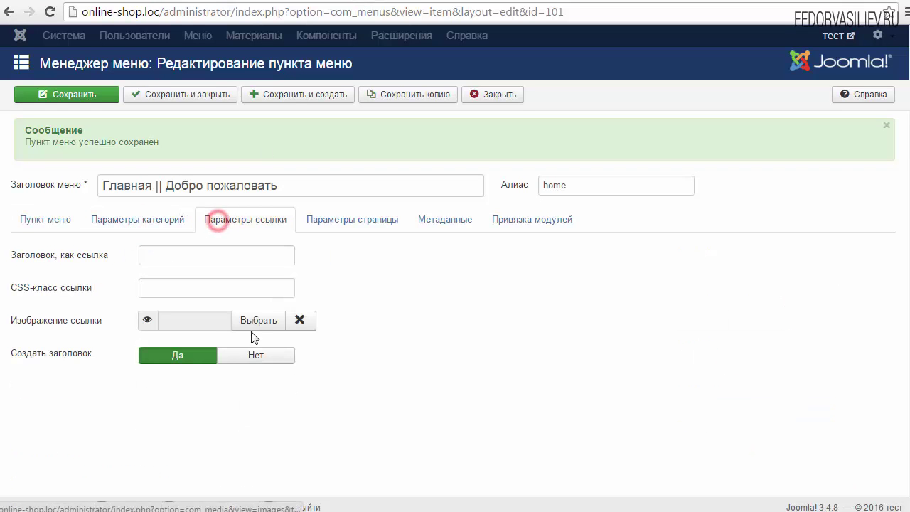
click(249, 320)
click(234, 2)
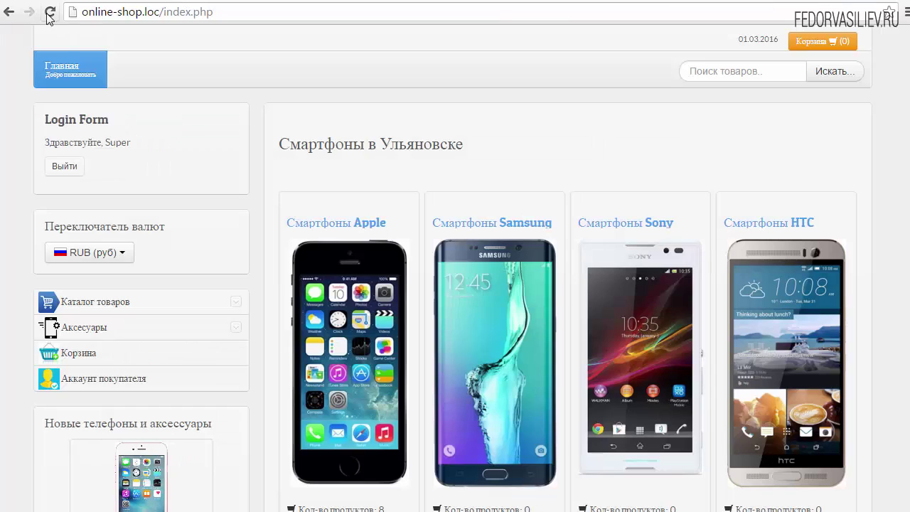
click(48, 12)
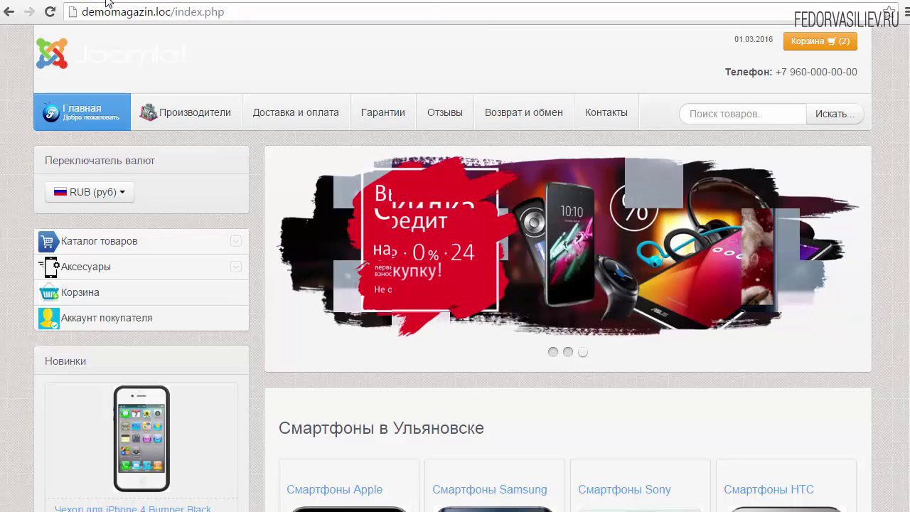
Step: Check the «Производители» item in the demo shop and start a new Main Menu item with the title «Производители»
click(189, 115)
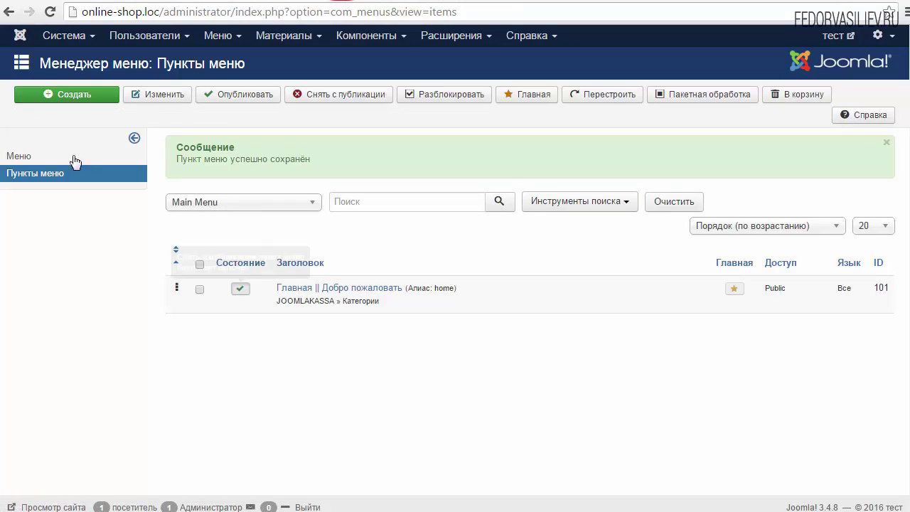
click(73, 93)
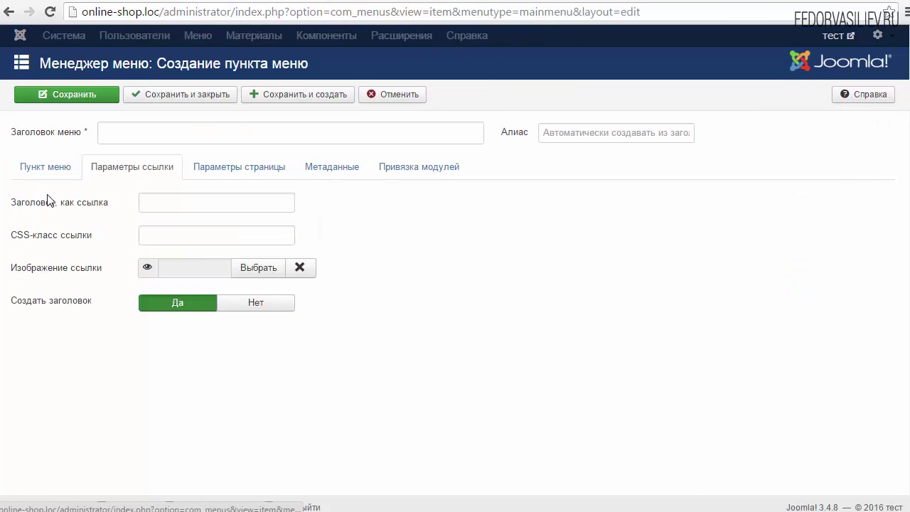
click(136, 130)
right_click(135, 130)
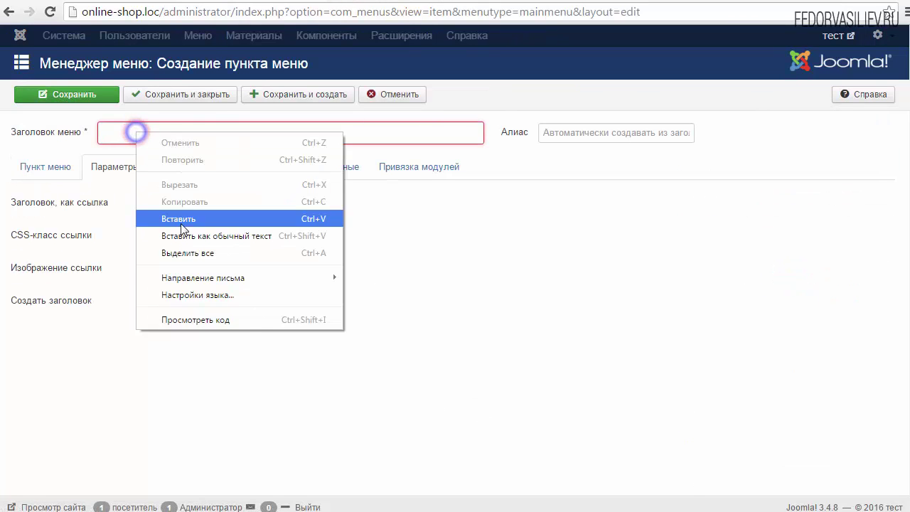
click(180, 215)
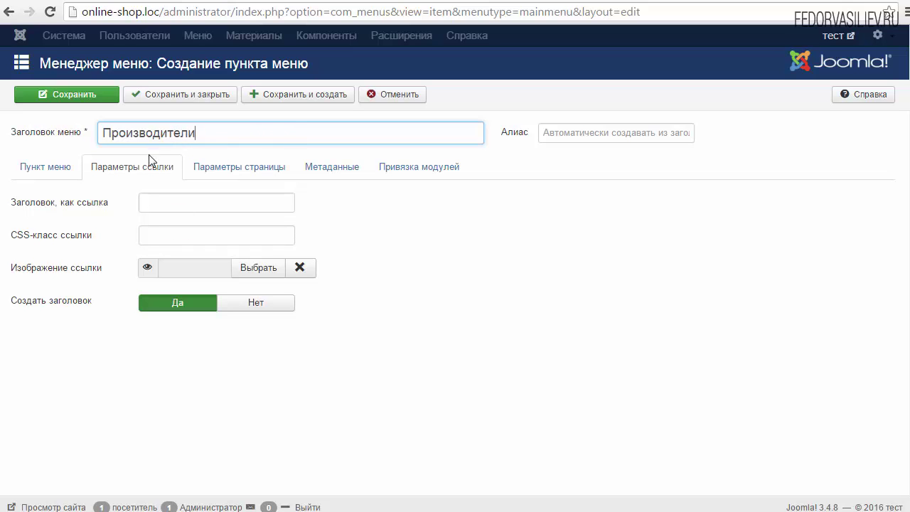
Step: Set the new menu item's type to «Производители» from the JOOMLAKASSA group
click(37, 168)
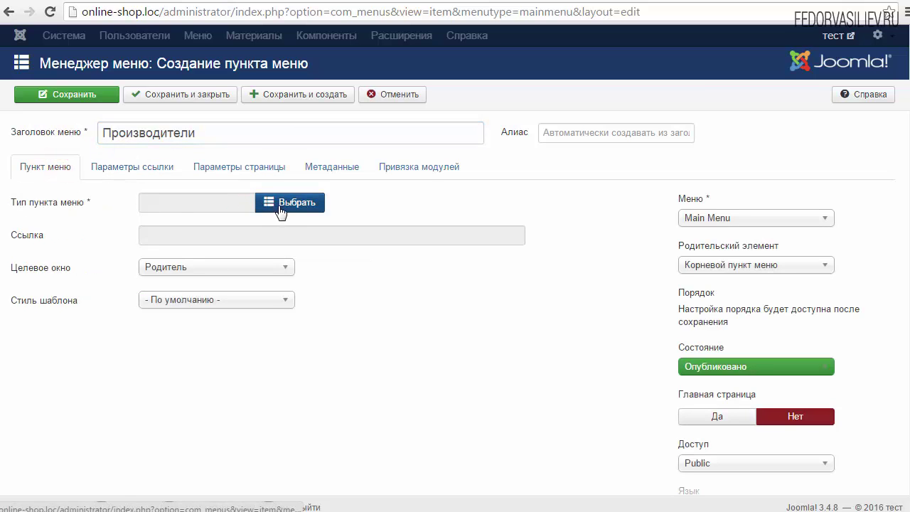
click(280, 206)
click(159, 133)
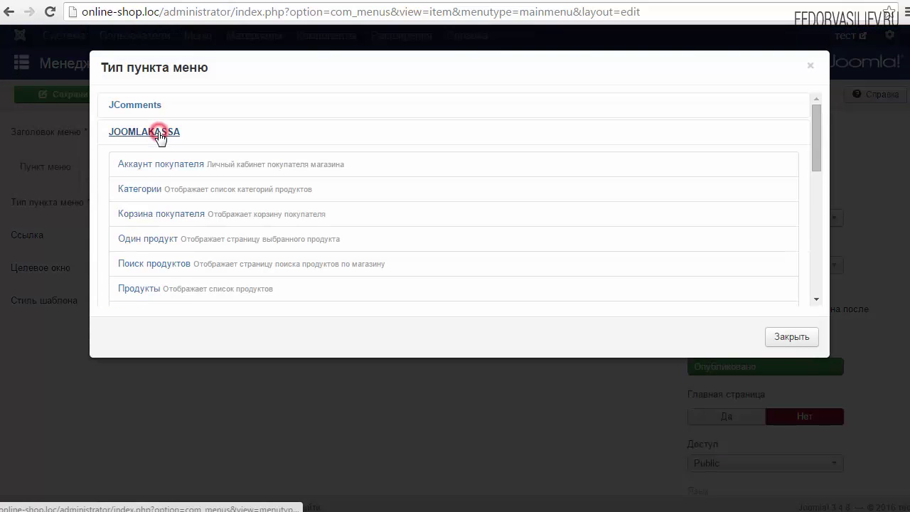
scroll(441, 189, down, 1)
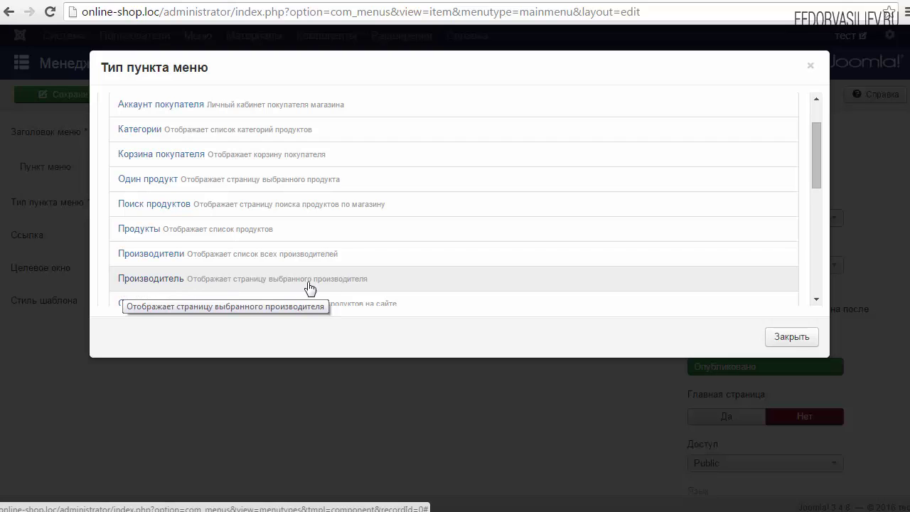
click(155, 254)
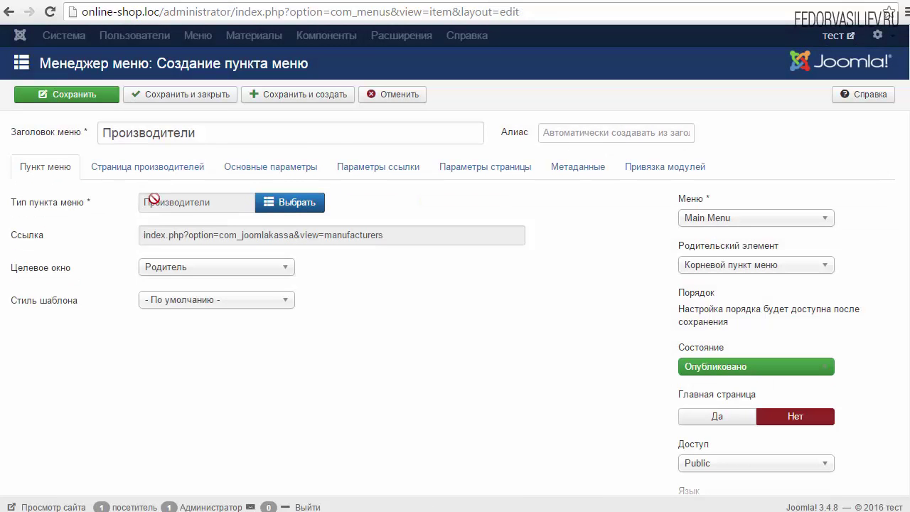
Step: Look through the manufacturers page settings and upload zavod.png from the картинки folder for the item's link image
click(150, 172)
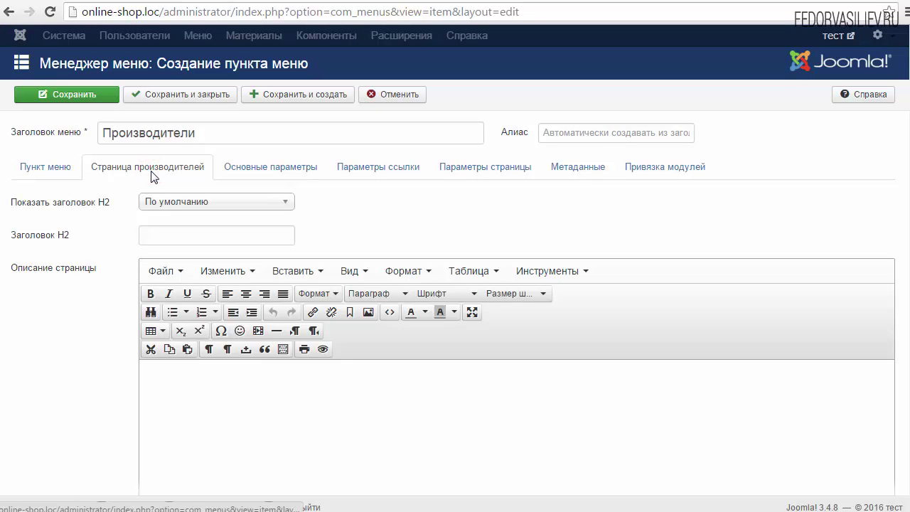
scroll(291, 366, down, 3)
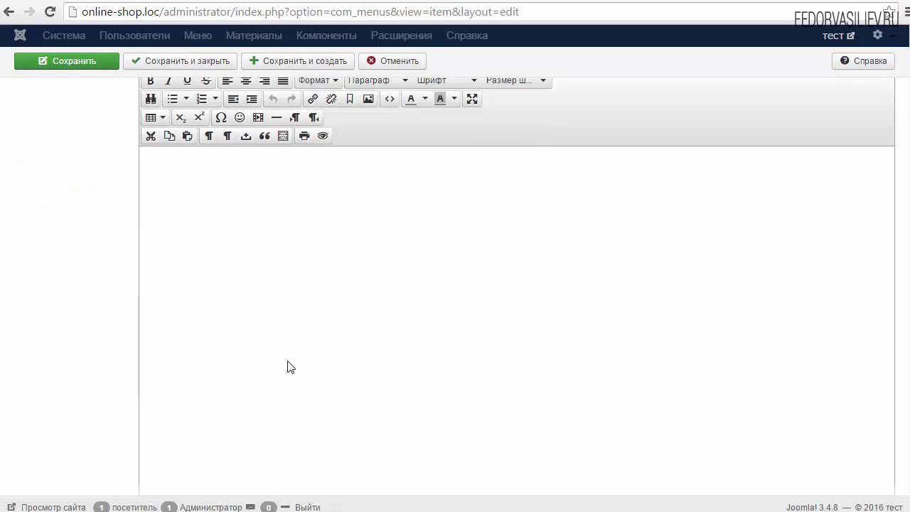
scroll(295, 348, up, 4)
click(270, 167)
click(375, 177)
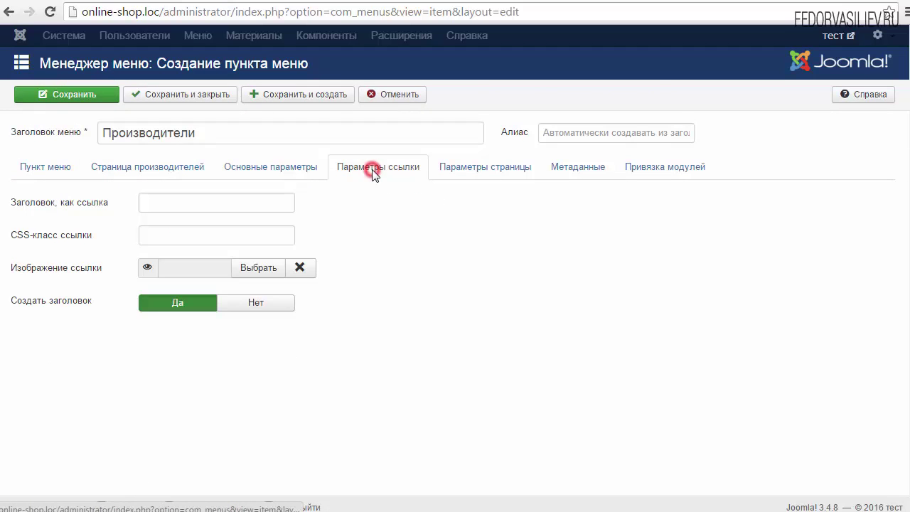
click(257, 268)
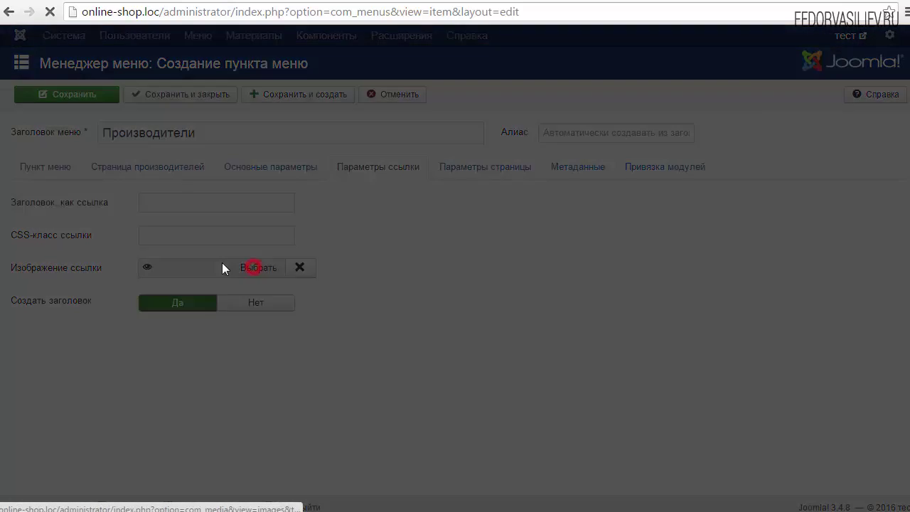
click(357, 441)
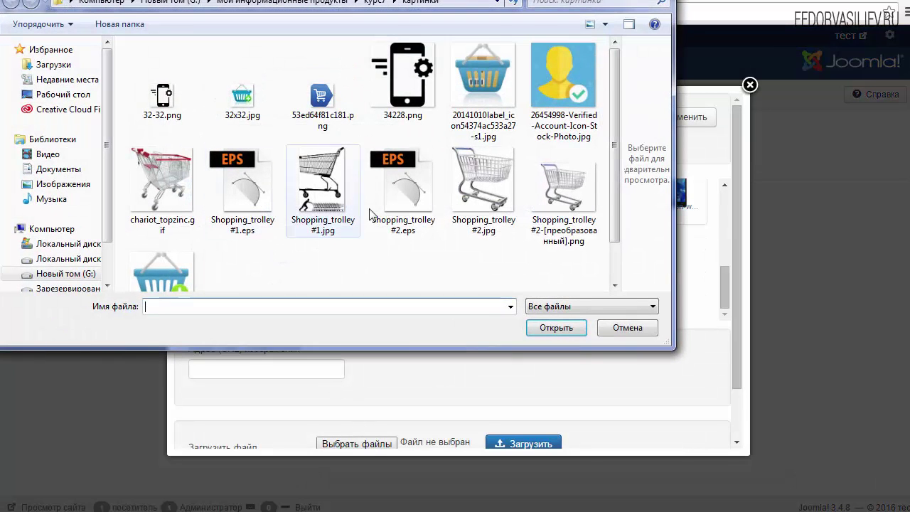
scroll(320, 213, down, 2)
click(322, 256)
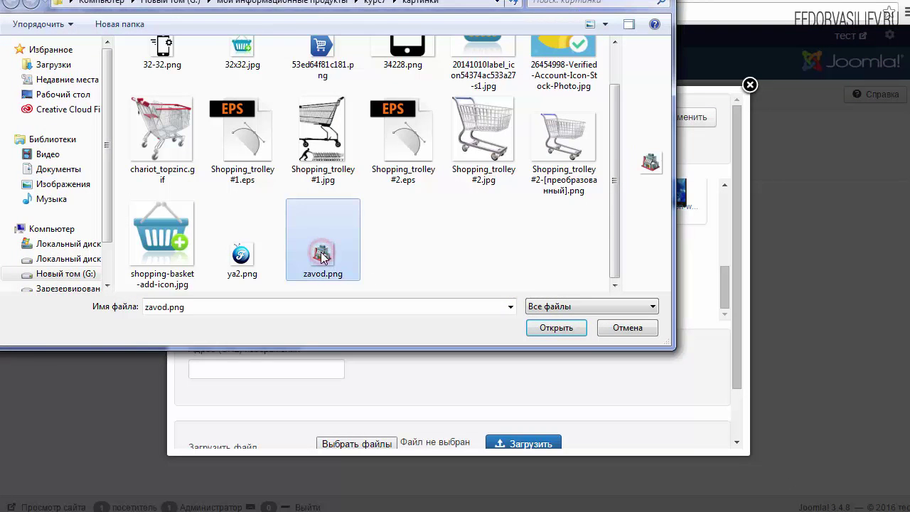
click(556, 328)
click(540, 444)
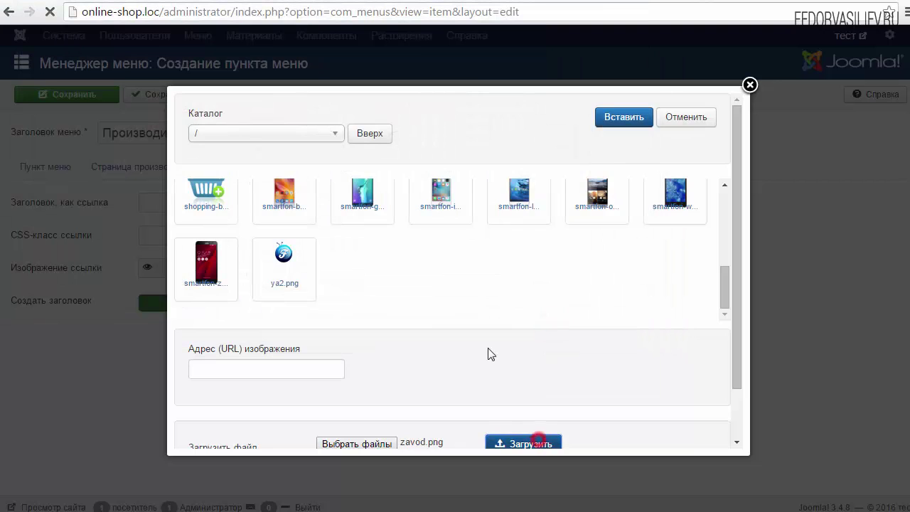
Step: Insert the uploaded zavod.png as the link image of the «Производители» item
drag(723, 278, 735, 335)
click(368, 324)
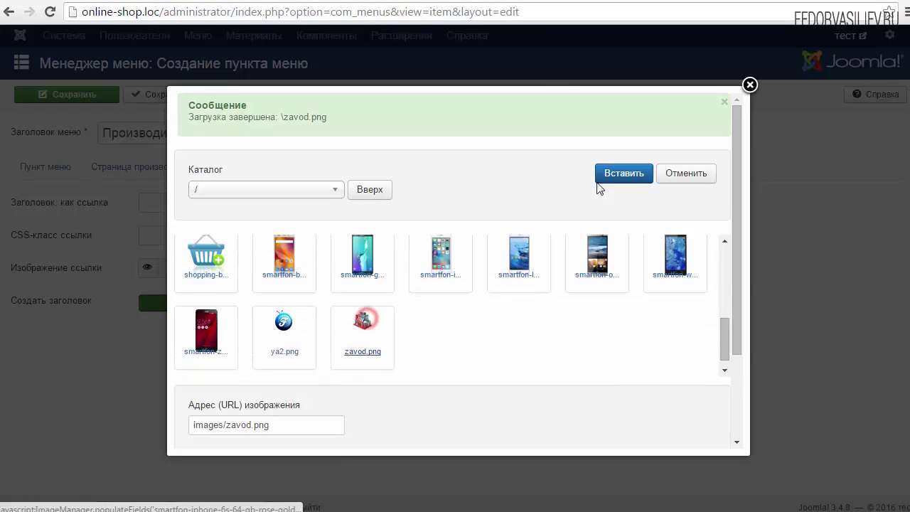
click(603, 176)
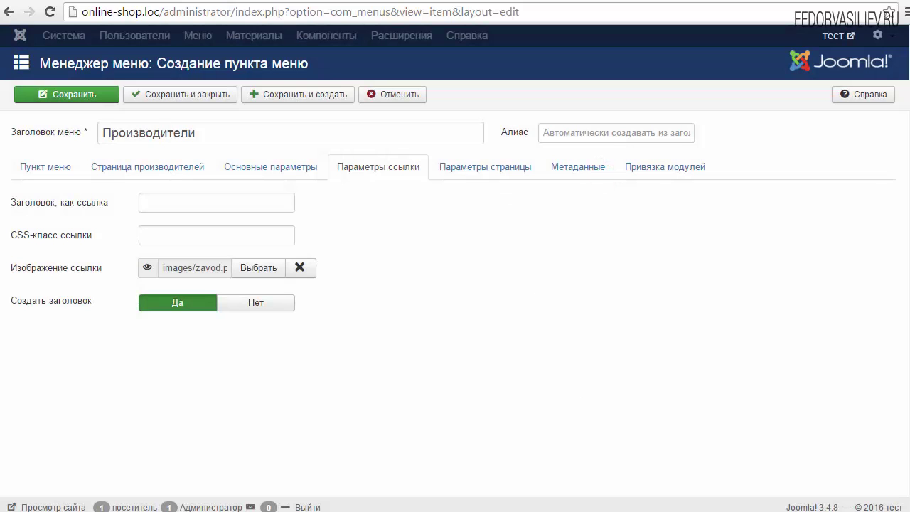
Step: Examine the new item's metadata fields and enlarge the meta description box
click(577, 166)
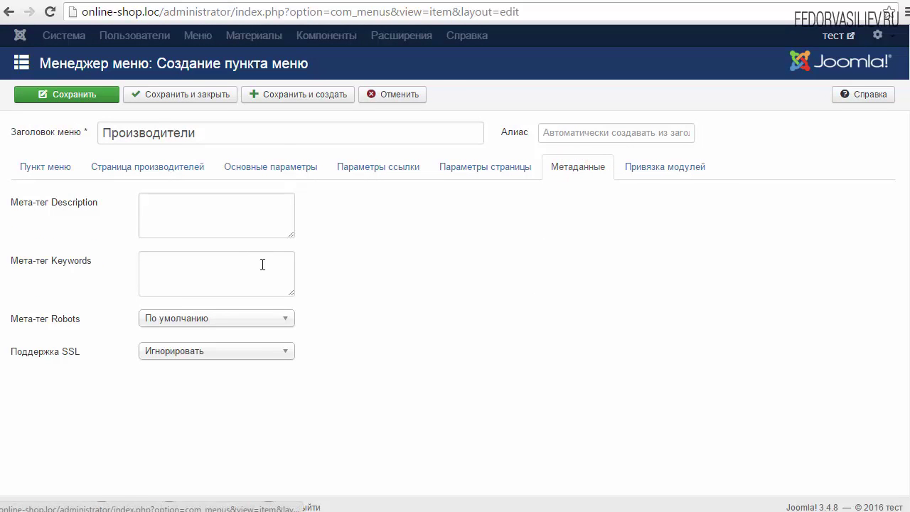
click(165, 212)
double_click(95, 203)
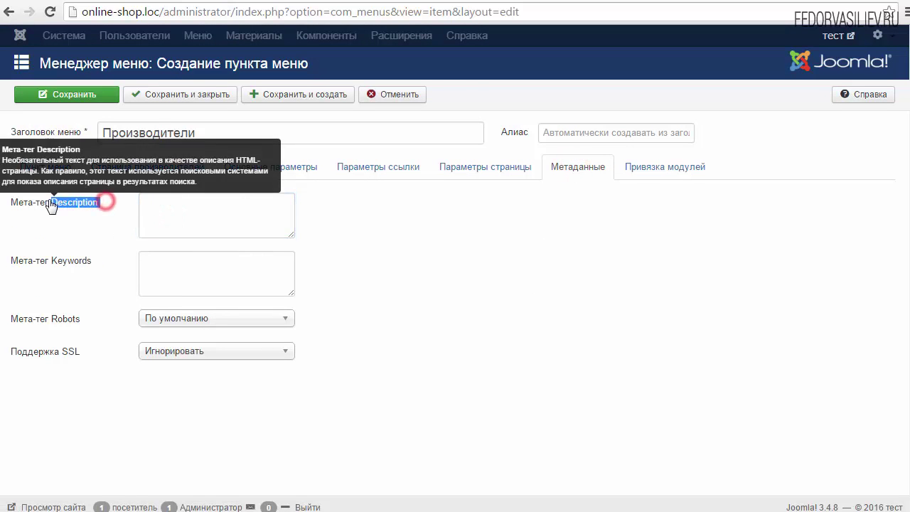
click(165, 219)
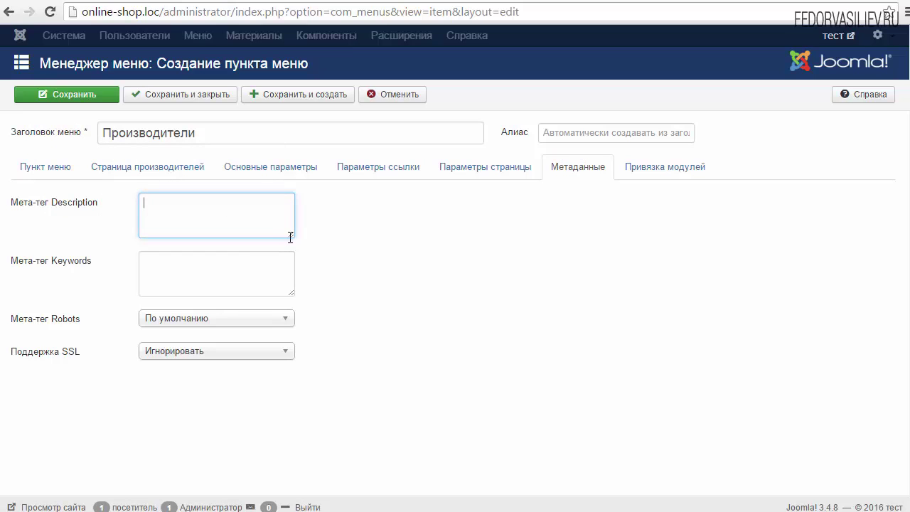
drag(292, 236, 342, 259)
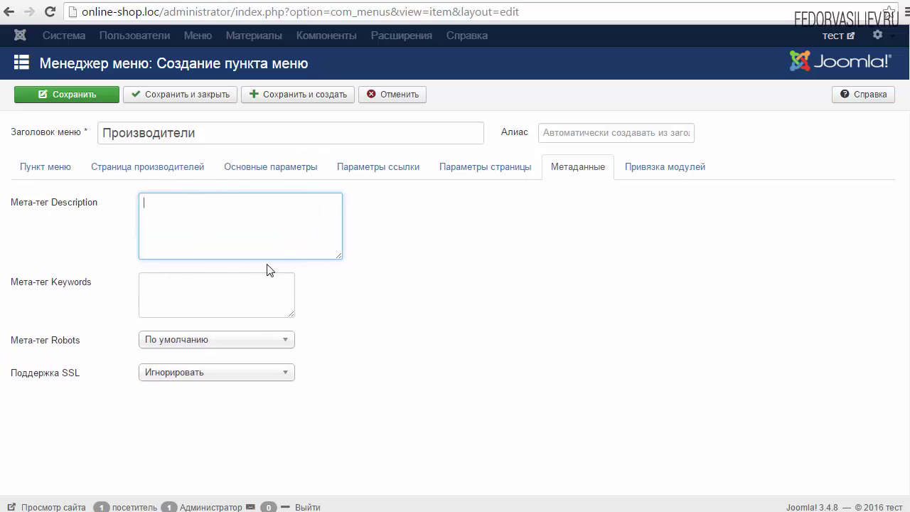
Step: Save the «Производители» item, reload the shop's front page and open the manufacturers page and its Apple entry
click(51, 169)
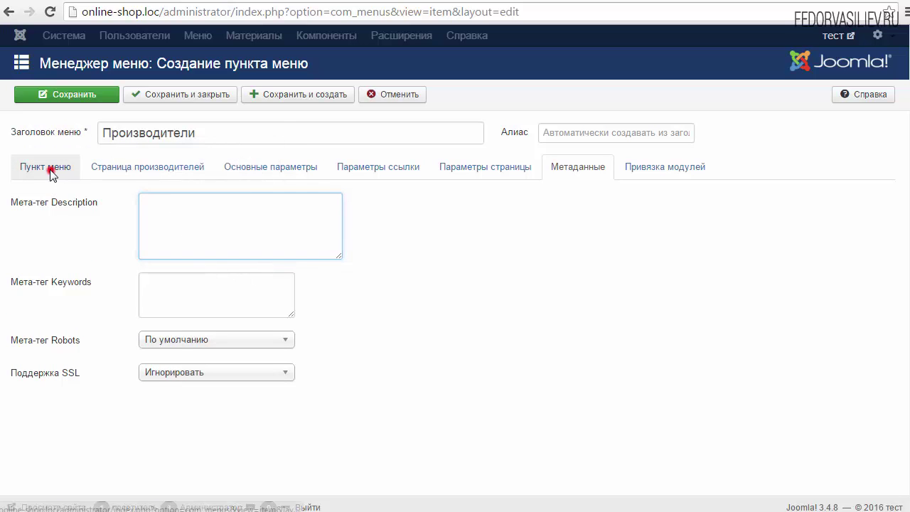
click(62, 97)
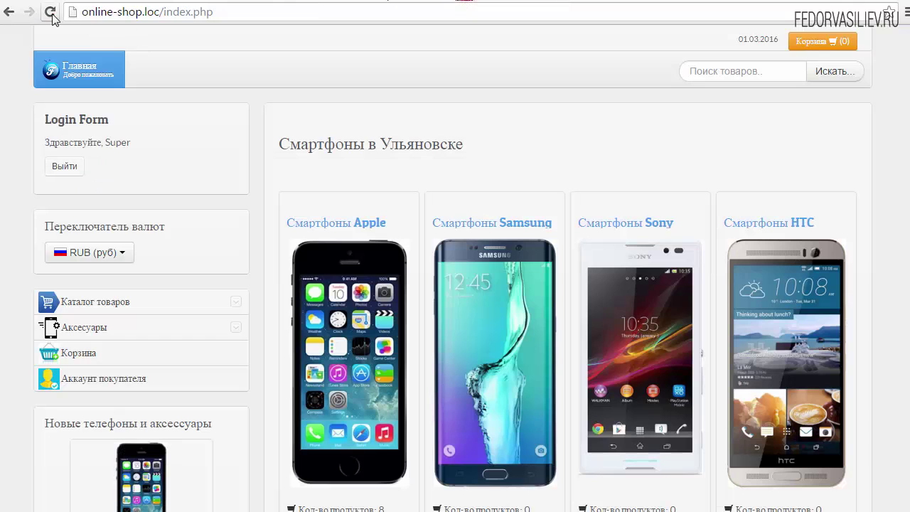
click(51, 13)
click(176, 79)
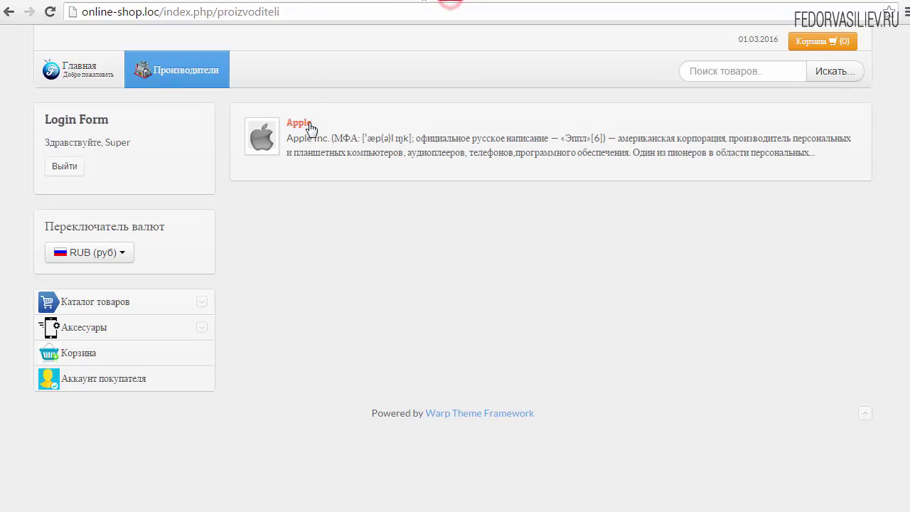
click(299, 123)
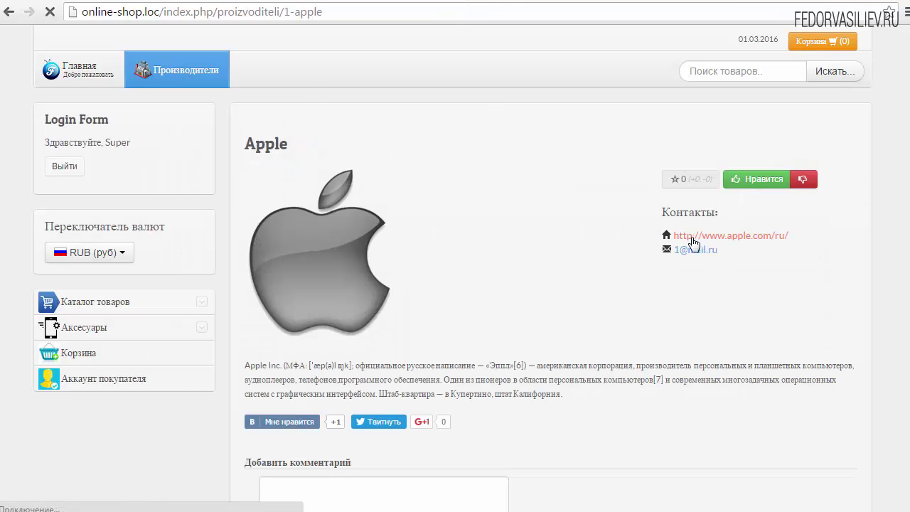
Step: Close the «Производители» item and start a new Main Menu item of the JOOMLAKASSA type «Создать продукт»
scroll(443, 234, down, 3)
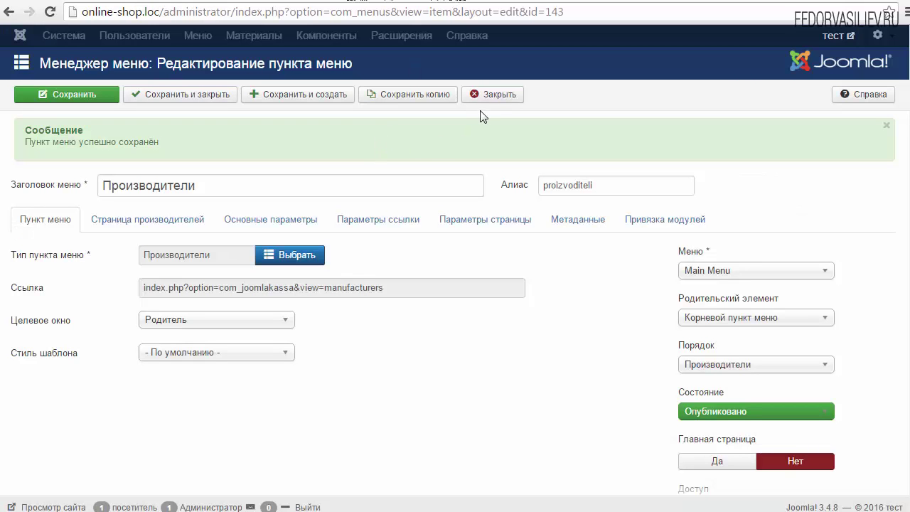
click(486, 95)
click(73, 96)
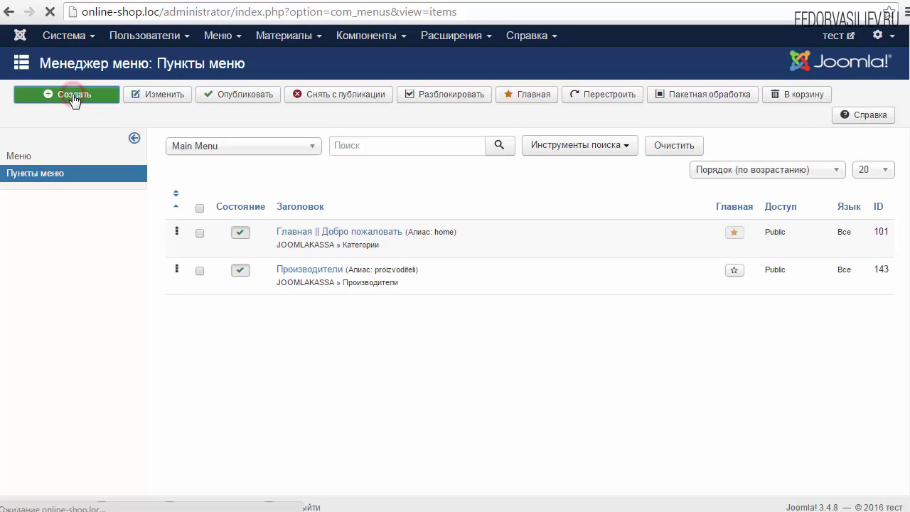
click(292, 204)
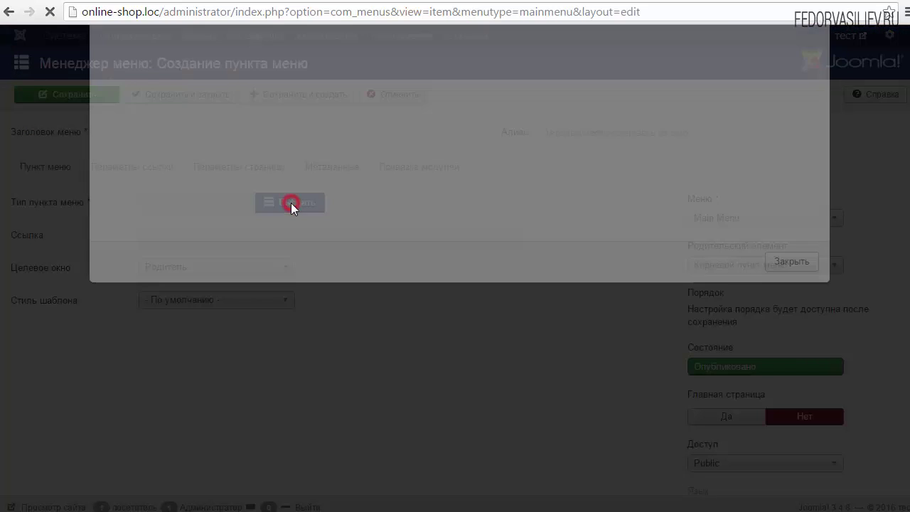
click(127, 134)
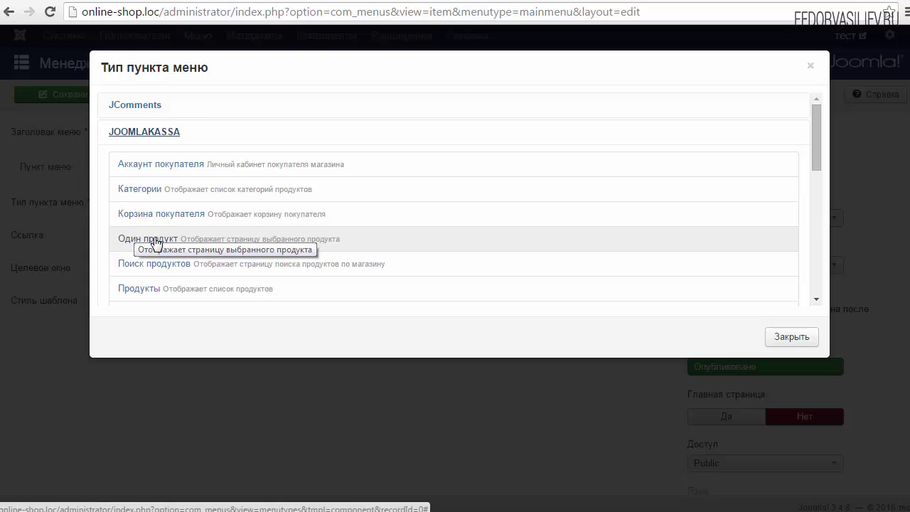
drag(819, 158, 818, 204)
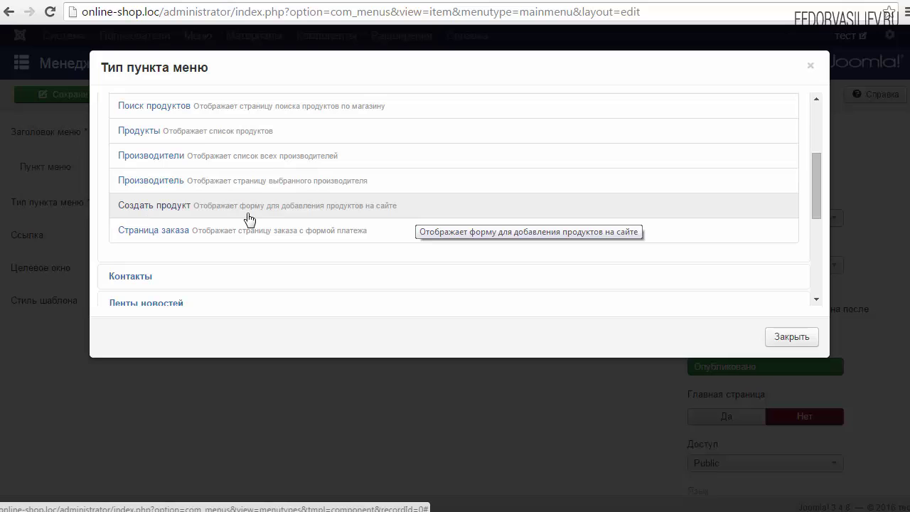
click(171, 208)
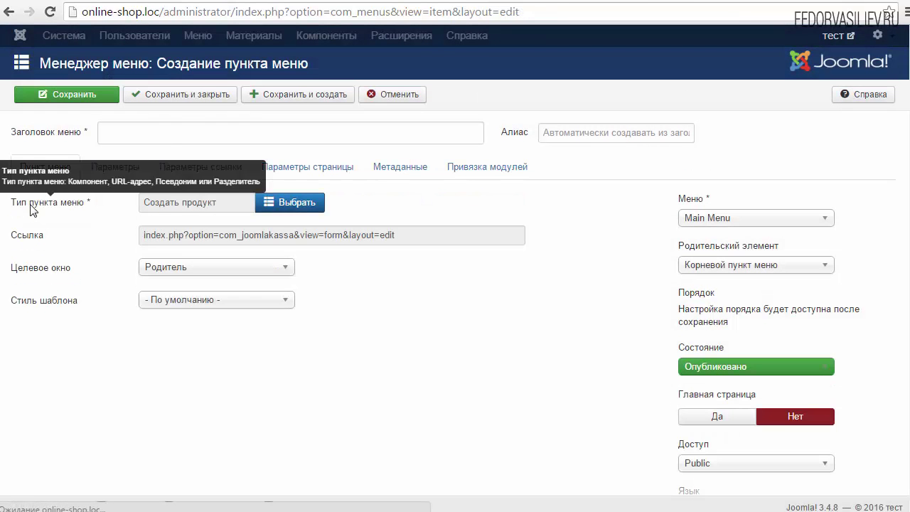
click(159, 130)
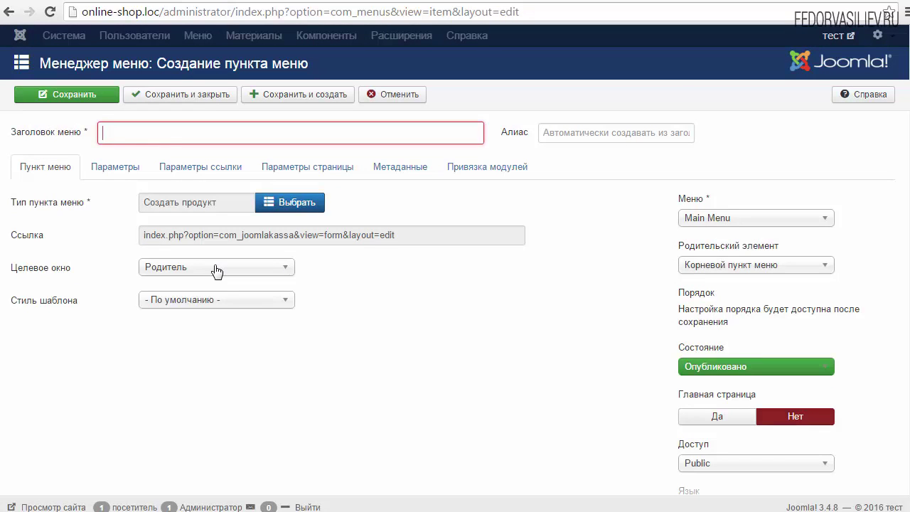
Step: Try the default category switch in the «Создать продукт» item's parameters, set it back to «Нет» and look through the available categories
click(108, 169)
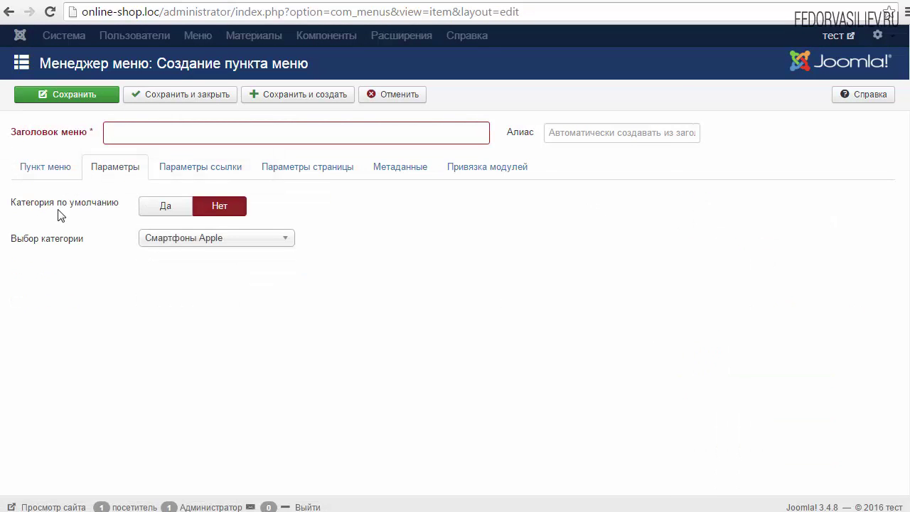
click(178, 205)
click(215, 241)
click(215, 242)
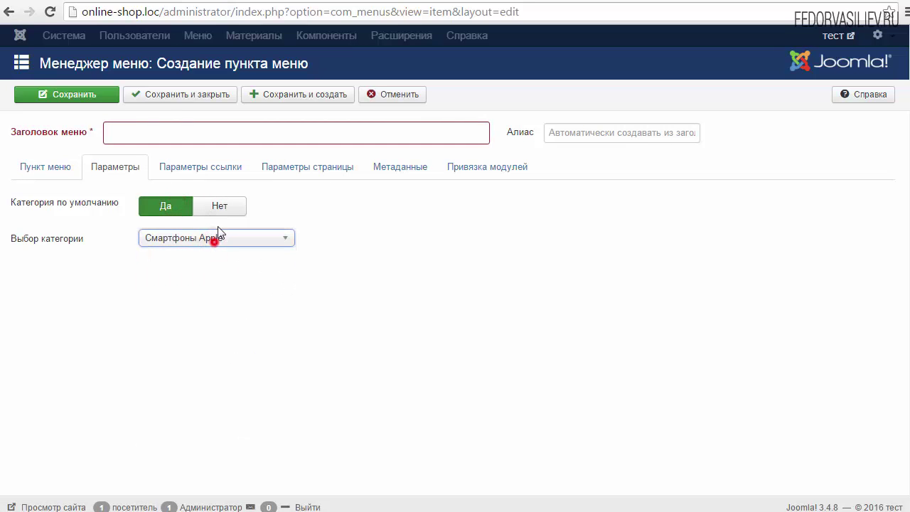
click(219, 205)
click(222, 238)
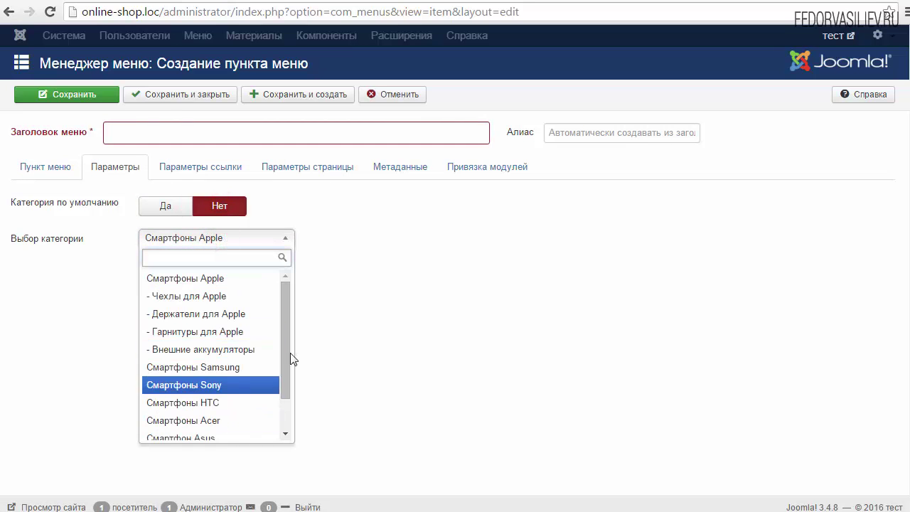
click(375, 310)
Step: Look through the new item's link, page, metadata and module assignment settings, ending at its main settings
click(219, 165)
click(296, 166)
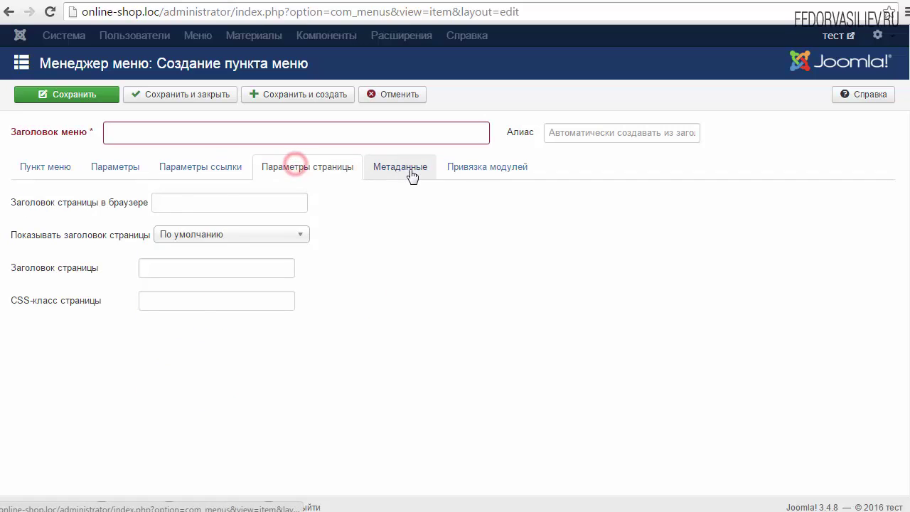
click(411, 167)
click(488, 169)
click(400, 162)
click(203, 168)
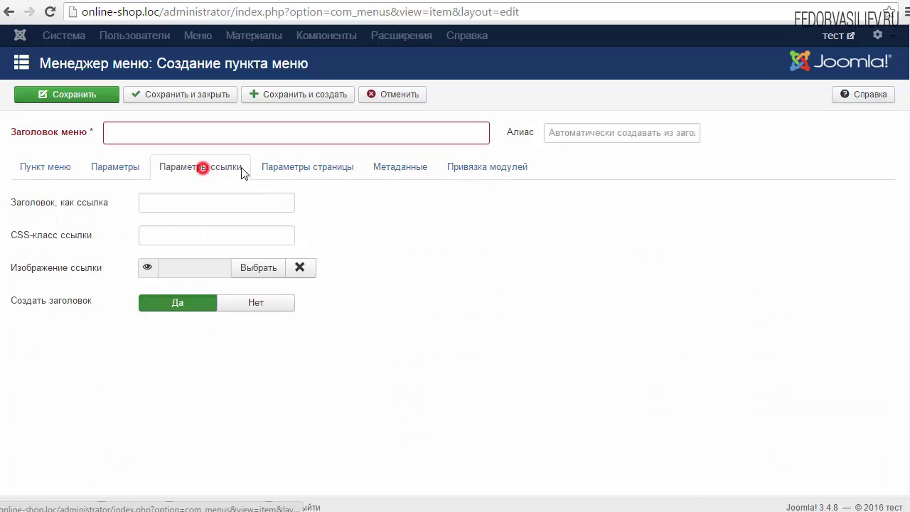
click(39, 167)
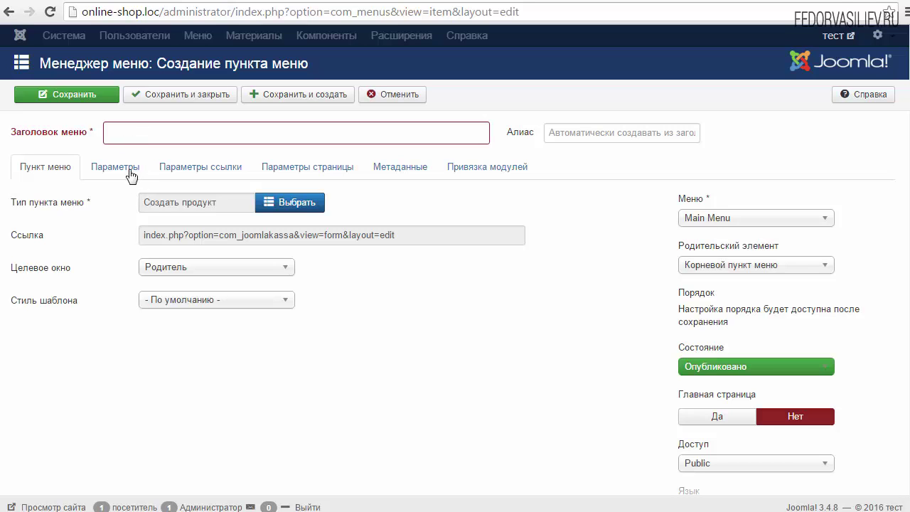
Step: Review the available JOOMLAKASSA menu item types, including «Страница заказа»
click(290, 202)
click(163, 135)
scroll(235, 181, down, 5)
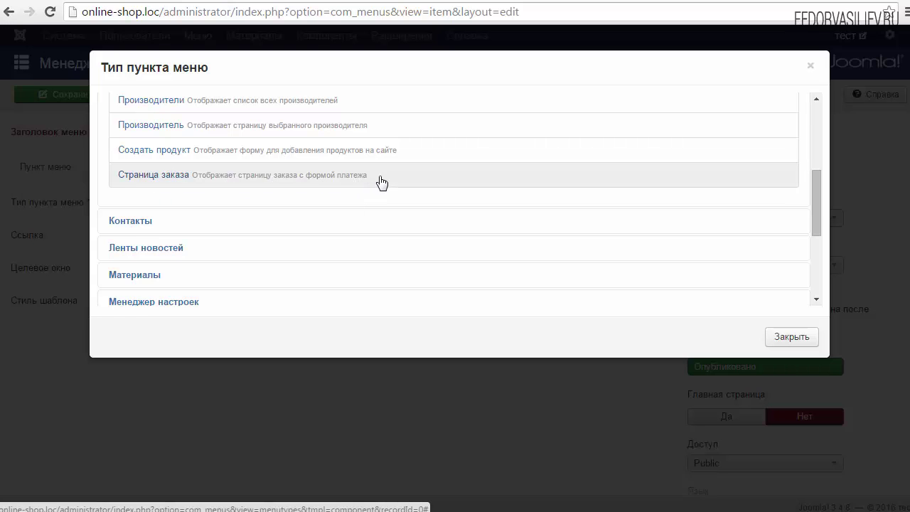
drag(379, 182, 263, 189)
scroll(338, 201, down, 1)
scroll(338, 201, up, 2)
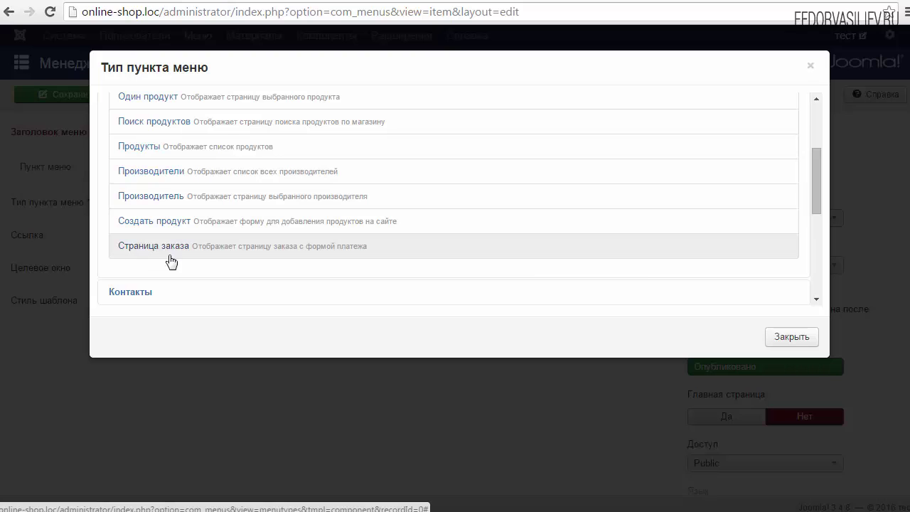
click(120, 247)
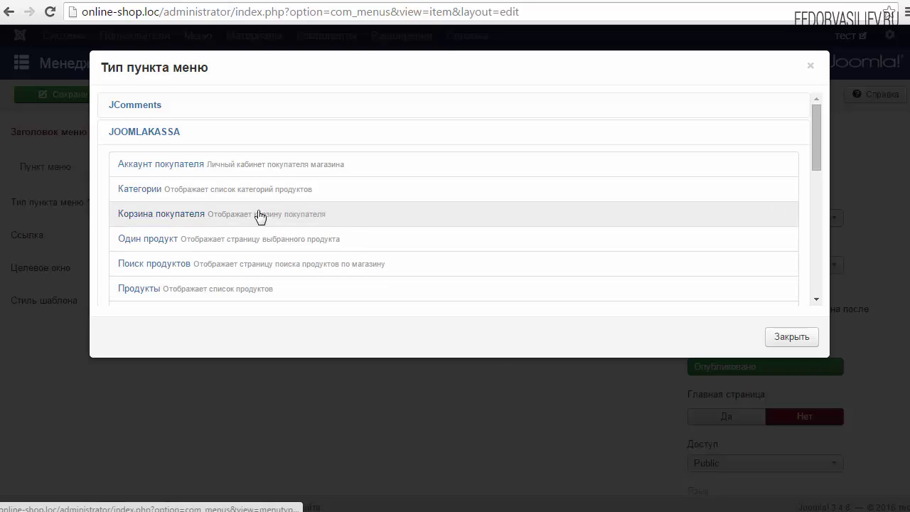
drag(817, 156, 808, 205)
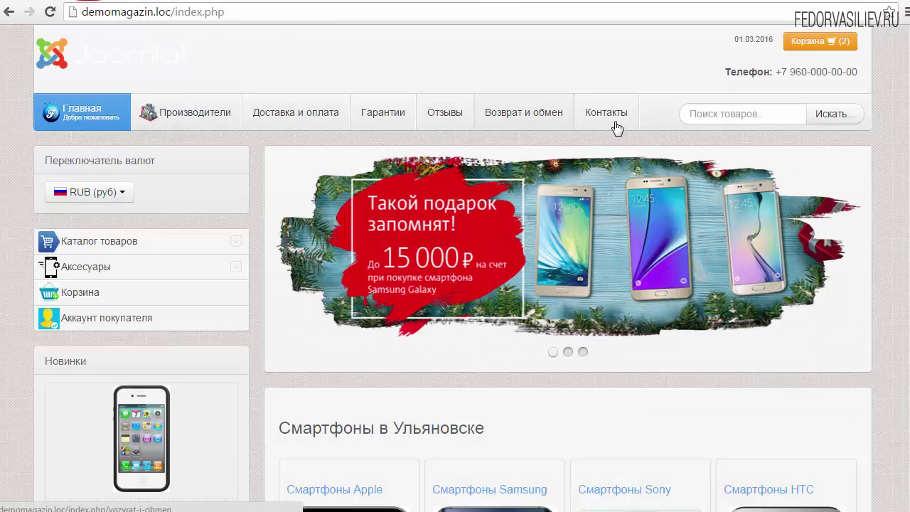
Step: Switch to the demomagazin.loc shop and read through its «Доставка и оплата» page
click(262, 108)
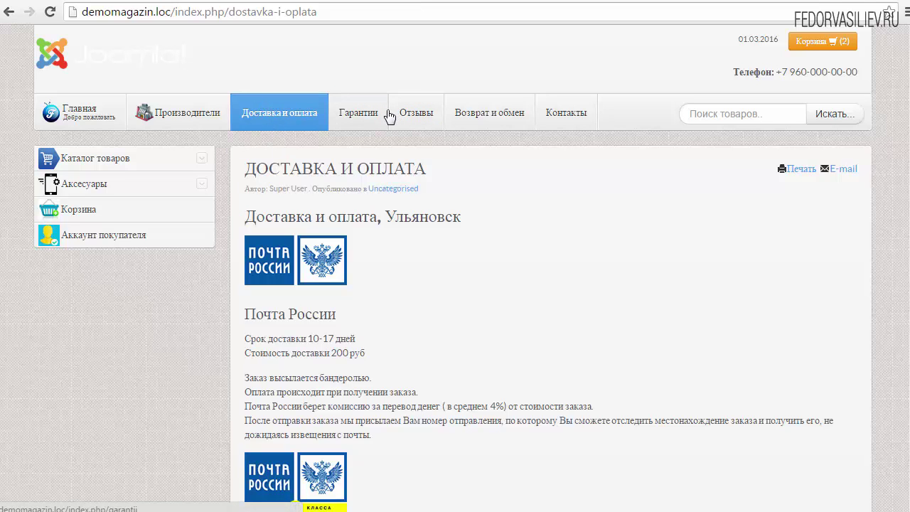
scroll(370, 187, down, 3)
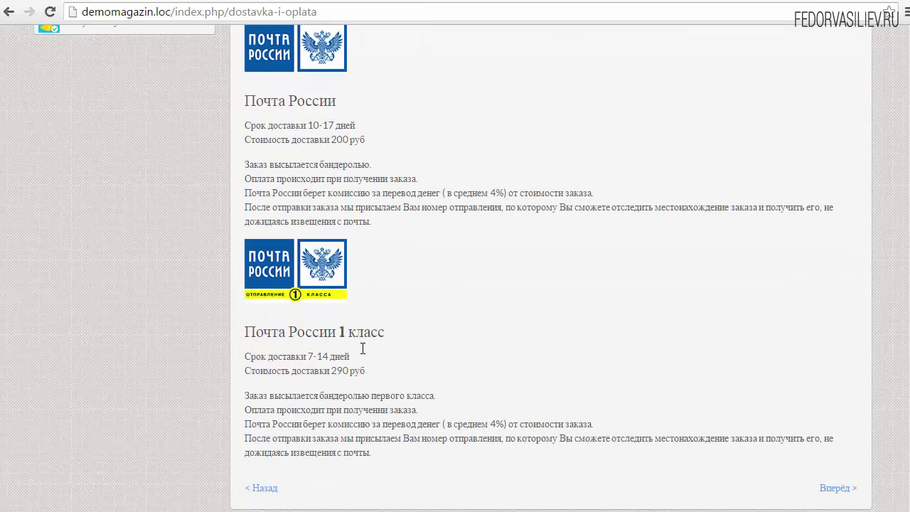
scroll(377, 325, up, 3)
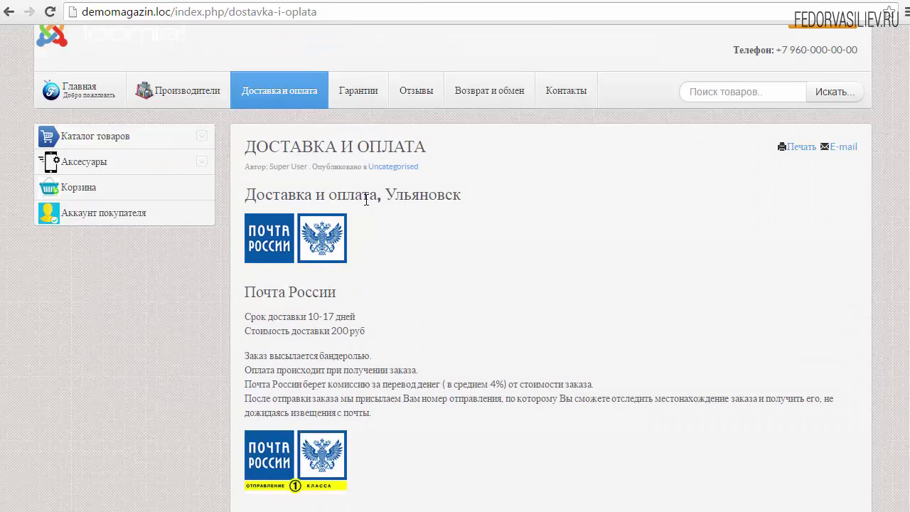
scroll(365, 201, down, 3)
scroll(455, 264, up, 2)
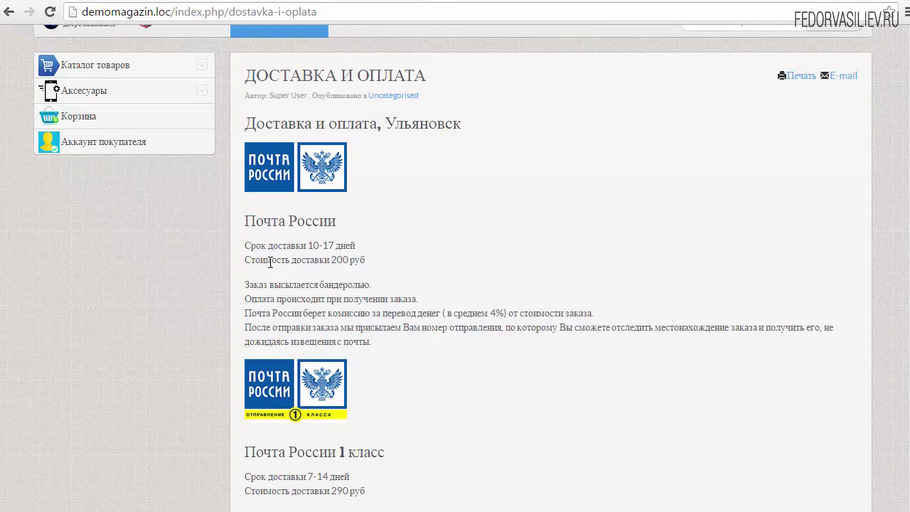
scroll(270, 262, up, 1)
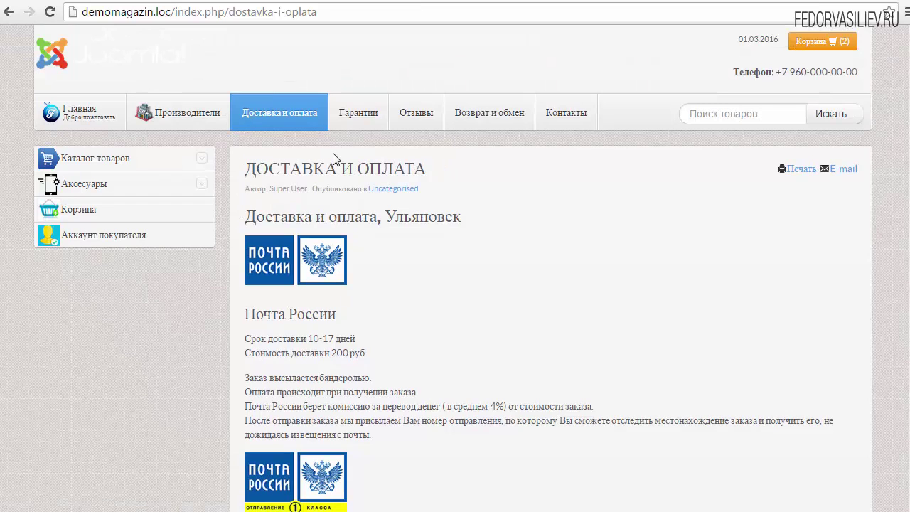
Step: Browse the demo shop's «Гарантии», «Возврат и обмен» and «Контакты» pages and return to «Доставка и оплата»
click(349, 117)
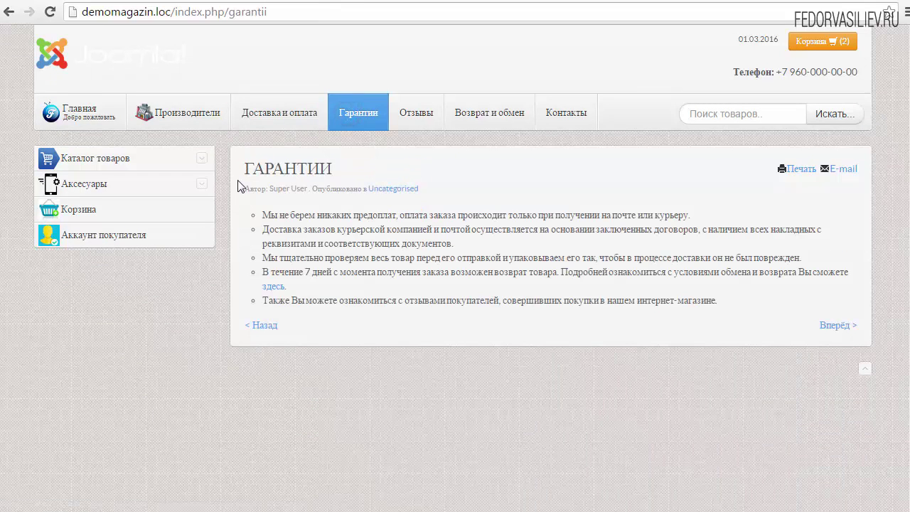
click(409, 112)
click(458, 122)
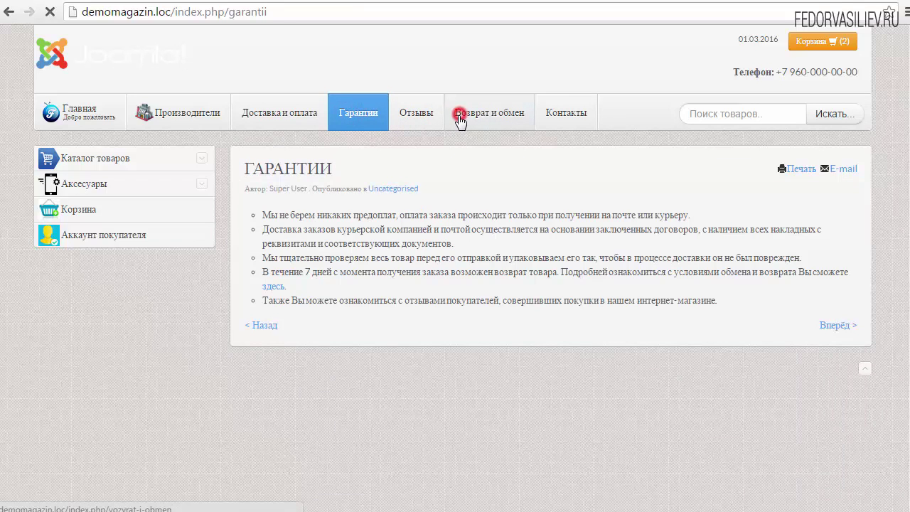
click(562, 115)
scroll(477, 195, down, 2)
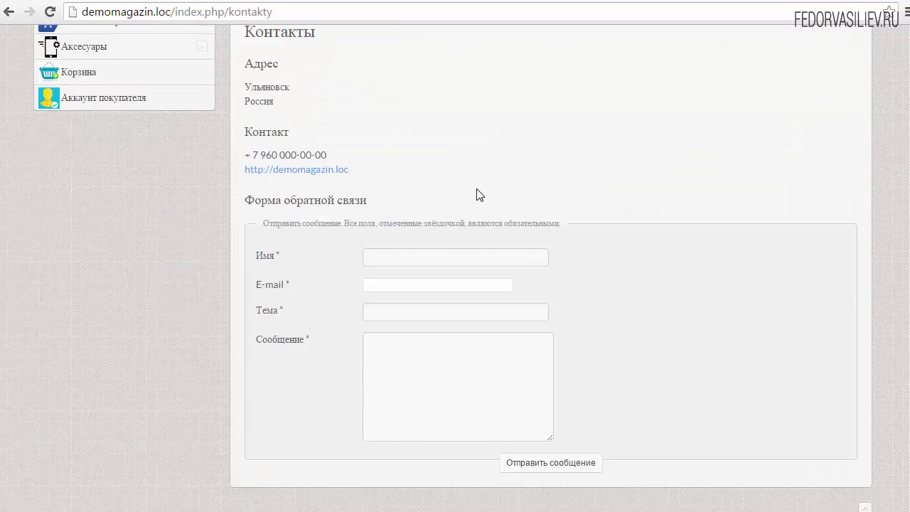
scroll(477, 195, up, 2)
click(264, 121)
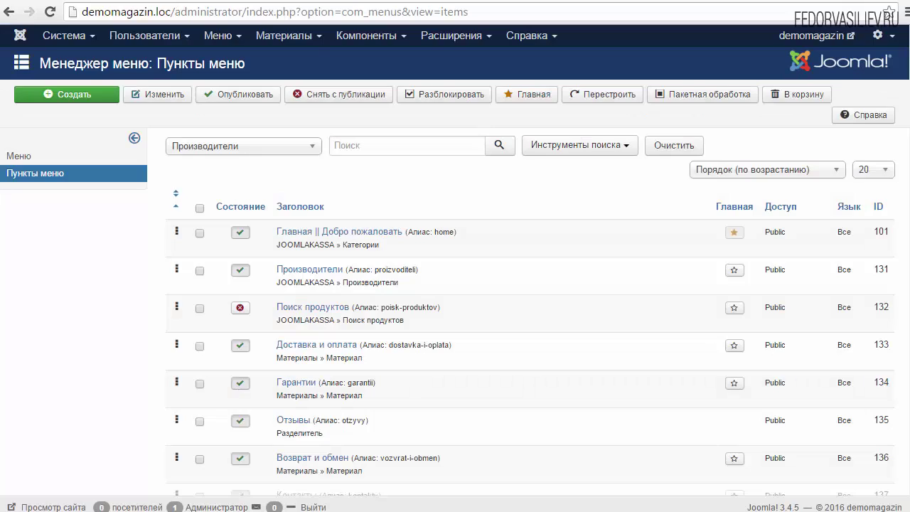
Step: Examine the demo shop's article categories and its articles list, comparing them with the «Гарантии» and «Доставка и оплата» pages
click(290, 37)
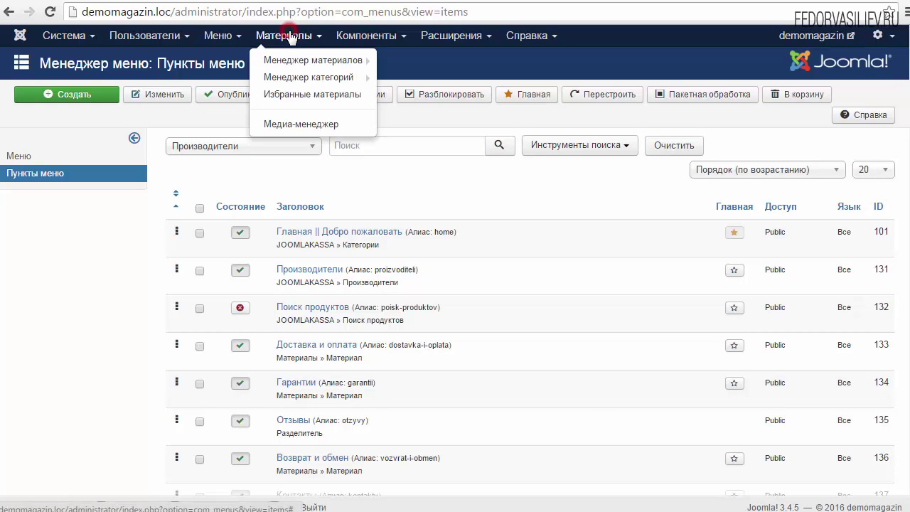
click(295, 80)
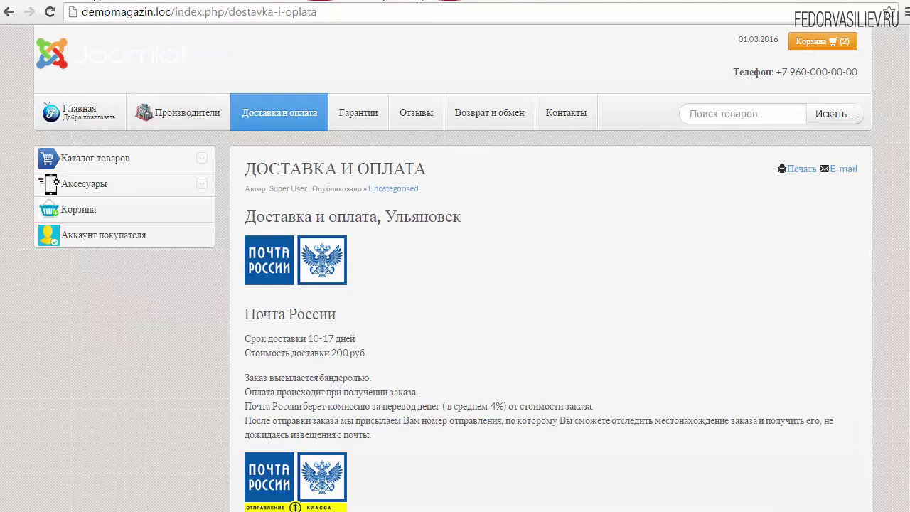
click(352, 112)
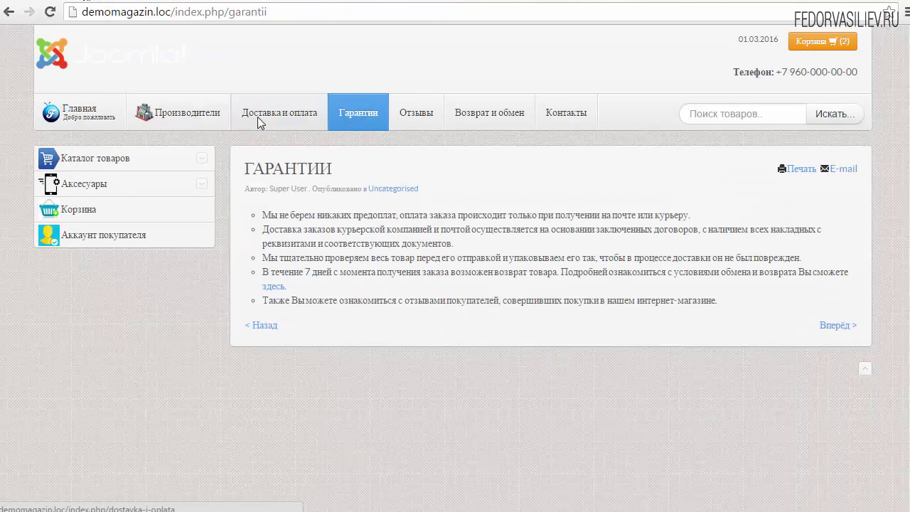
click(282, 119)
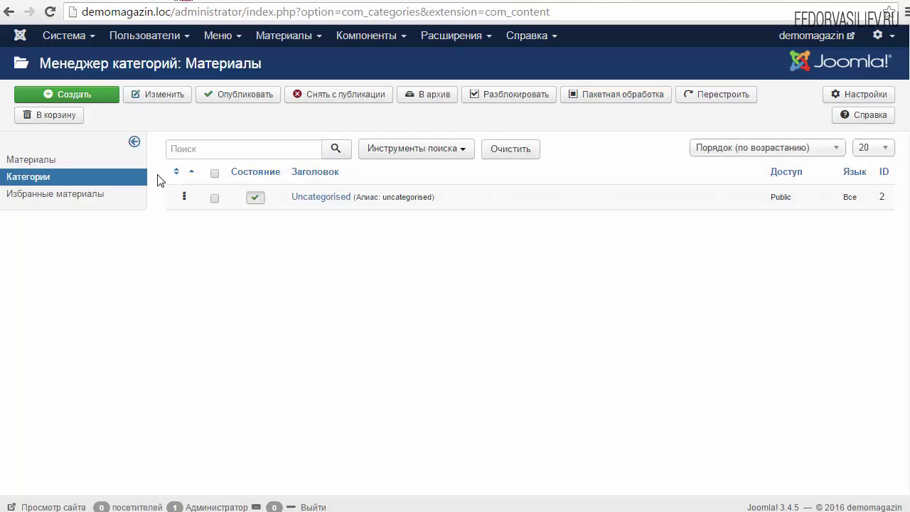
drag(283, 194, 350, 203)
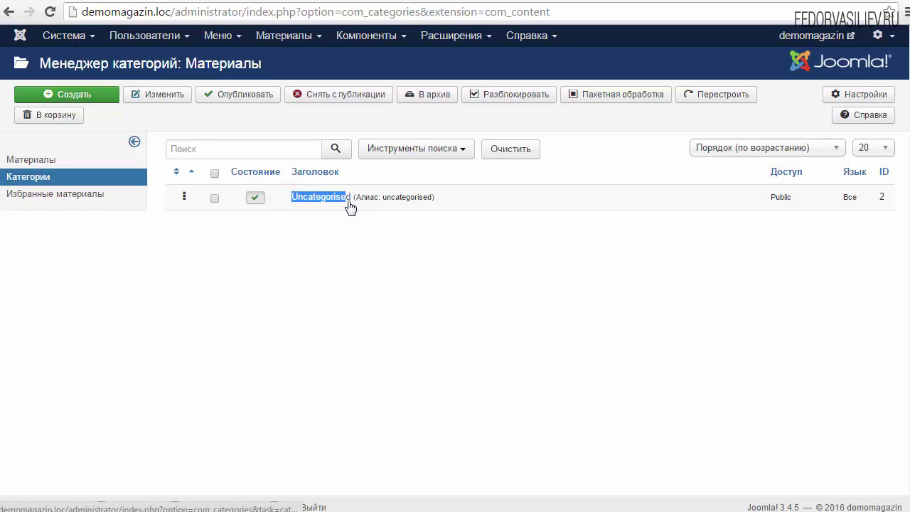
click(347, 226)
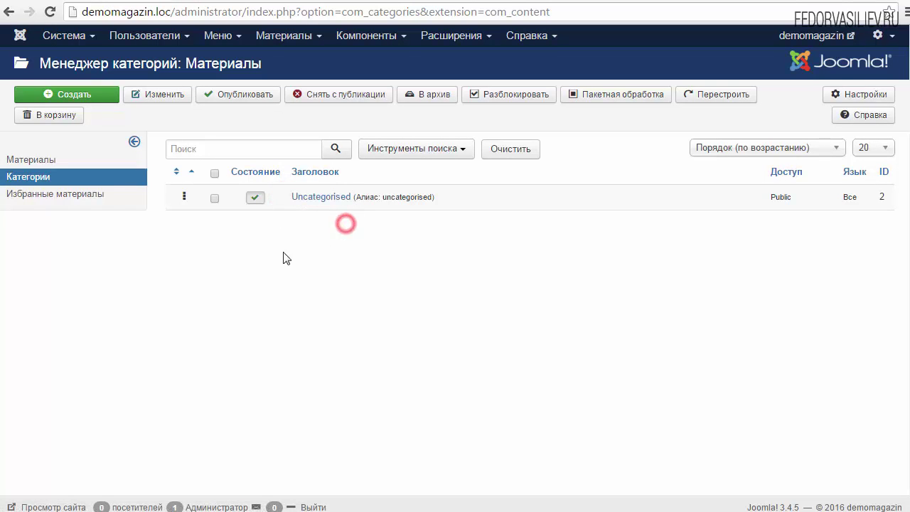
click(39, 160)
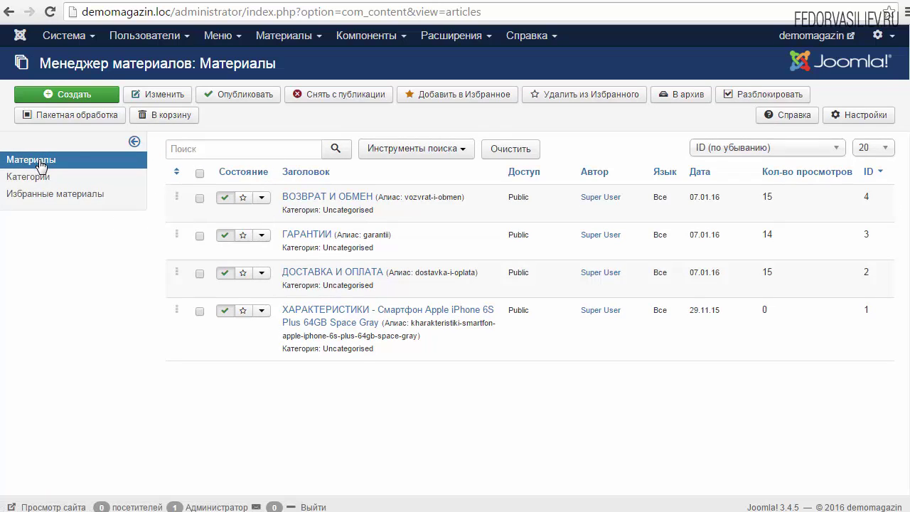
Step: Create a new article titled «ДОСТАВКА И ОПЛАТА» in the Uncategorised category
click(67, 94)
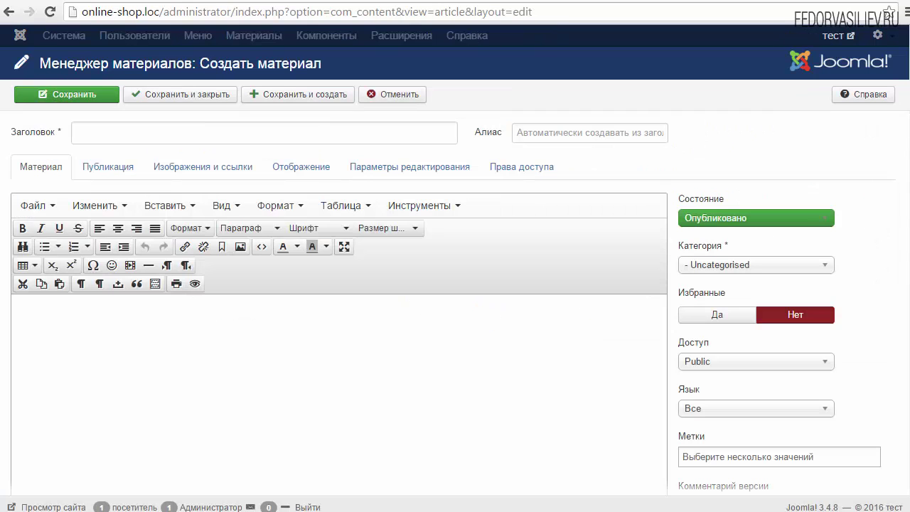
right_click(76, 132)
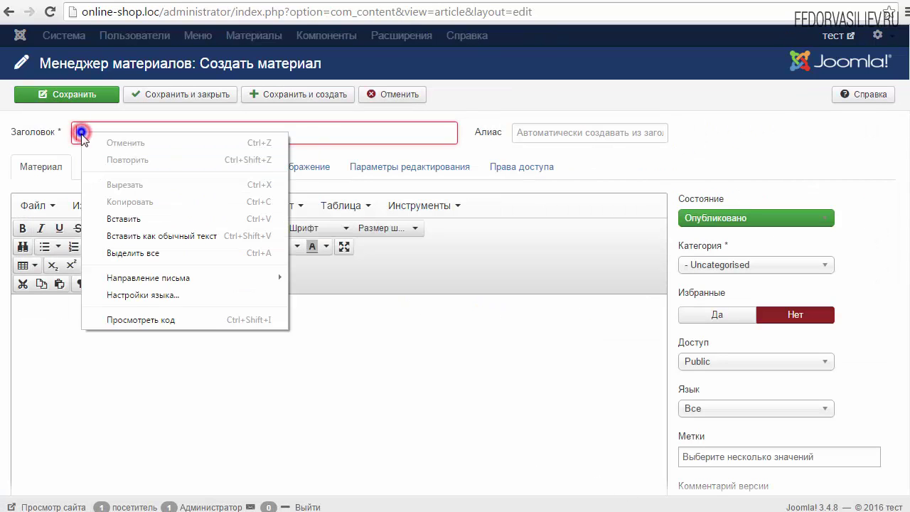
click(122, 208)
click(745, 430)
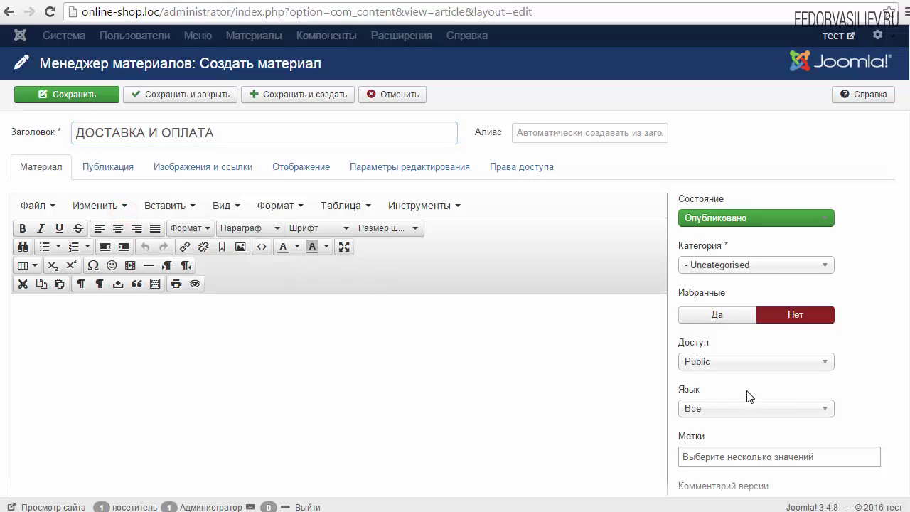
click(698, 264)
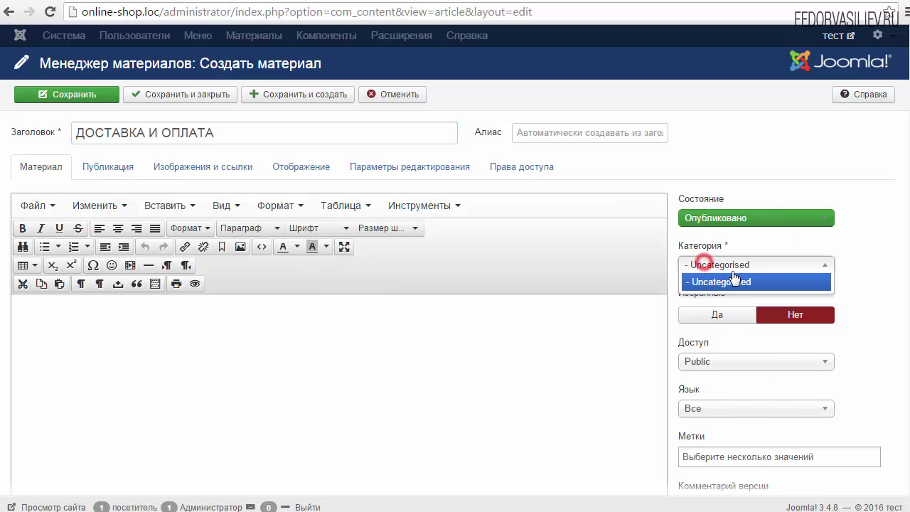
click(832, 276)
Step: Look over the new article's text editor and its publishing, access, language and tag settings
scroll(905, 249, down, 2)
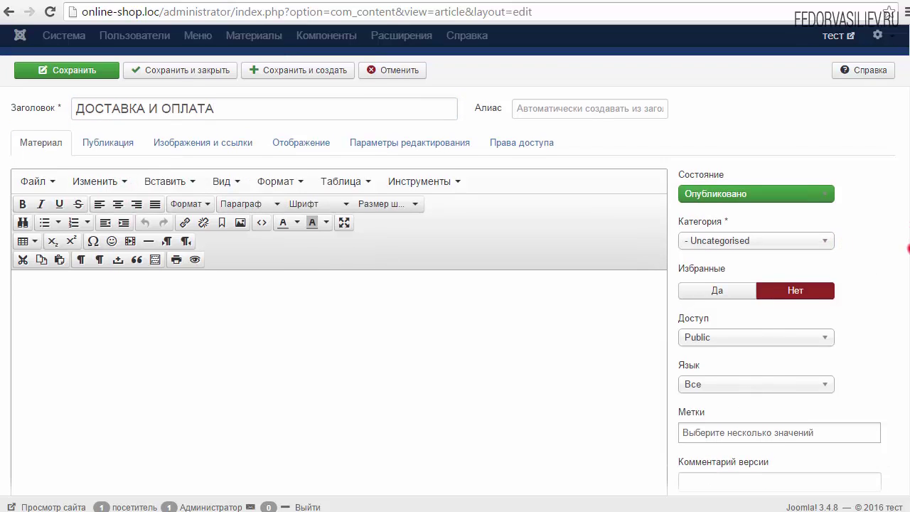
scroll(905, 248, up, 2)
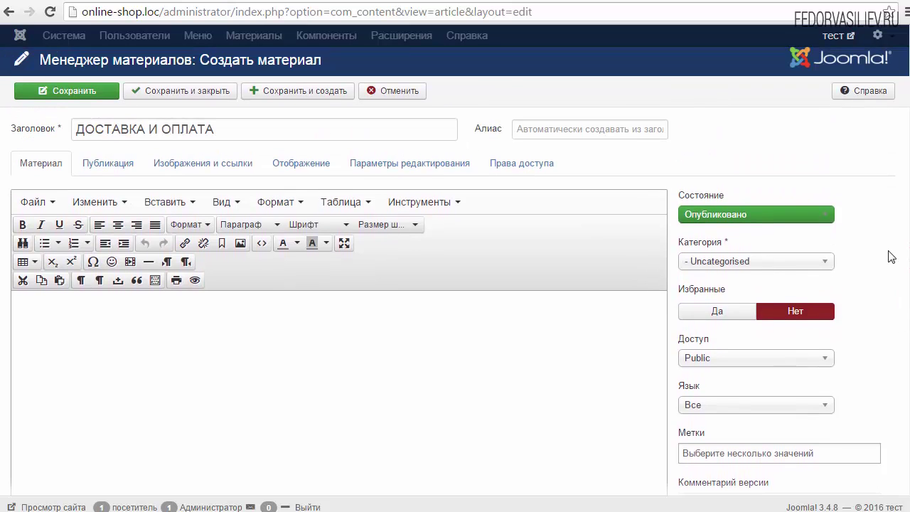
scroll(904, 249, down, 1)
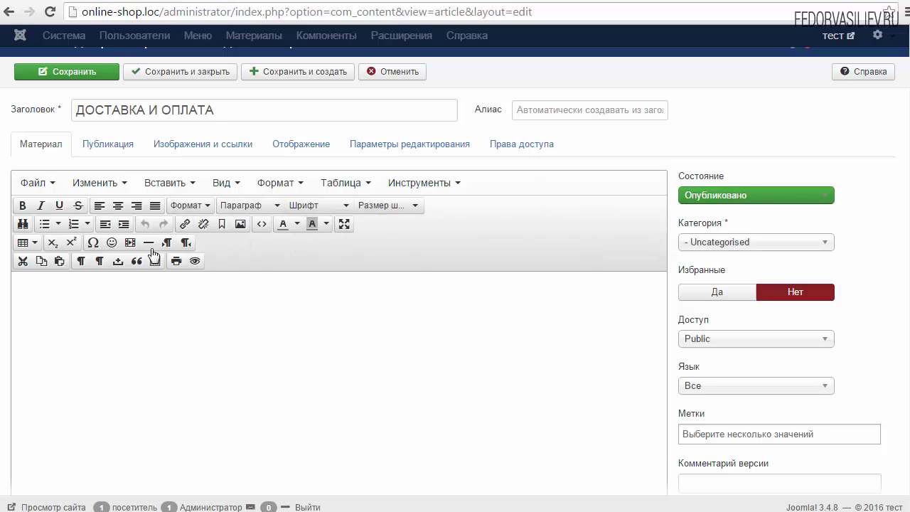
scroll(908, 177, down, 2)
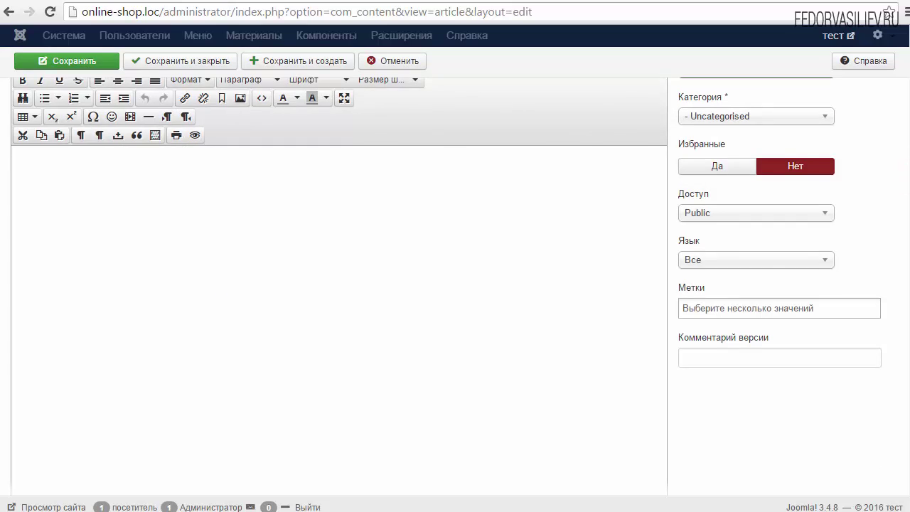
scroll(903, 305, down, 1)
scroll(903, 270, up, 3)
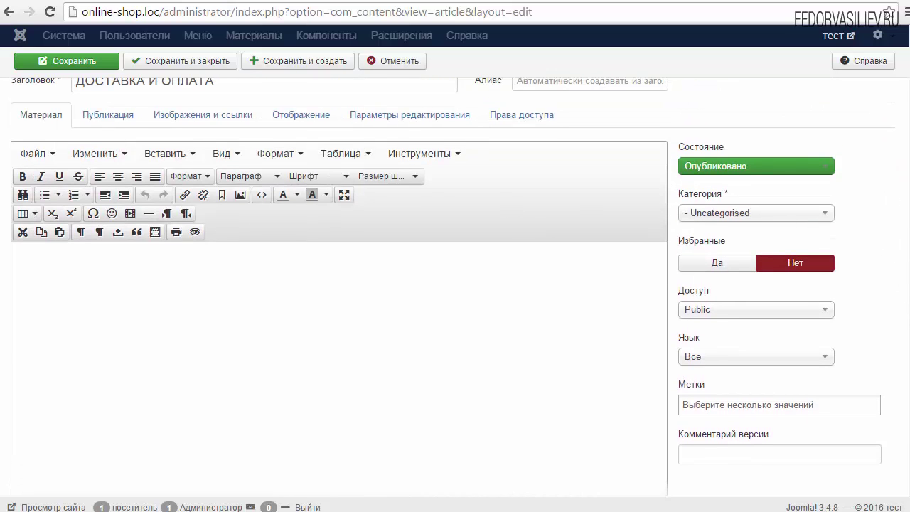
scroll(908, 259, up, 1)
scroll(908, 259, down, 1)
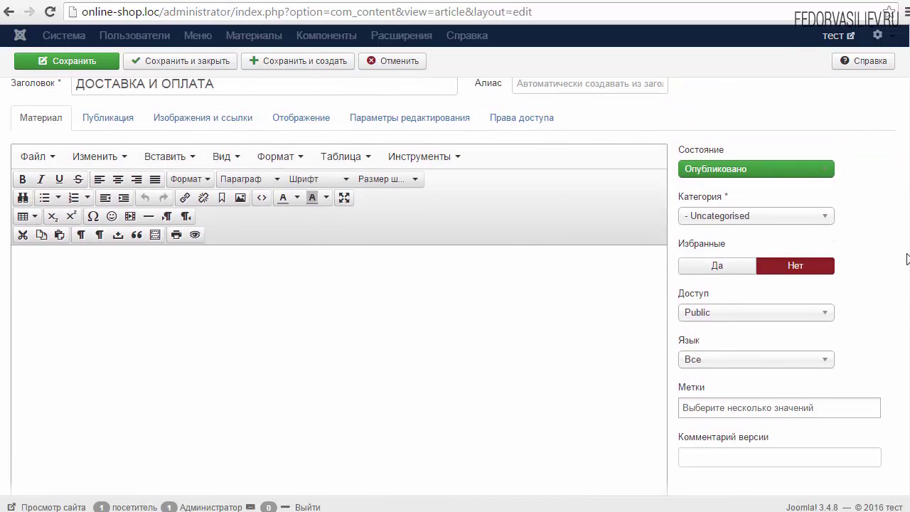
scroll(907, 258, down, 1)
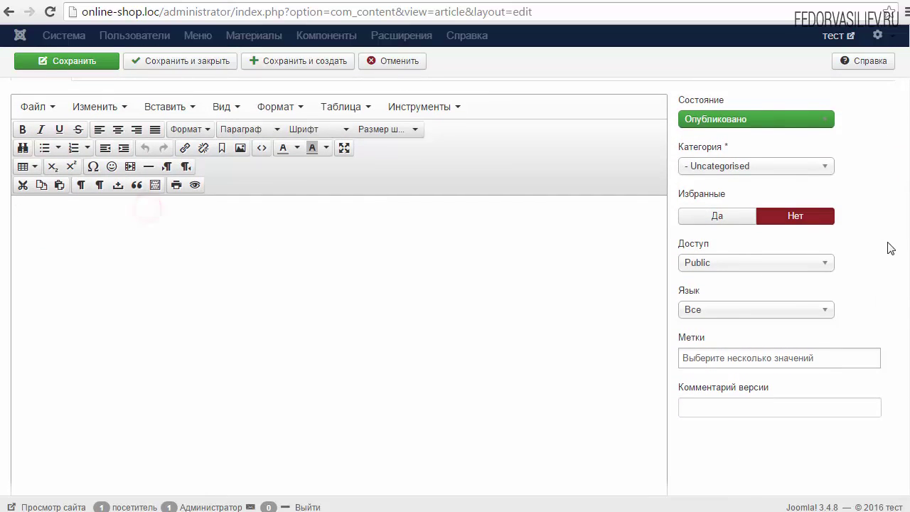
scroll(907, 250, down, 1)
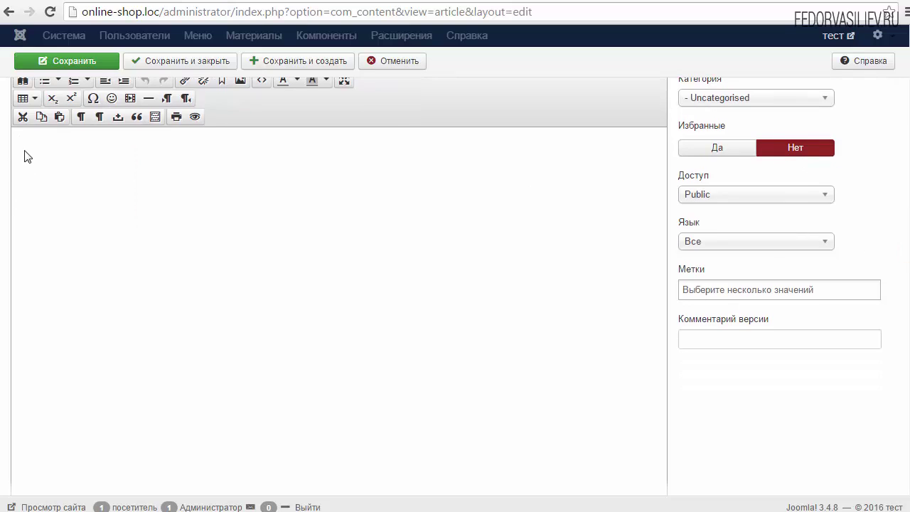
scroll(903, 263, up, 2)
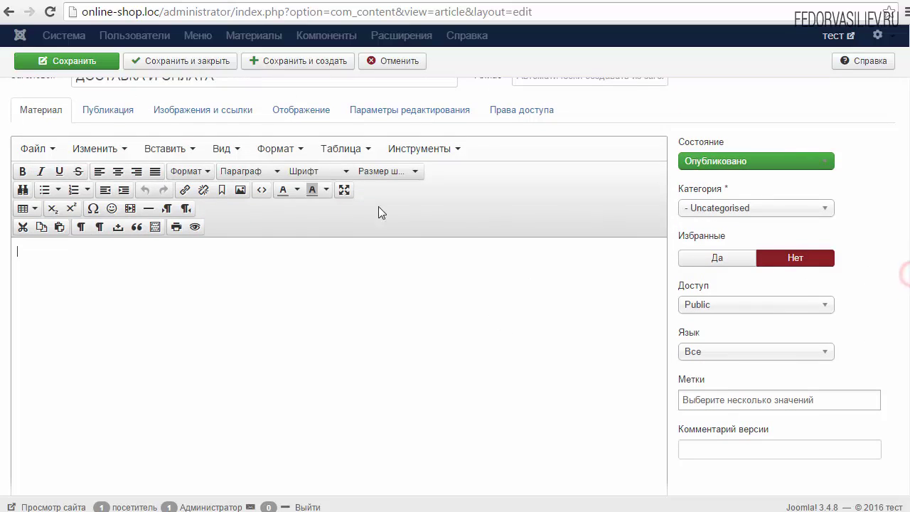
scroll(903, 224, up, 1)
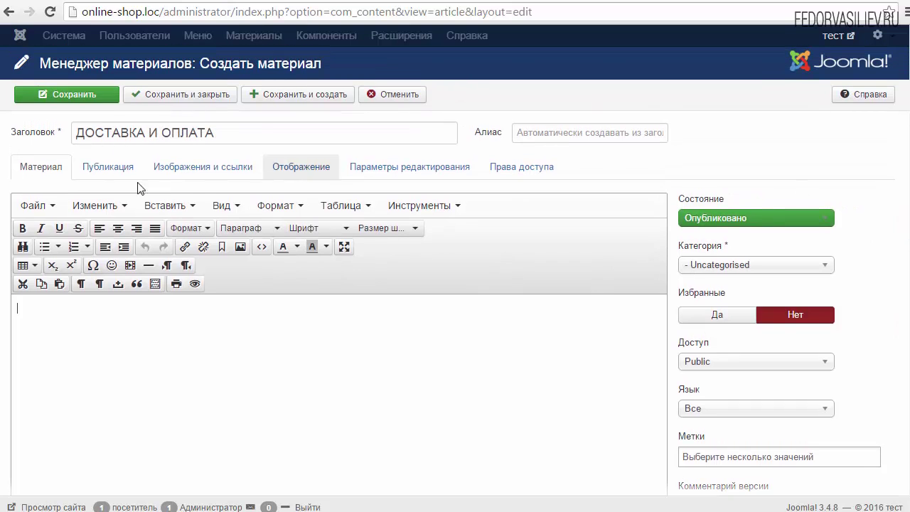
Step: Paste the copied HTML of the «Доставка и оплата, Ульяновск» page, with both Почта России sections, into the article's source code
scroll(908, 282, down, 1)
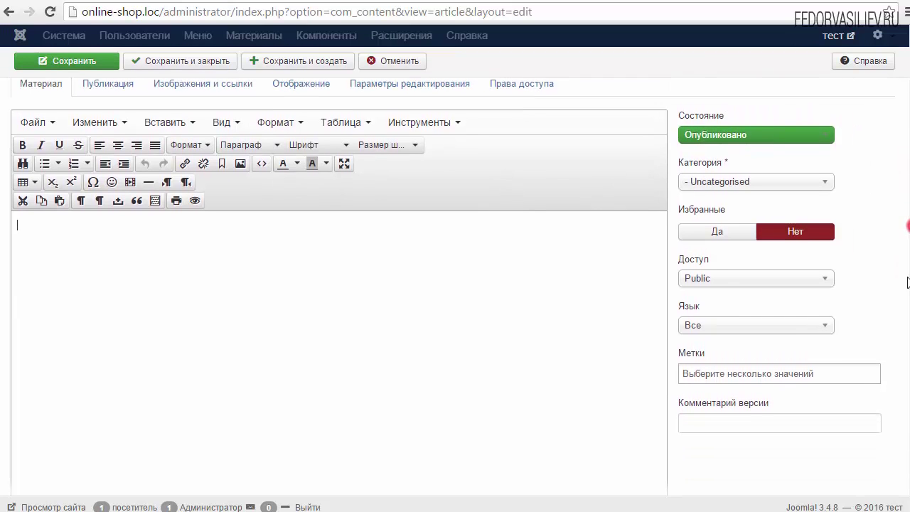
scroll(907, 282, down, 1)
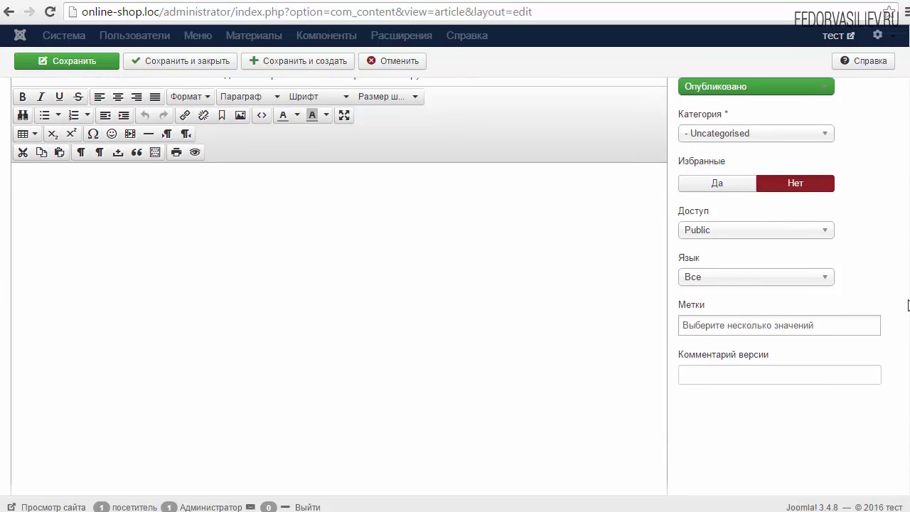
click(261, 118)
right_click(464, 138)
click(504, 225)
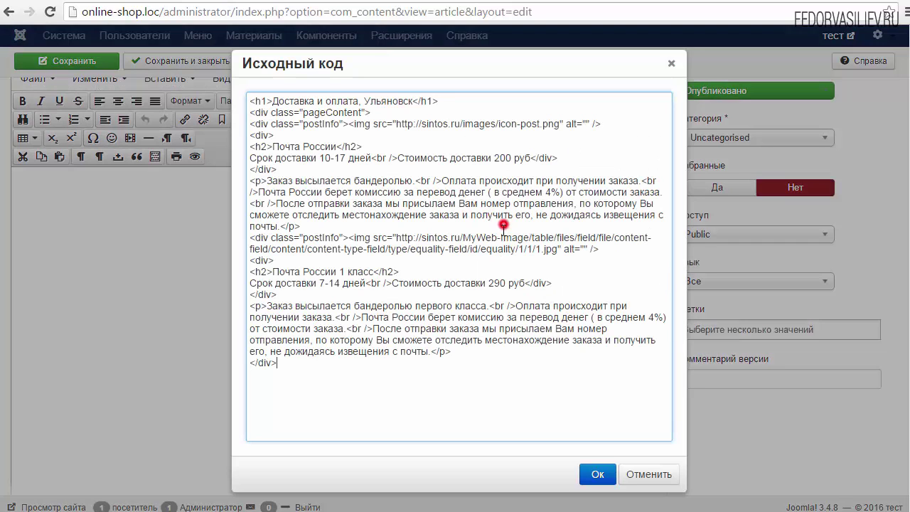
click(597, 471)
Step: Review the article's delivery text and images, and save and close the article
scroll(527, 369, down, 2)
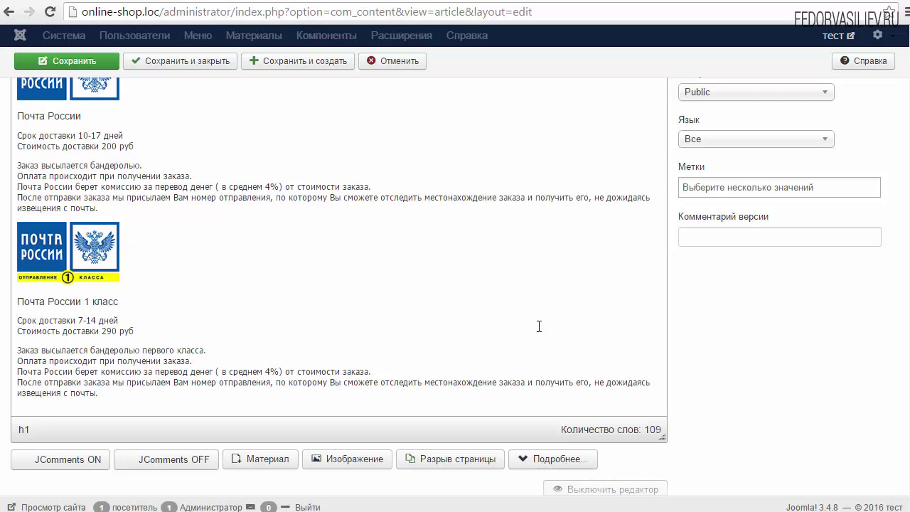
scroll(387, 307, up, 2)
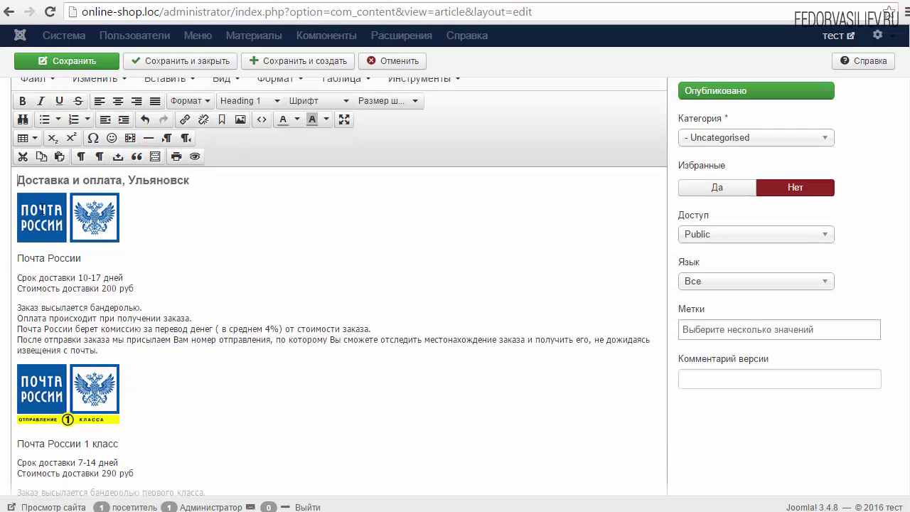
scroll(266, 267, down, 2)
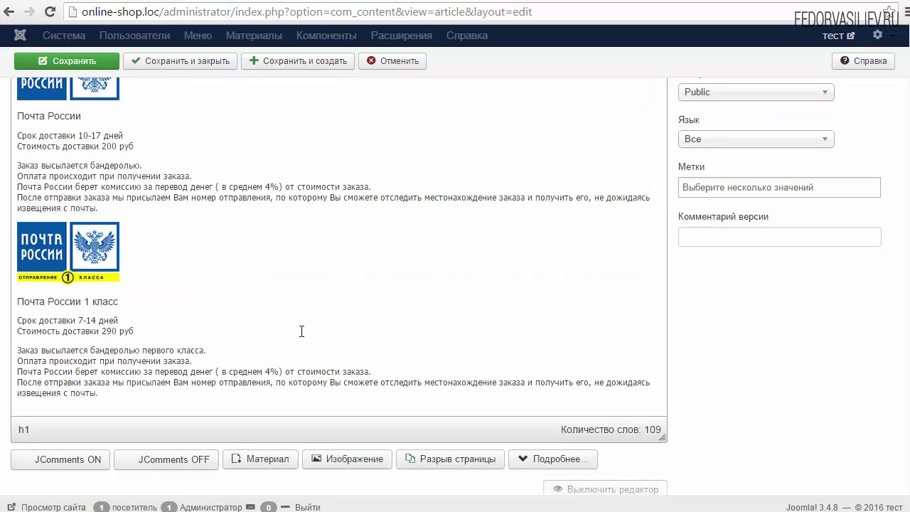
scroll(292, 327, up, 2)
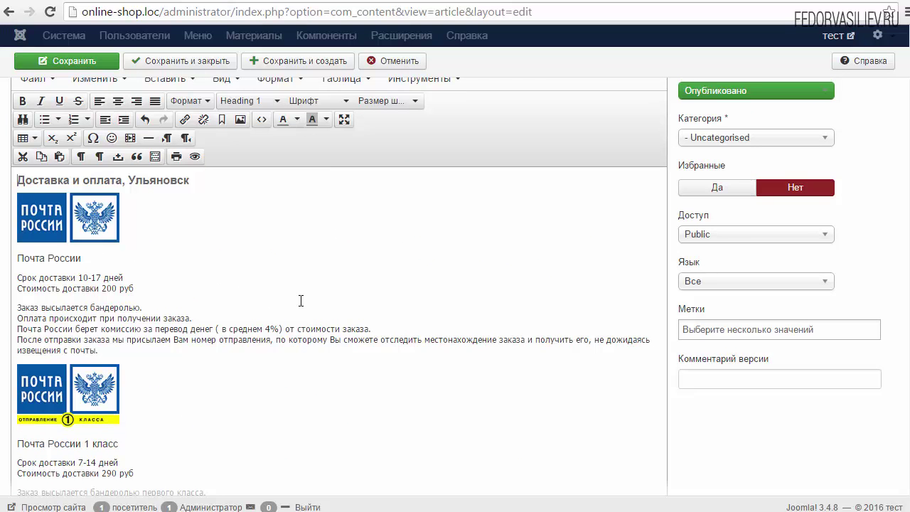
scroll(374, 309, up, 1)
scroll(375, 306, up, 1)
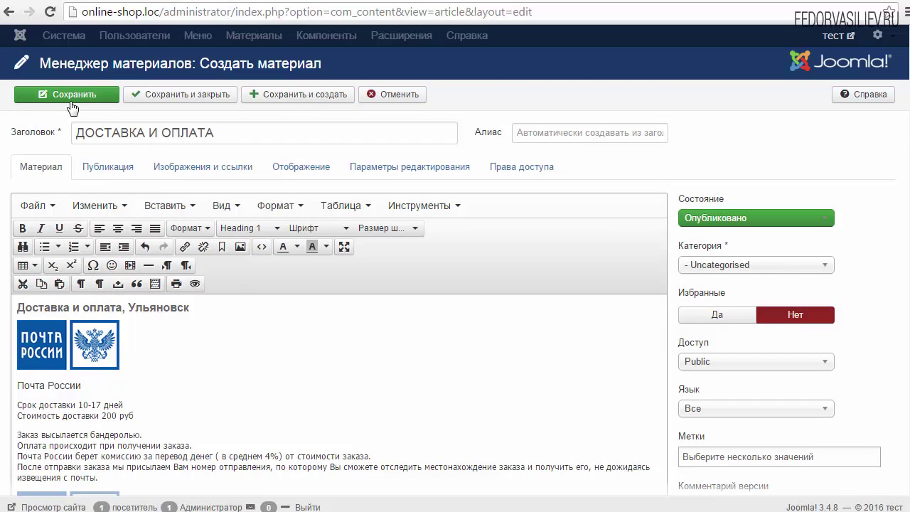
click(149, 95)
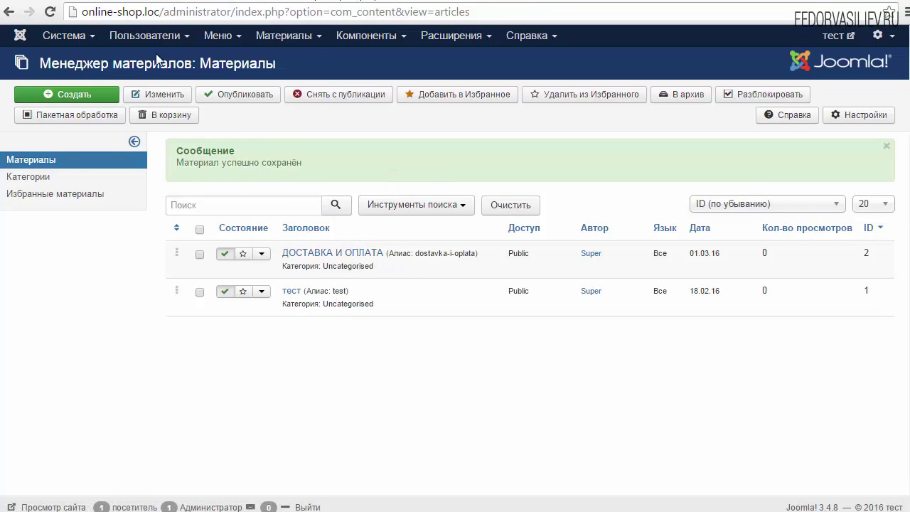
Step: Start a new item in the Main Menu and title it «Доставка и оплата»
click(218, 39)
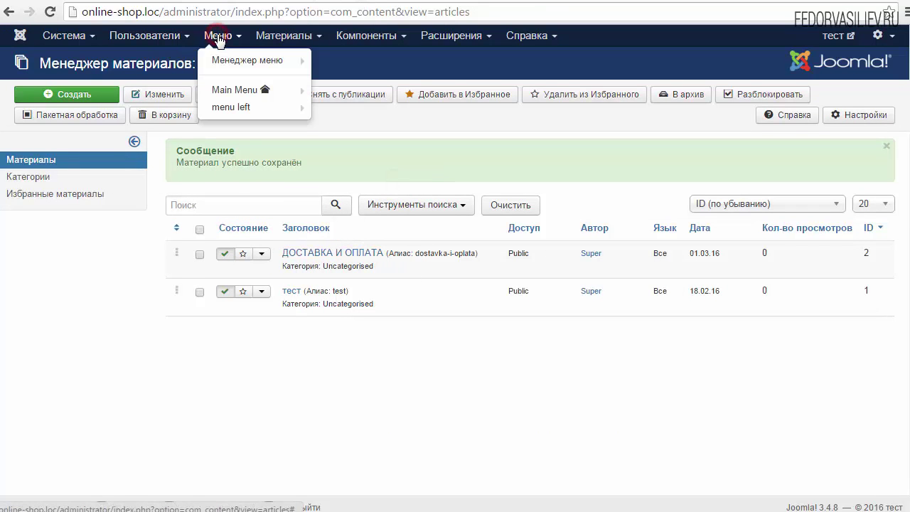
click(227, 90)
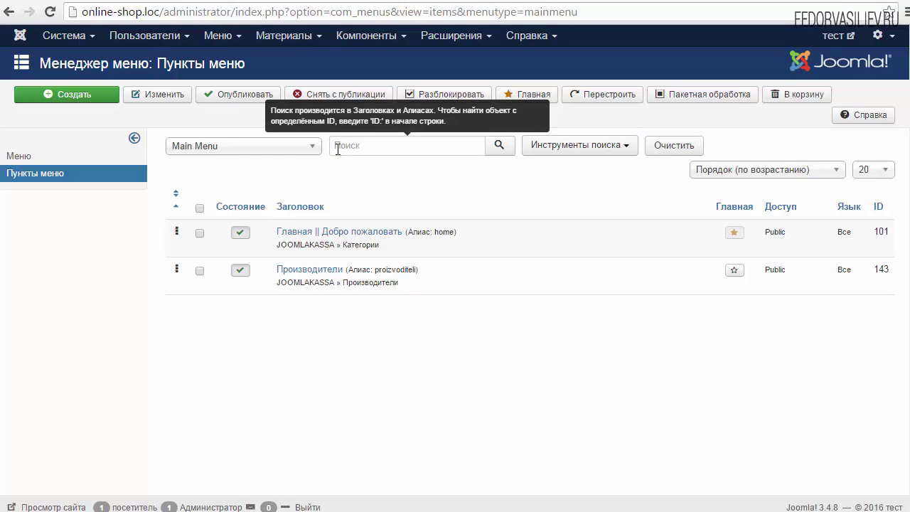
click(89, 94)
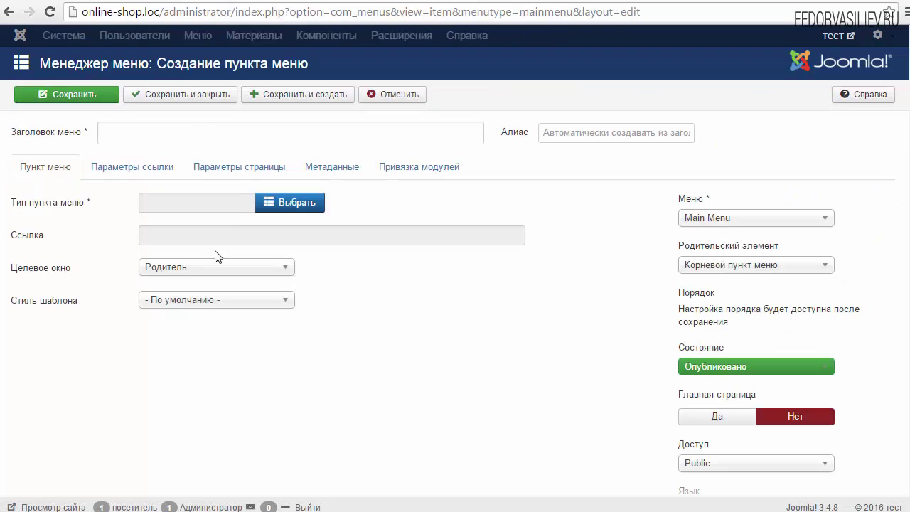
click(149, 131)
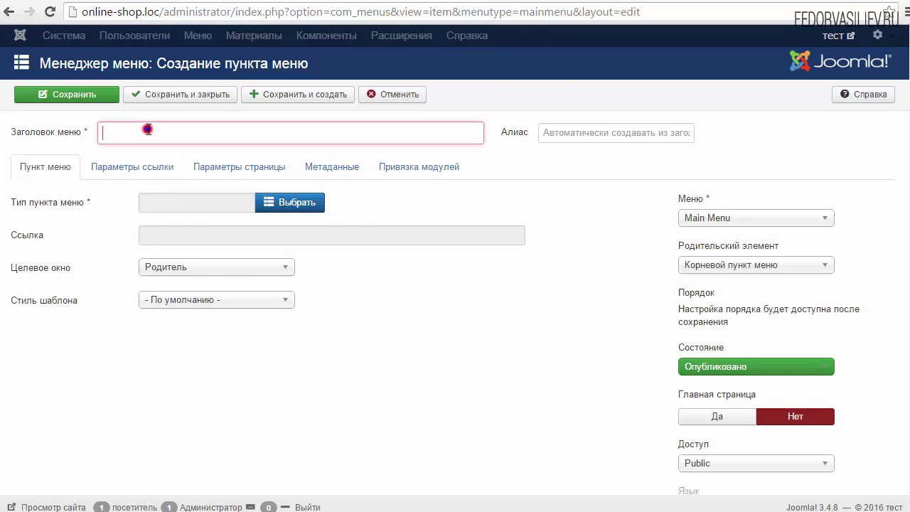
right_click(148, 131)
click(191, 222)
click(385, 202)
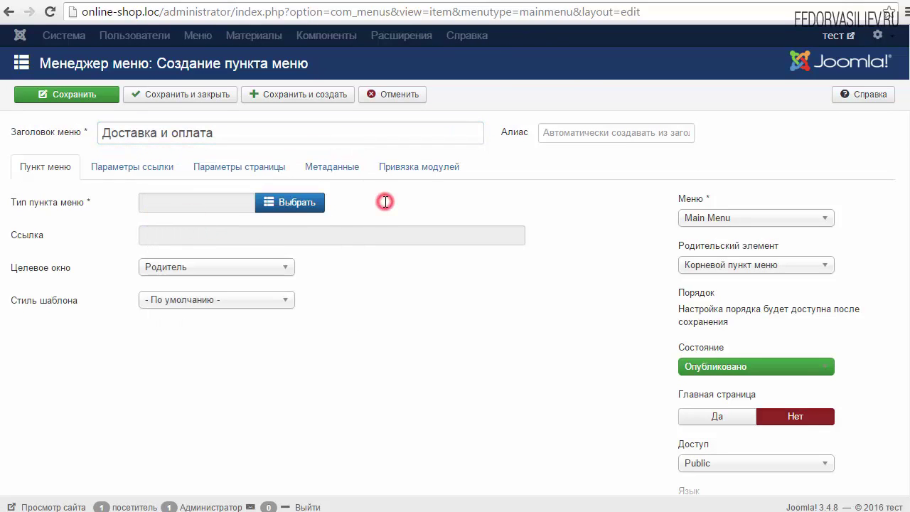
Step: Set the menu item type to the single «Материал» type and select the article «ДОСТАВКА И ОПЛАТА»
click(274, 202)
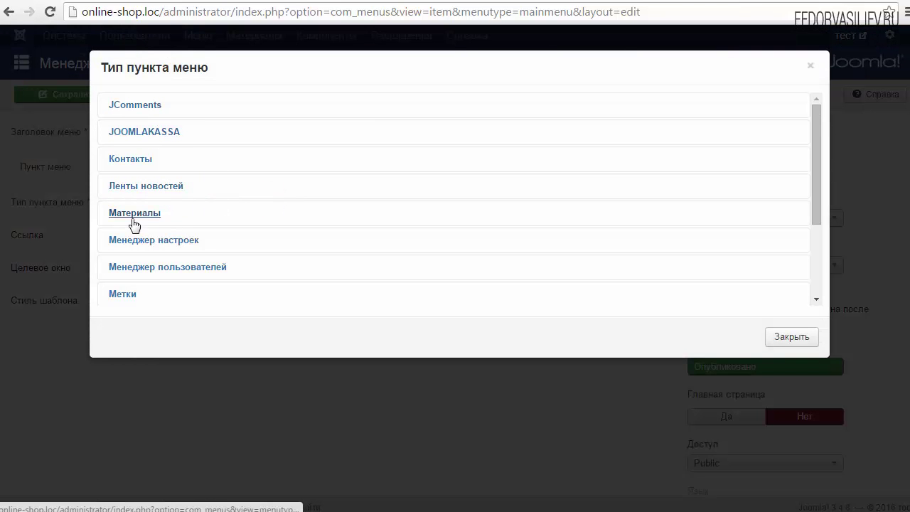
click(135, 214)
scroll(264, 163, down, 3)
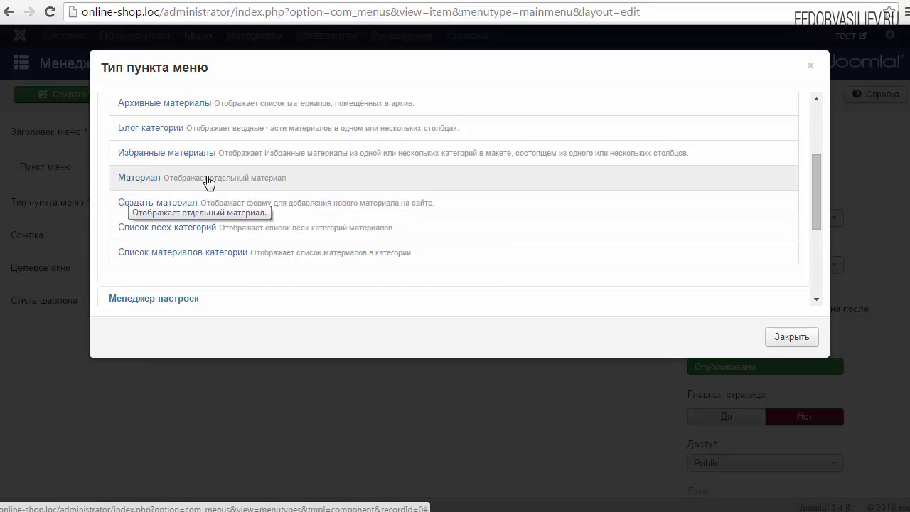
click(138, 181)
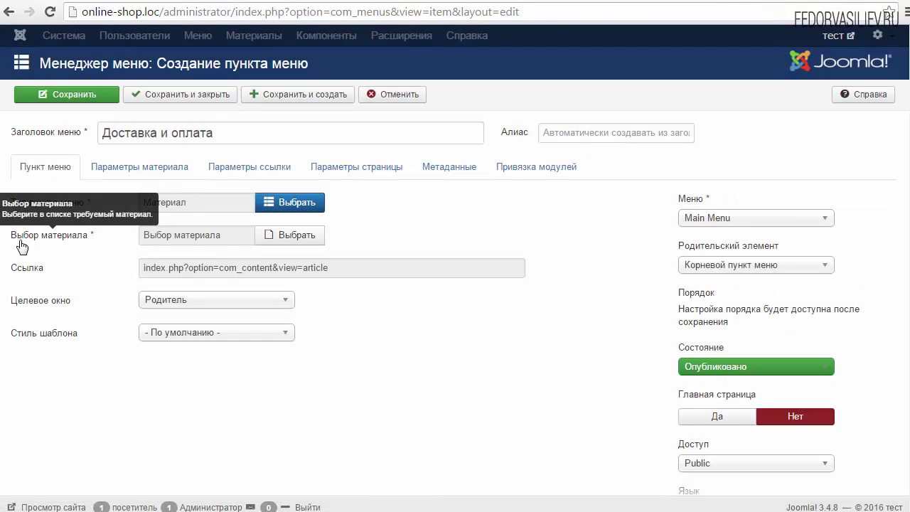
click(295, 236)
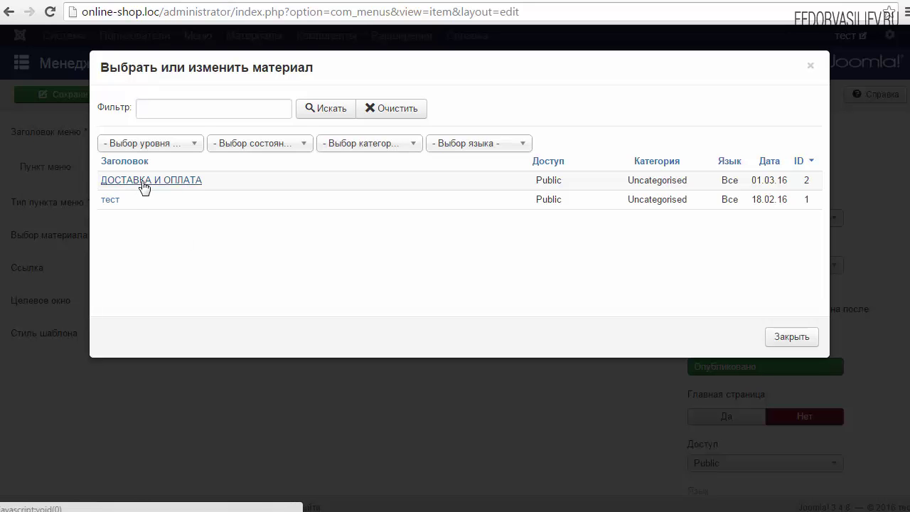
click(137, 181)
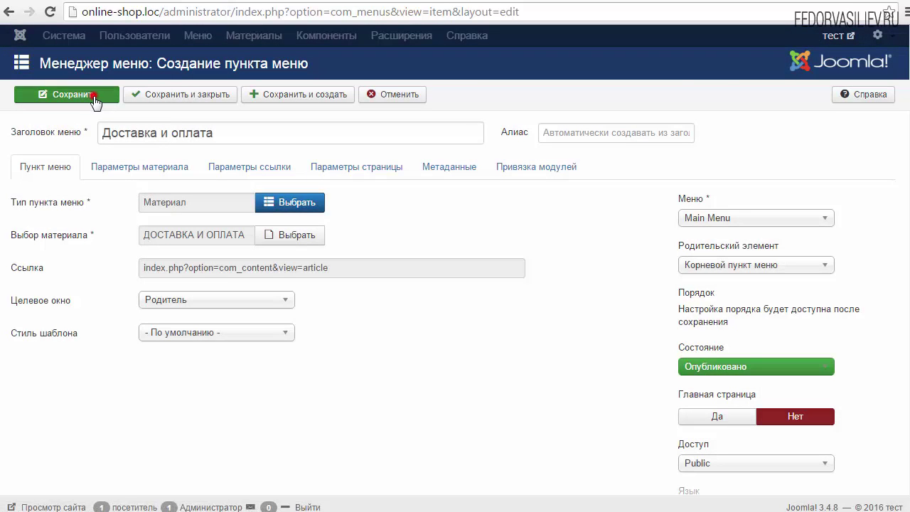
Step: Save the «Доставка и оплата» menu item and reload the shop's public home page to check the menu
click(37, 95)
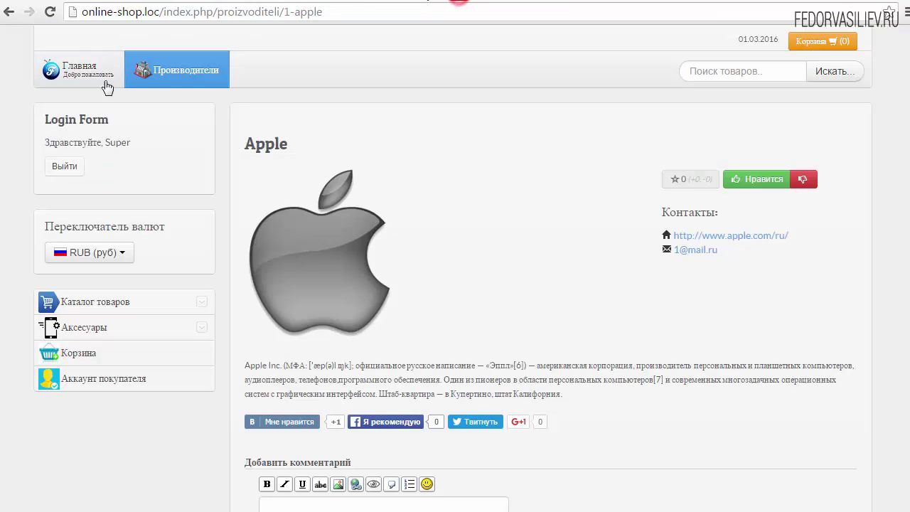
click(78, 68)
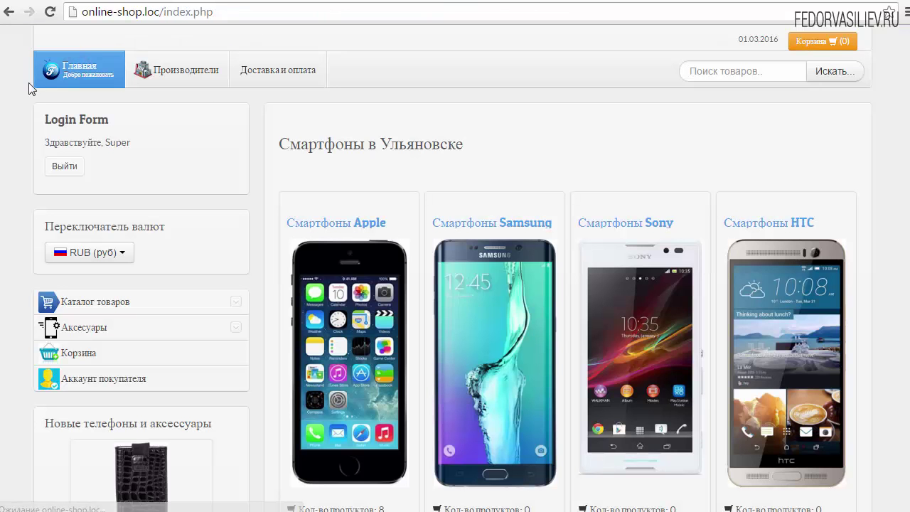
Step: Open the «Доставка и оплата» page on the public shop and examine its delivery text, images and comment form
click(267, 75)
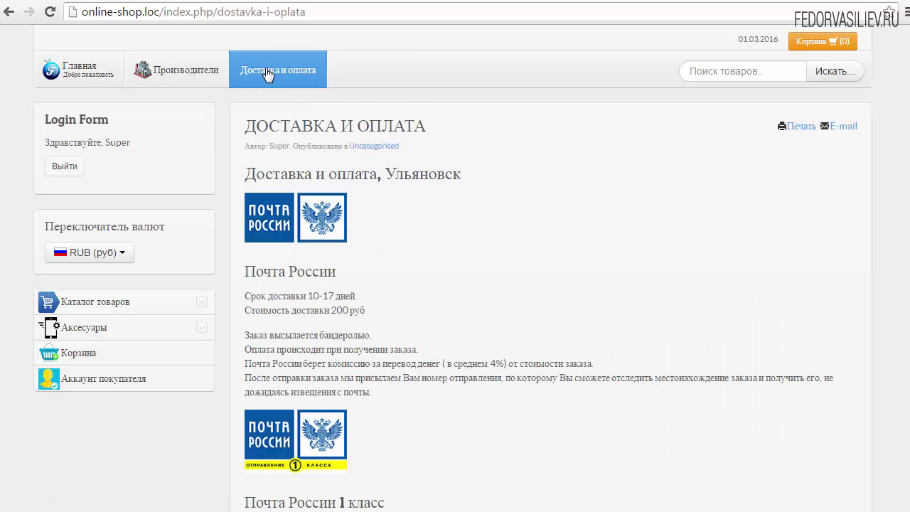
scroll(519, 170, down, 7)
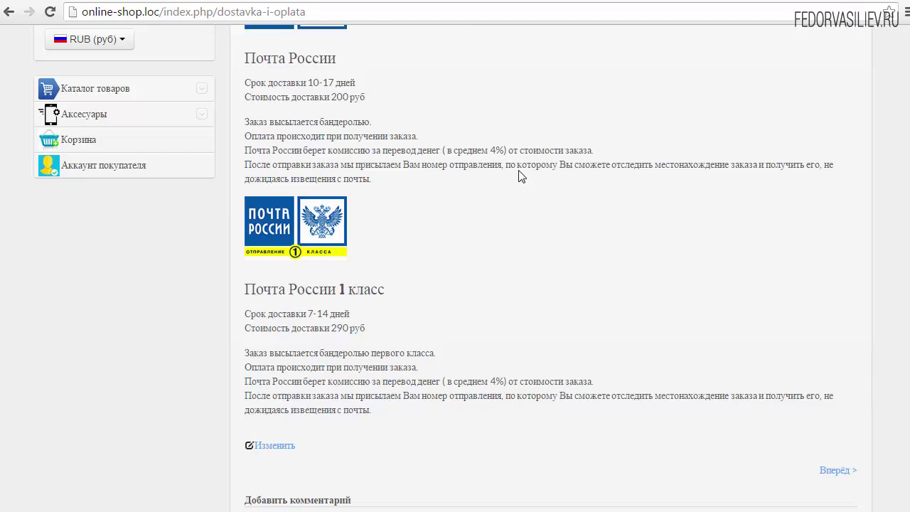
scroll(519, 170, up, 7)
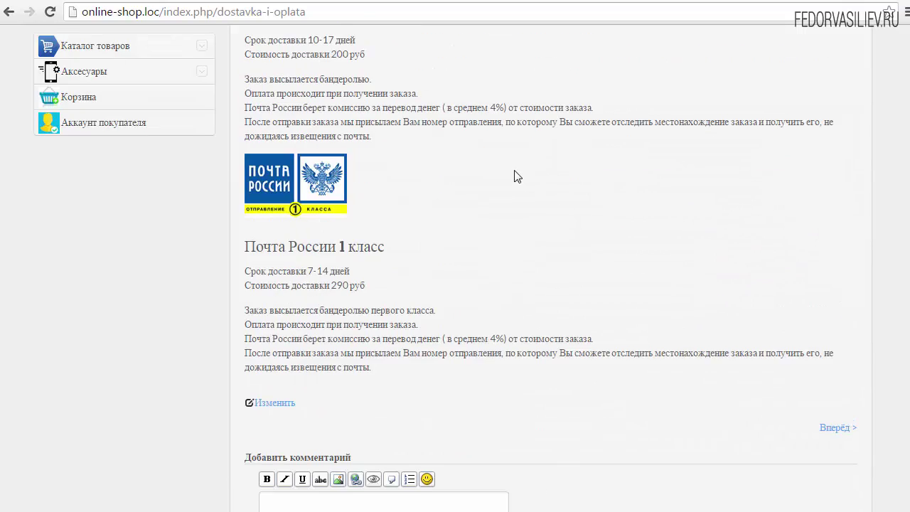
scroll(517, 170, down, 7)
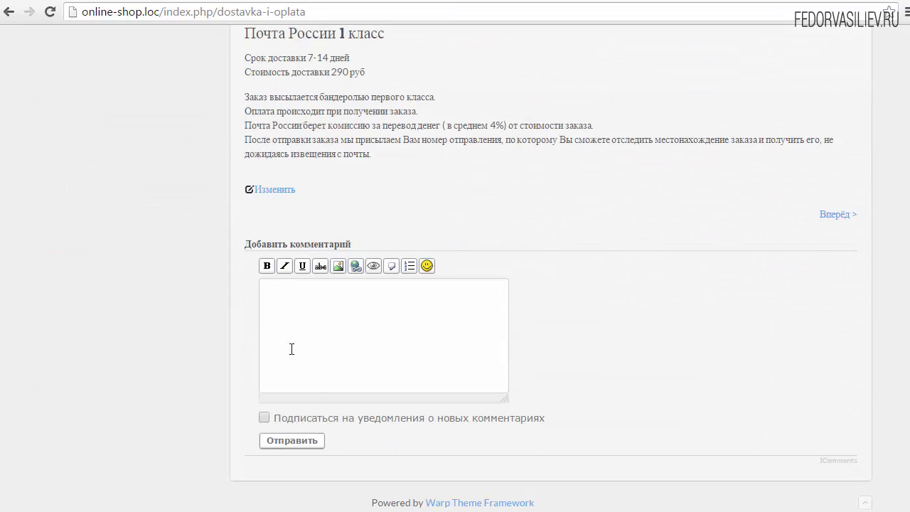
click(328, 366)
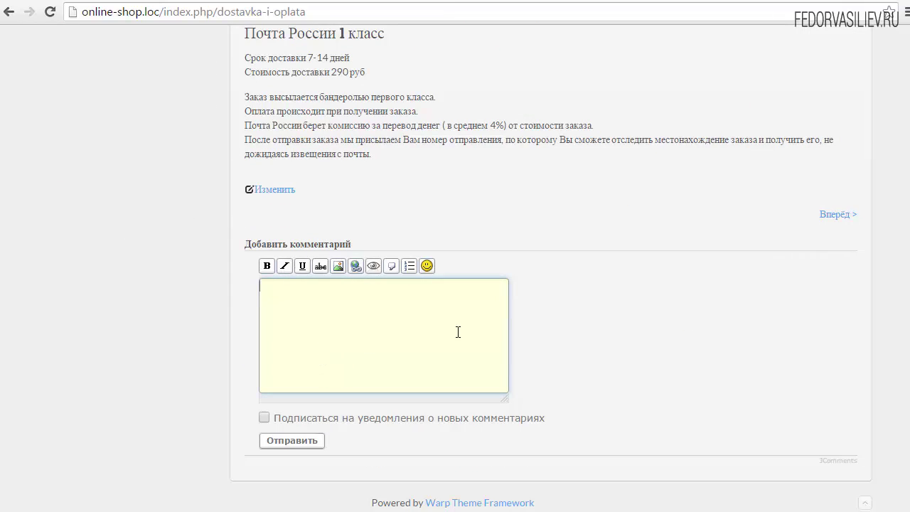
scroll(414, 334, up, 1)
scroll(334, 346, down, 1)
click(355, 343)
click(332, 322)
scroll(410, 315, up, 4)
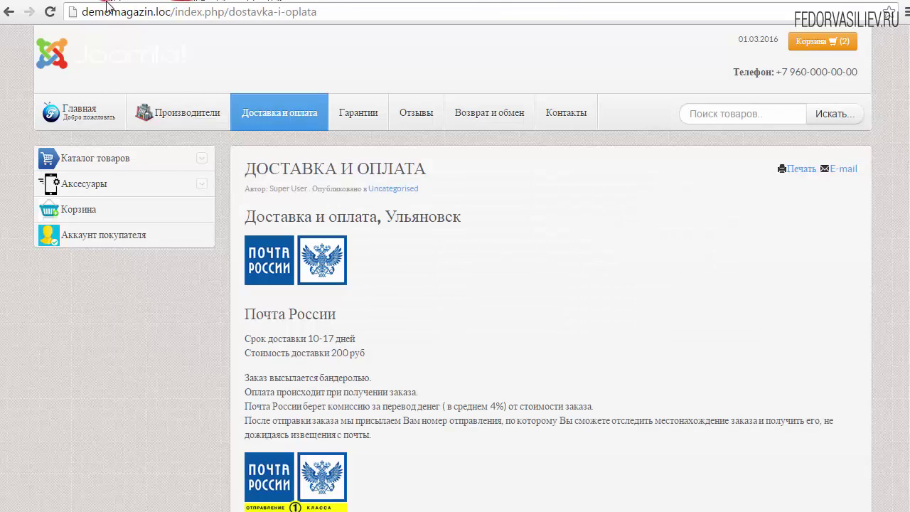
Step: Open the demo shop's «Гарантии» page, close the «Доставка и оплата» menu item and start a new article in the online-shop.loc administration
click(359, 116)
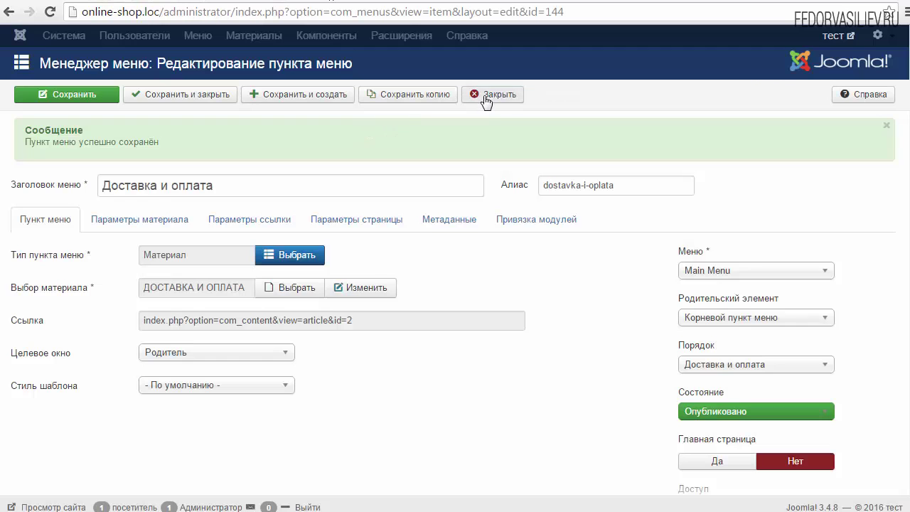
click(486, 102)
click(280, 43)
mouse_move(286, 65)
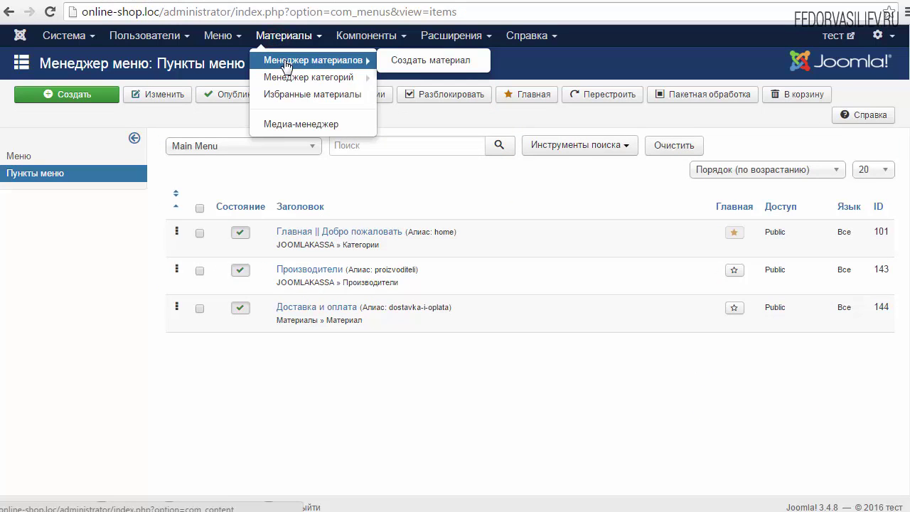
click(400, 64)
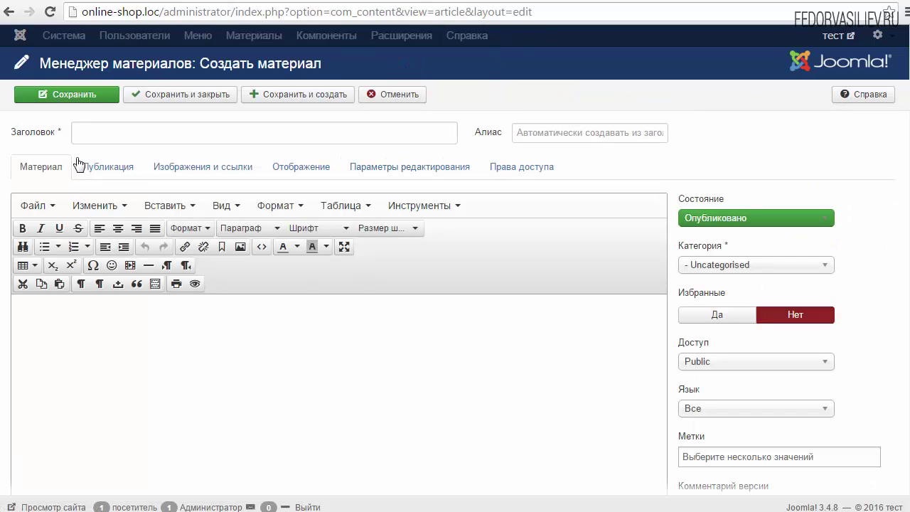
Step: Title the new article «ГАРАНТИИ» and set its category to Uncategorised
right_click(90, 132)
click(125, 207)
click(719, 265)
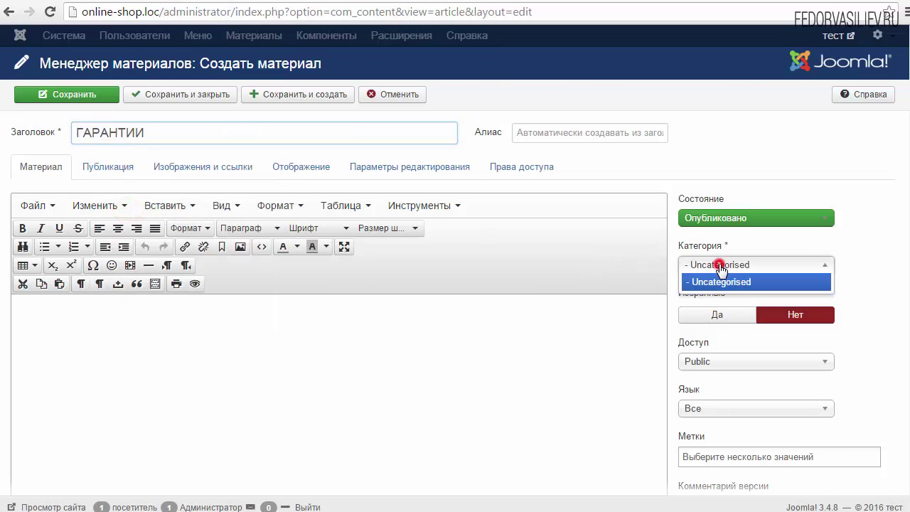
click(707, 283)
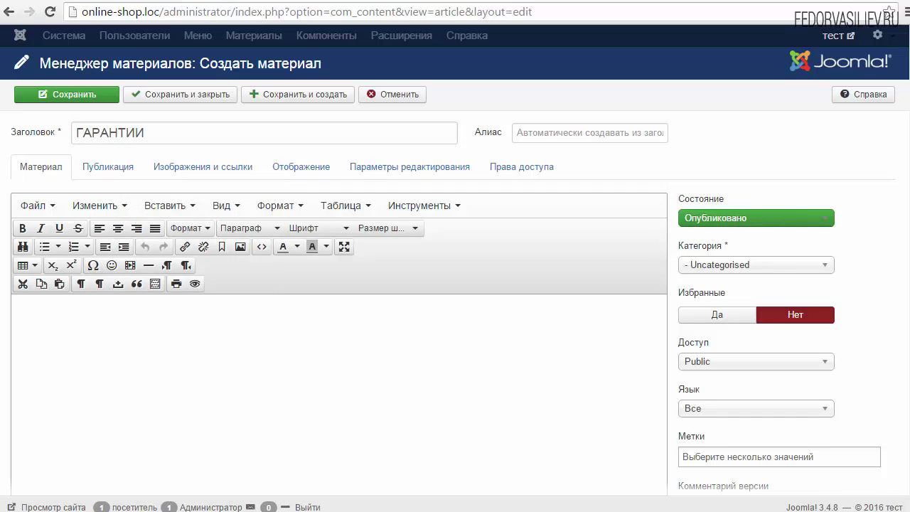
Step: Paste the guarantees list into the article as HTML source code, and save and close the article
scroll(455, 284, down, 1)
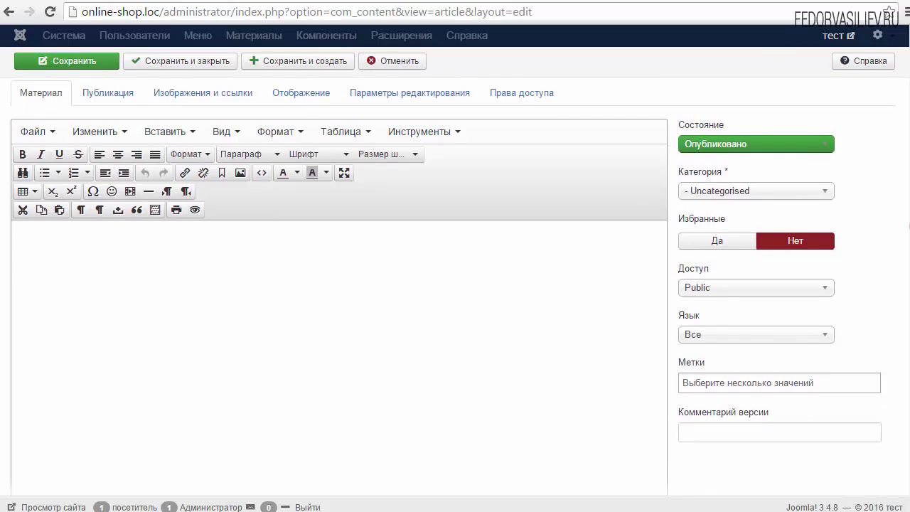
click(262, 173)
right_click(406, 171)
click(441, 258)
click(595, 473)
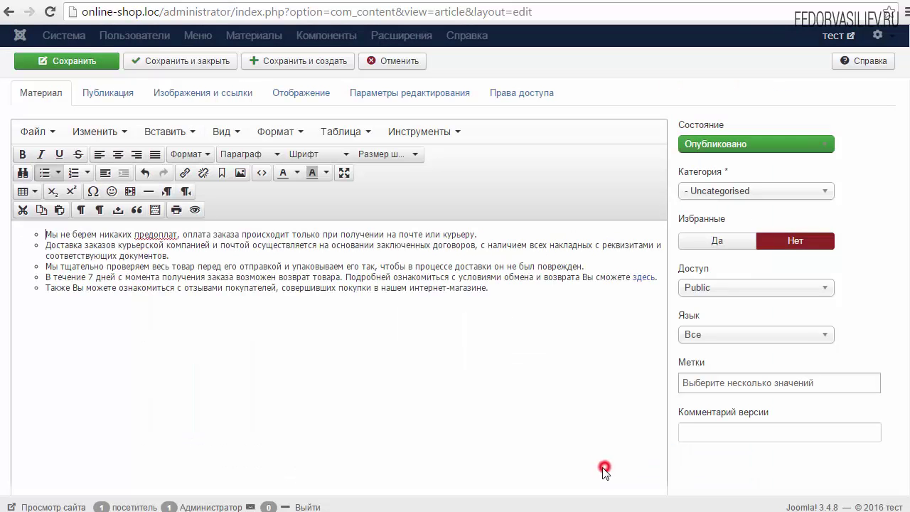
scroll(224, 247, up, 1)
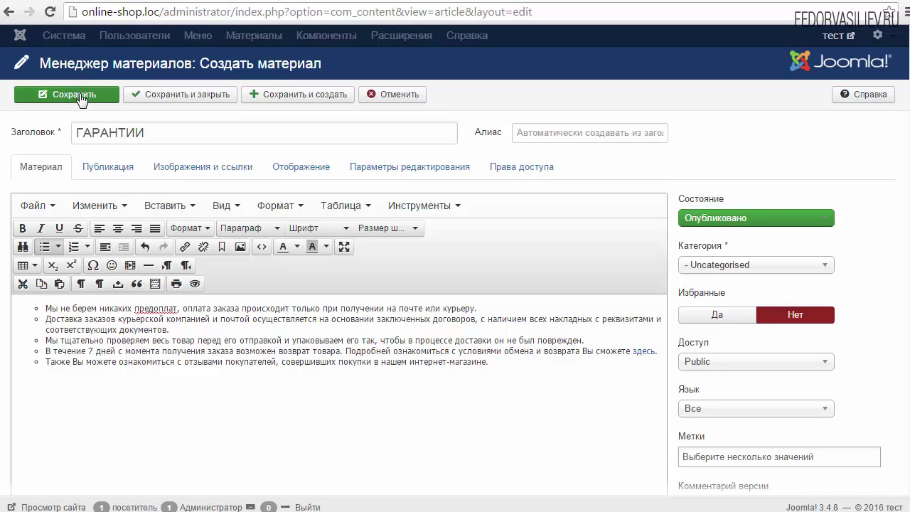
click(191, 96)
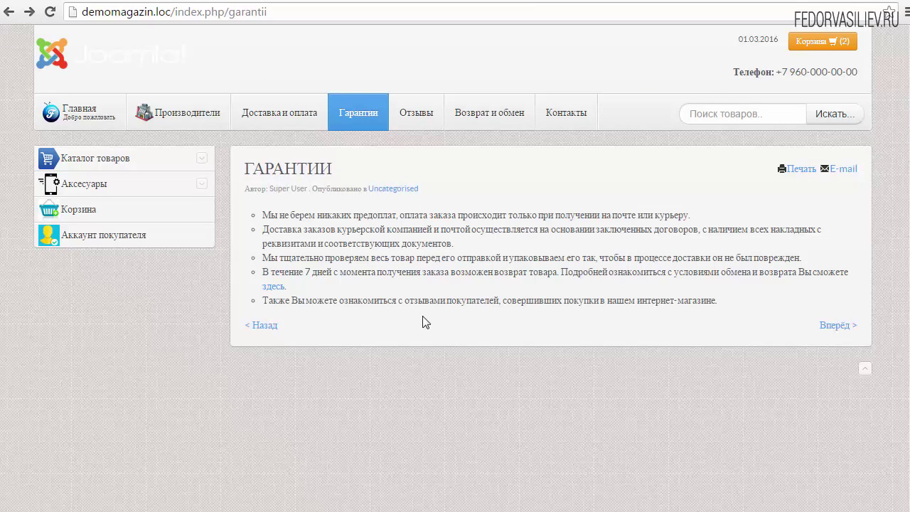
Step: Copy the «Отзывы» menu label from the demo shop's public page
click(418, 119)
click(397, 119)
click(401, 115)
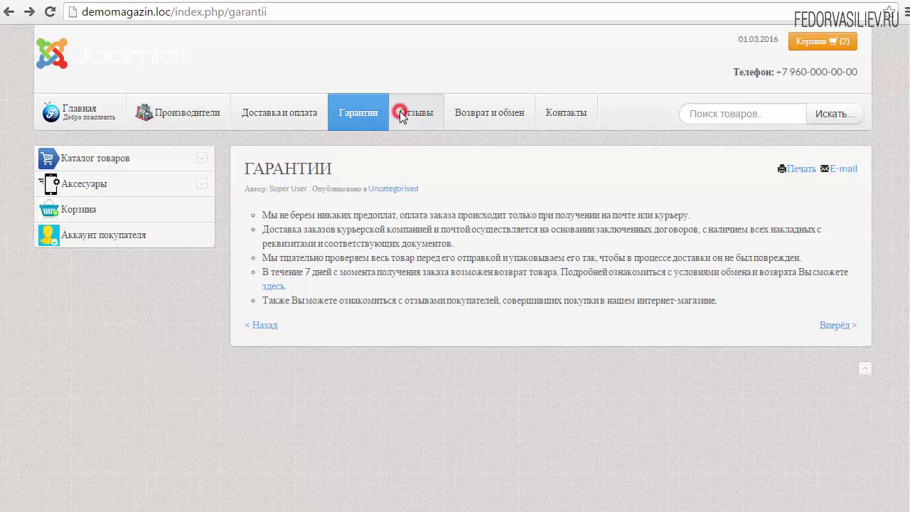
right_click(421, 113)
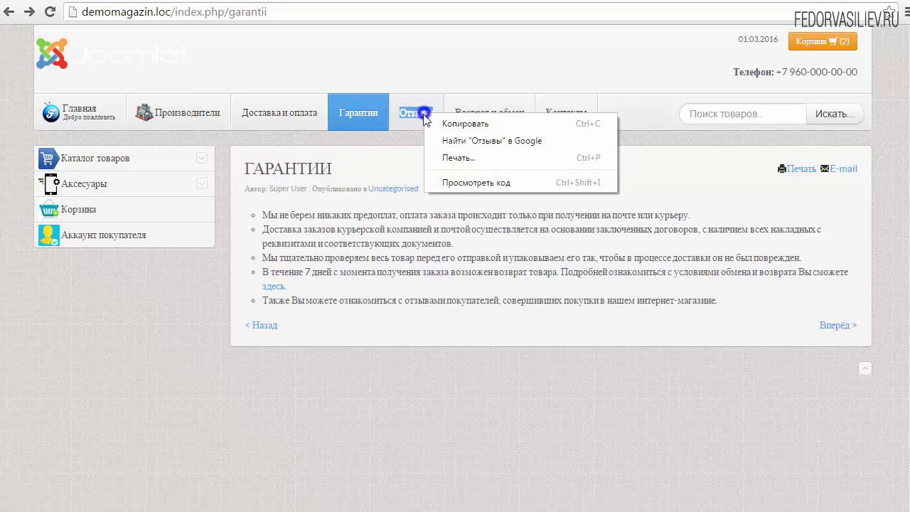
click(457, 124)
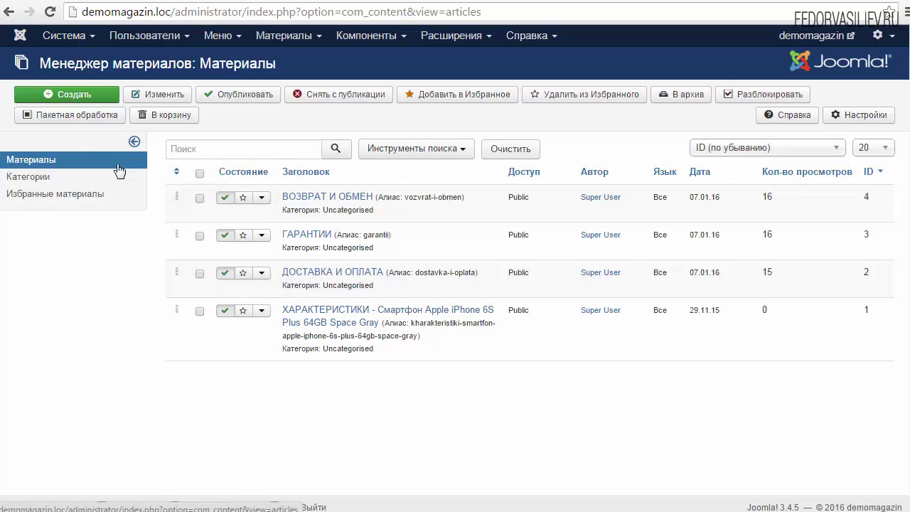
Step: Start a new article in the demo shop's administration and paste «Отзывы» as its title
click(66, 98)
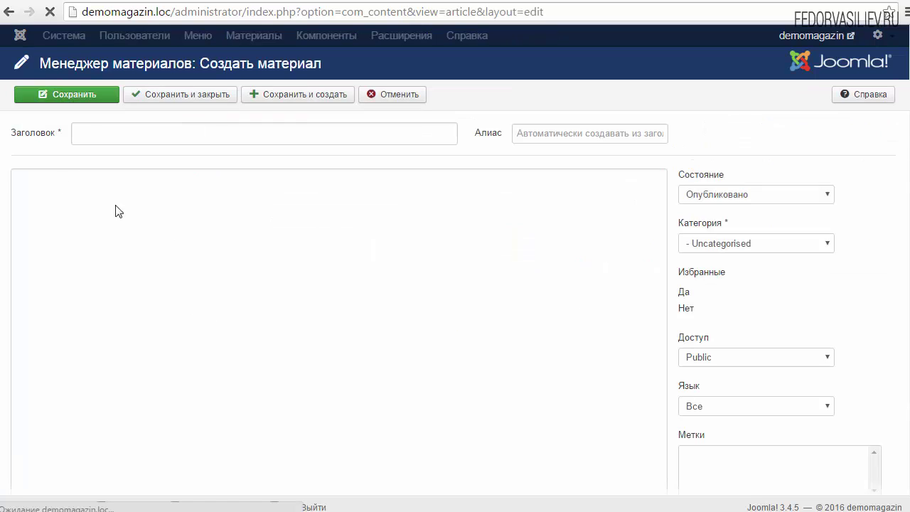
right_click(178, 127)
click(216, 212)
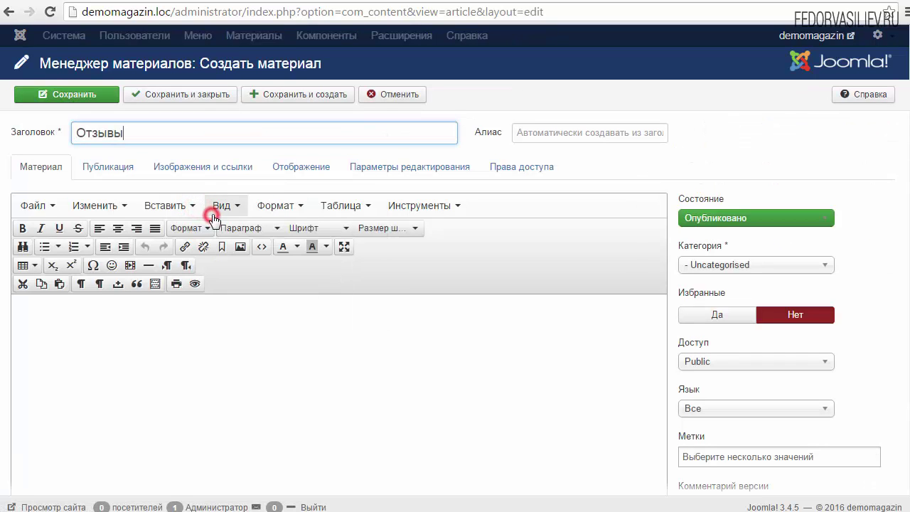
click(506, 98)
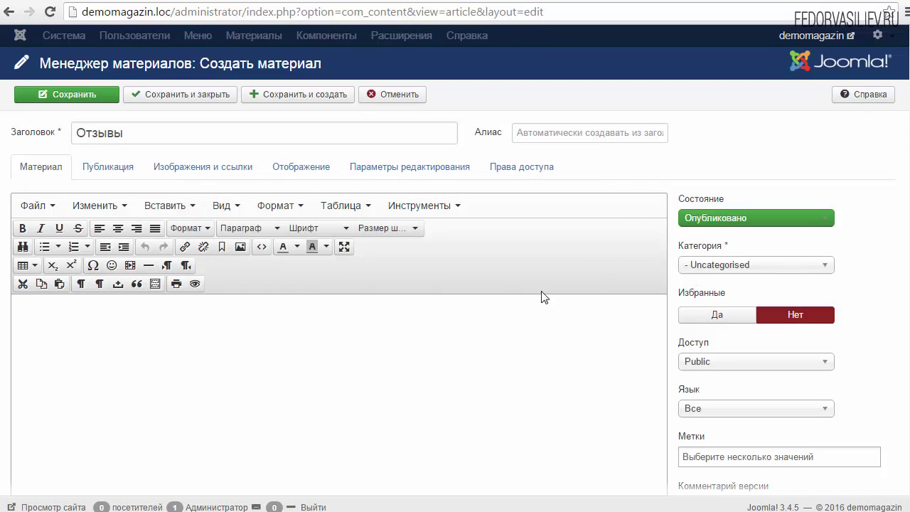
Step: Review the article's body and comment options, leave the body empty, and save and close the «Отзывы» article
scroll(264, 315, down, 2)
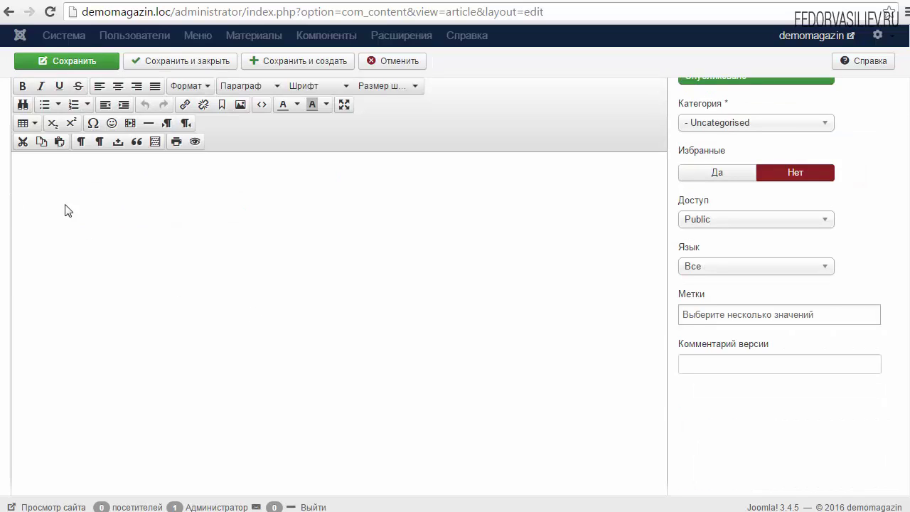
click(61, 189)
scroll(279, 268, down, 2)
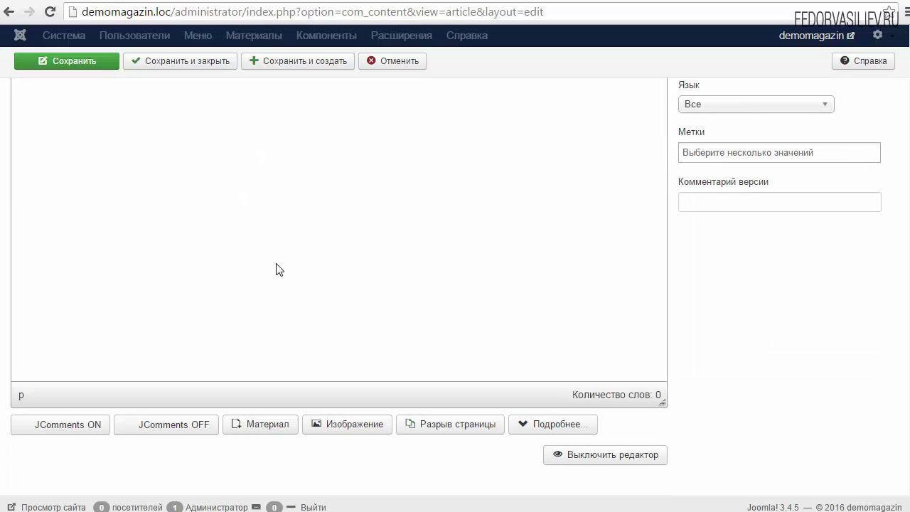
scroll(278, 269, up, 2)
scroll(339, 284, up, 2)
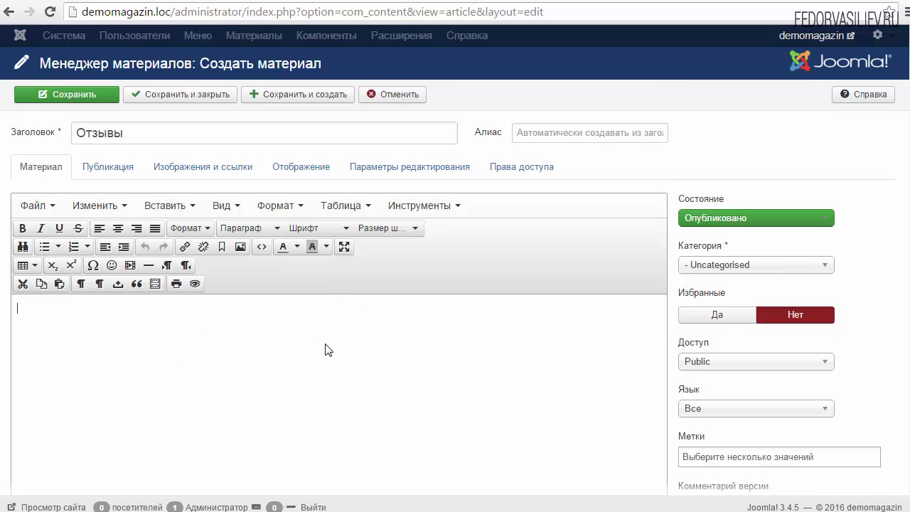
scroll(422, 308, down, 2)
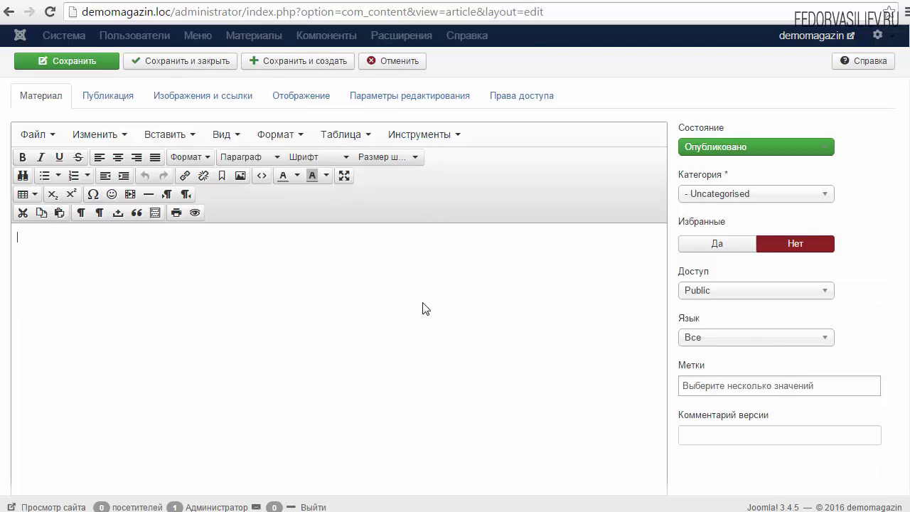
scroll(423, 308, up, 2)
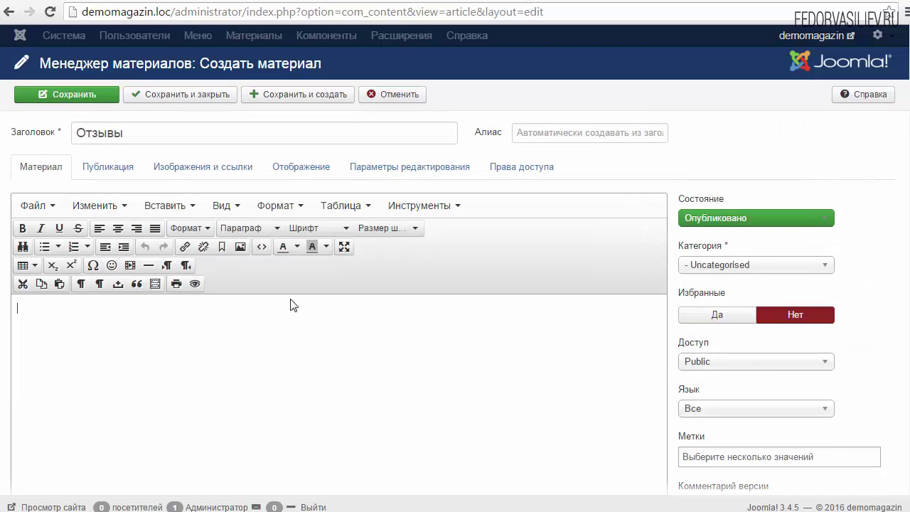
click(179, 100)
Step: Switch back to the online-shop.loc administration and start a new Main Menu item titled «Гарантии»
click(206, 1)
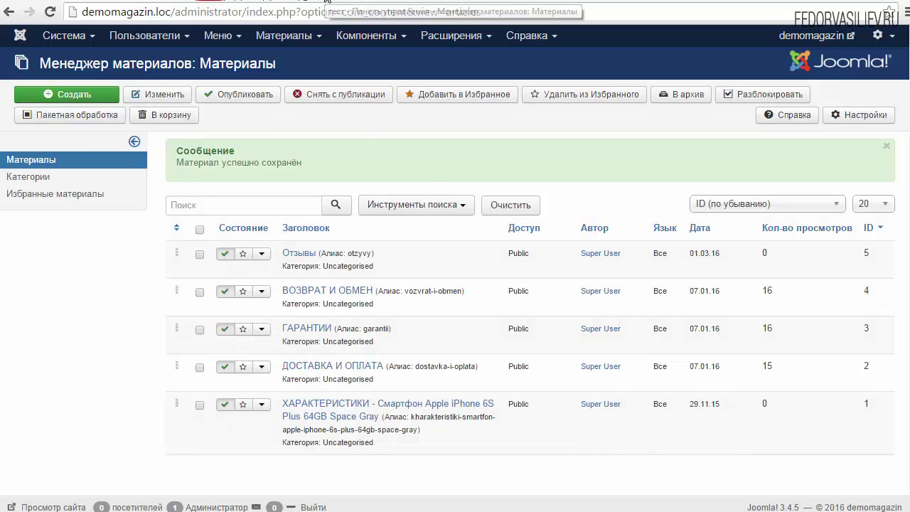
click(327, 1)
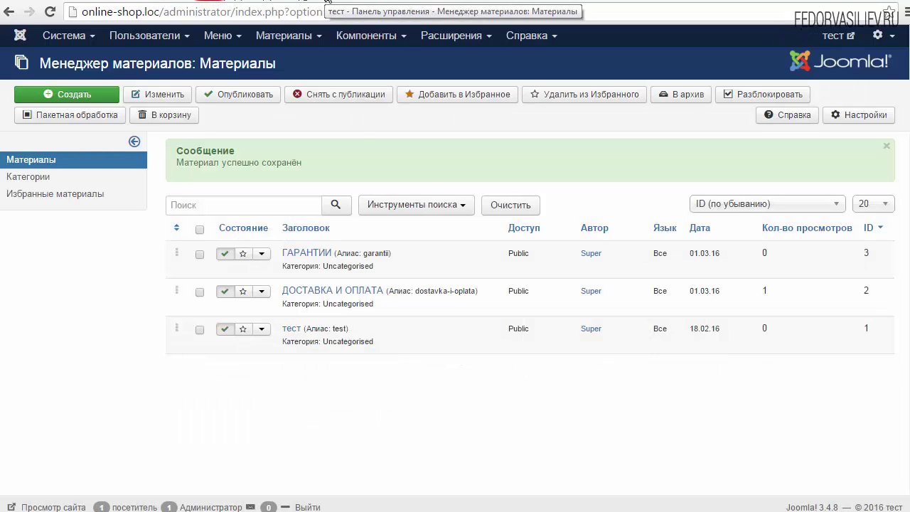
click(218, 42)
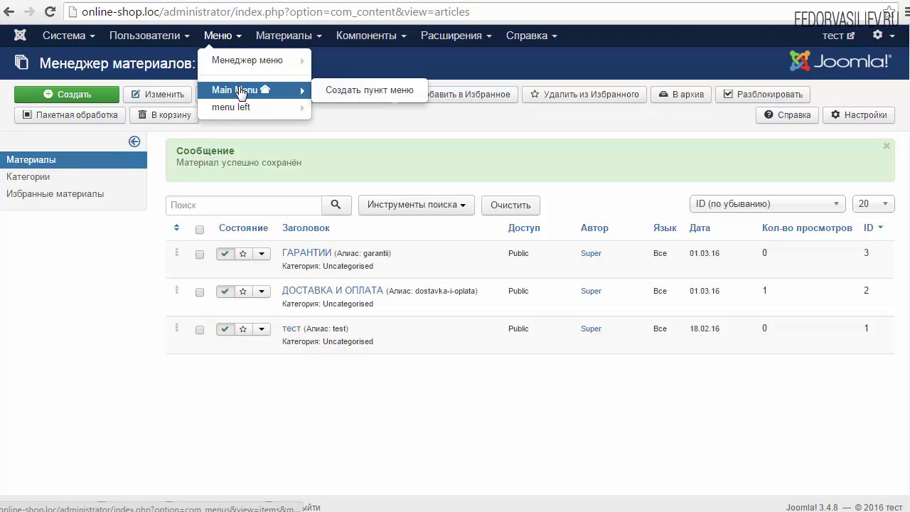
click(235, 90)
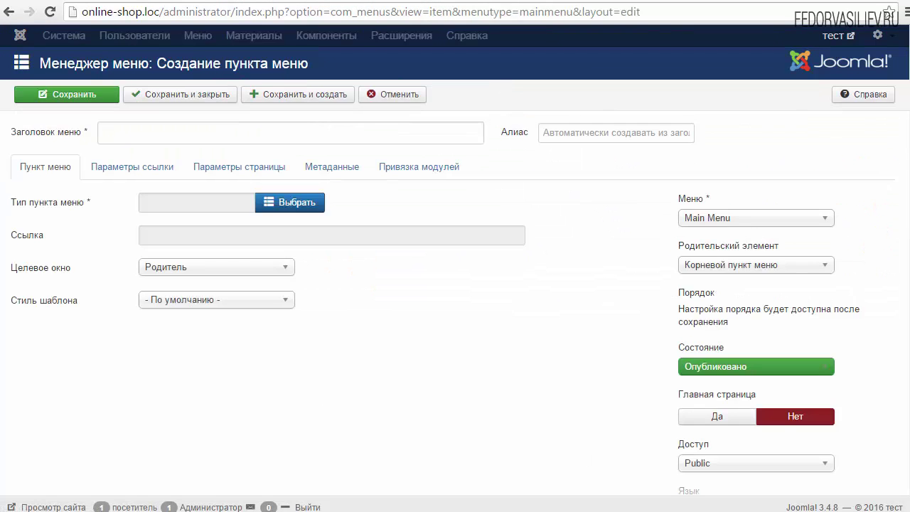
click(107, 131)
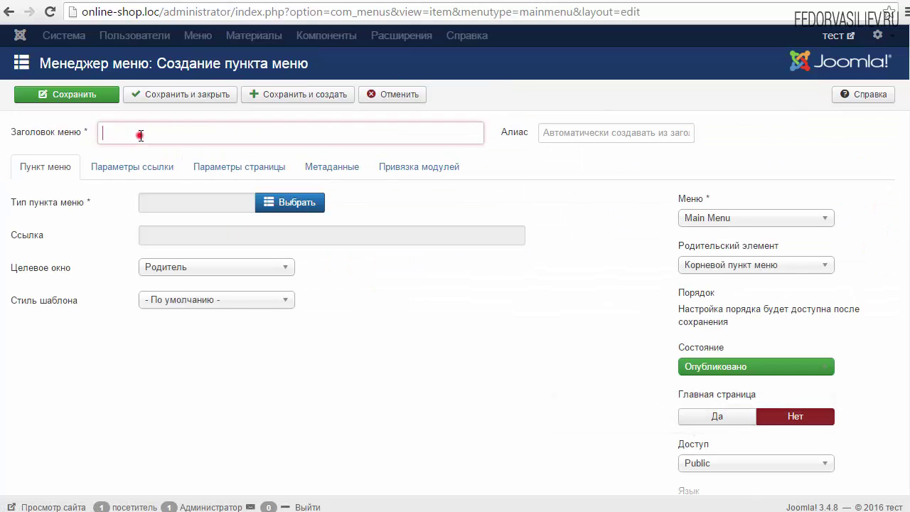
text(Гарантии)
click(103, 167)
click(60, 169)
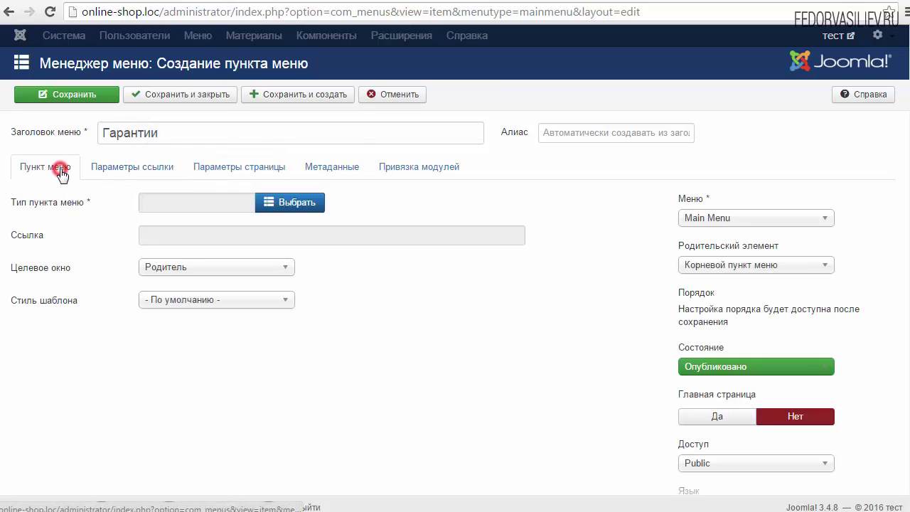
Step: Set the «Гарантии» menu item's type to a single article (Материал), pick the «ГАРАНТИИ» article, and save and close the item
click(275, 206)
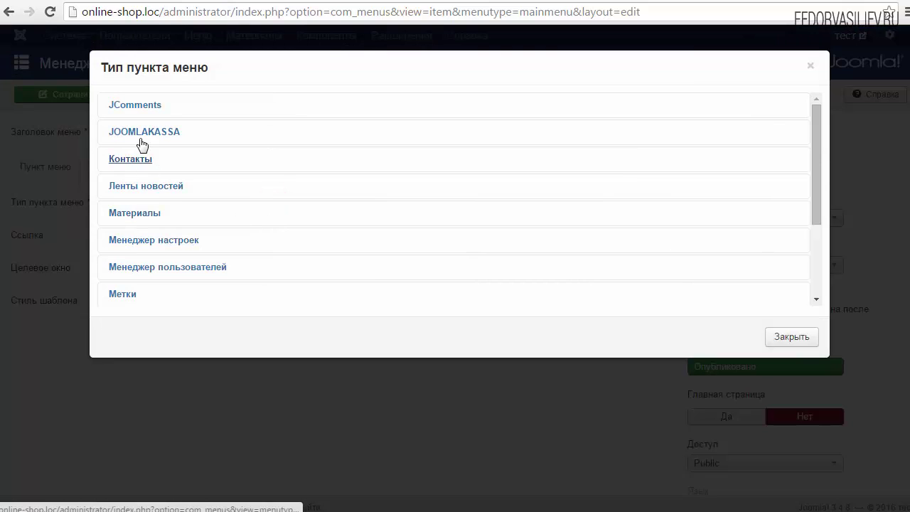
click(133, 225)
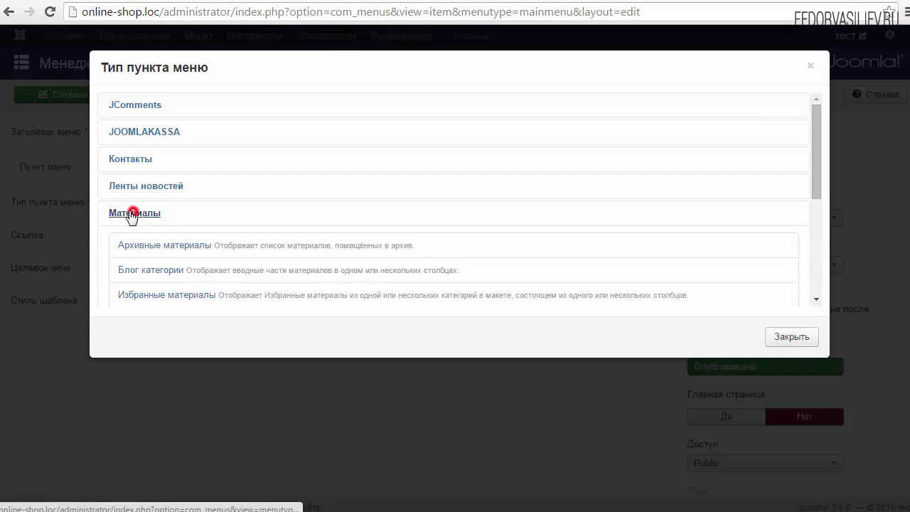
scroll(118, 191, down, 3)
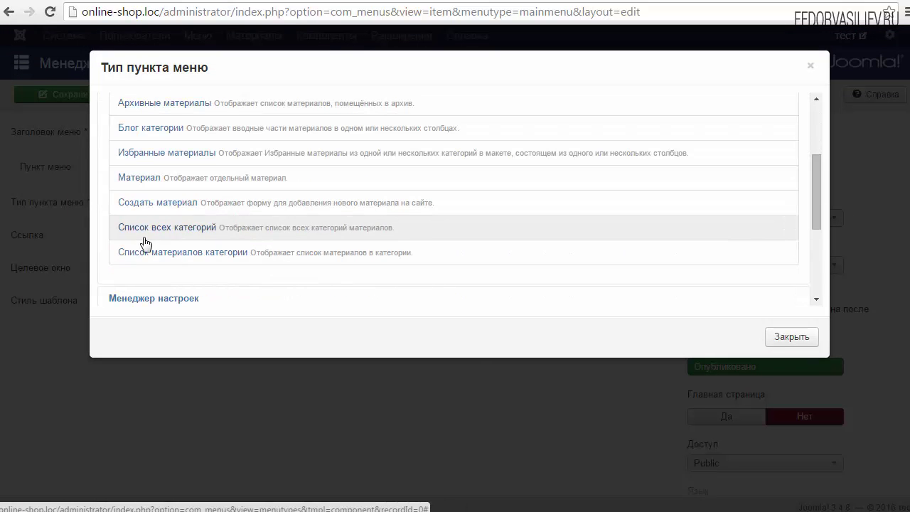
click(140, 178)
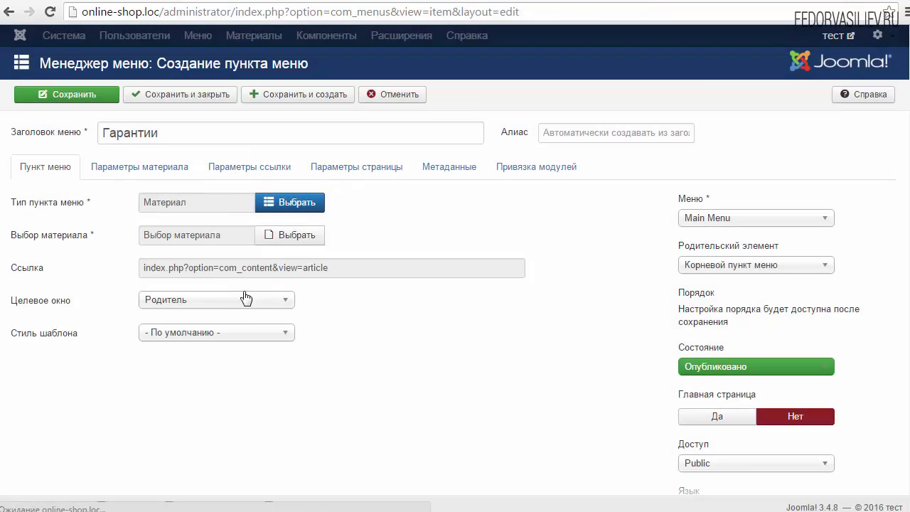
click(285, 235)
click(125, 181)
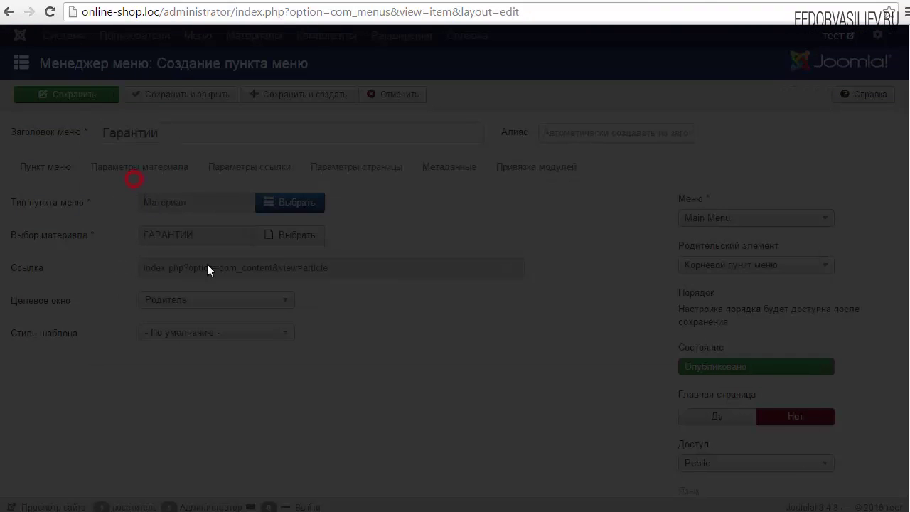
click(199, 94)
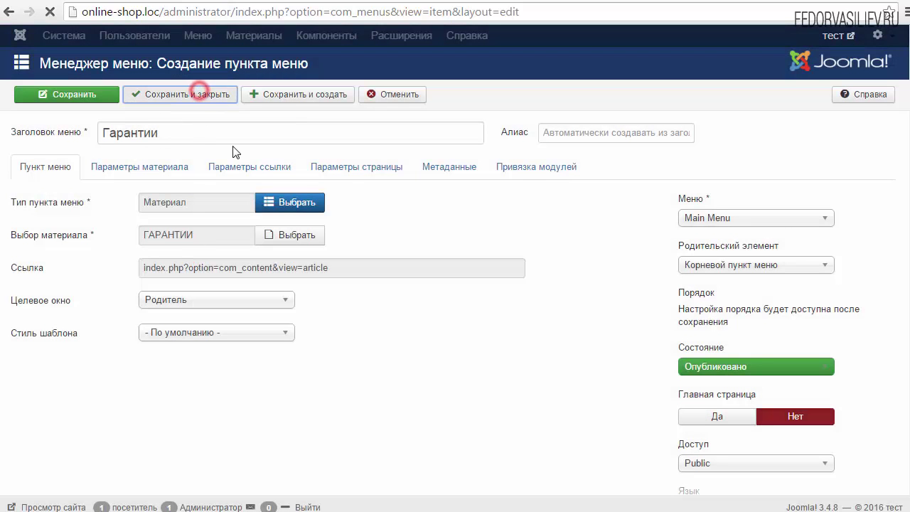
Step: Start another new Main Menu item and paste «Отзывы» as its title
click(83, 94)
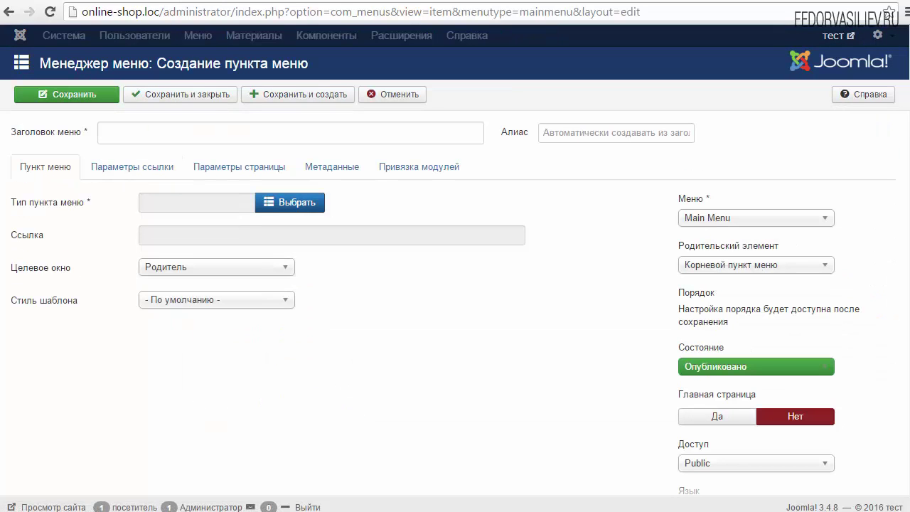
right_click(135, 134)
click(174, 224)
Step: Make the «Отзывы» menu item a single-article link (Материал) to the «Отзывы» article, and save and close it
click(277, 199)
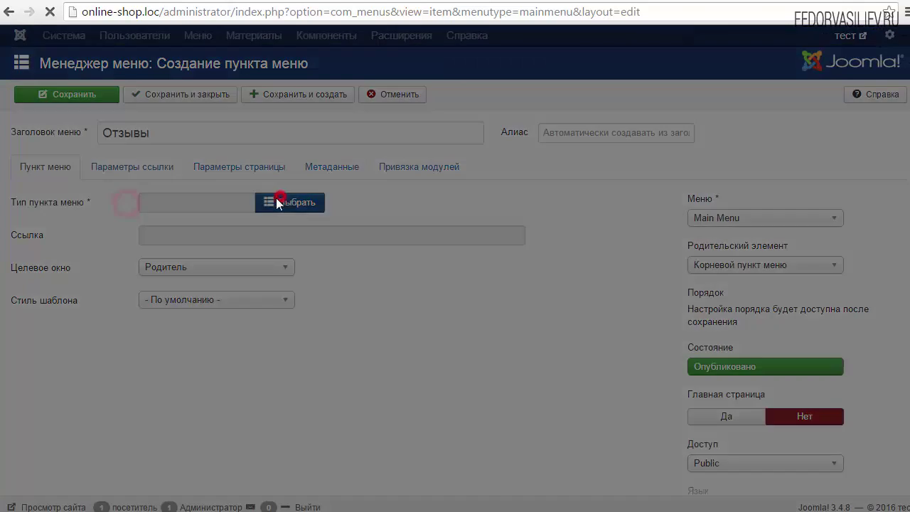
click(138, 214)
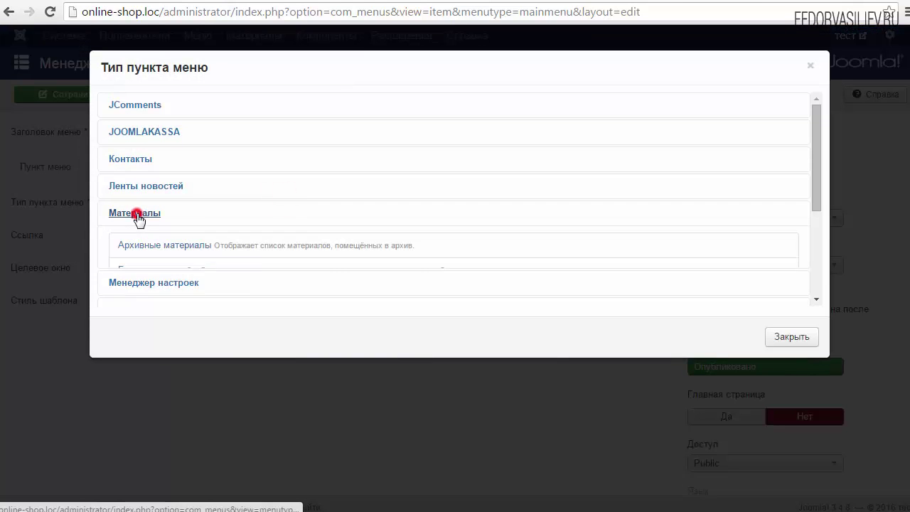
scroll(136, 217, down, 2)
click(138, 178)
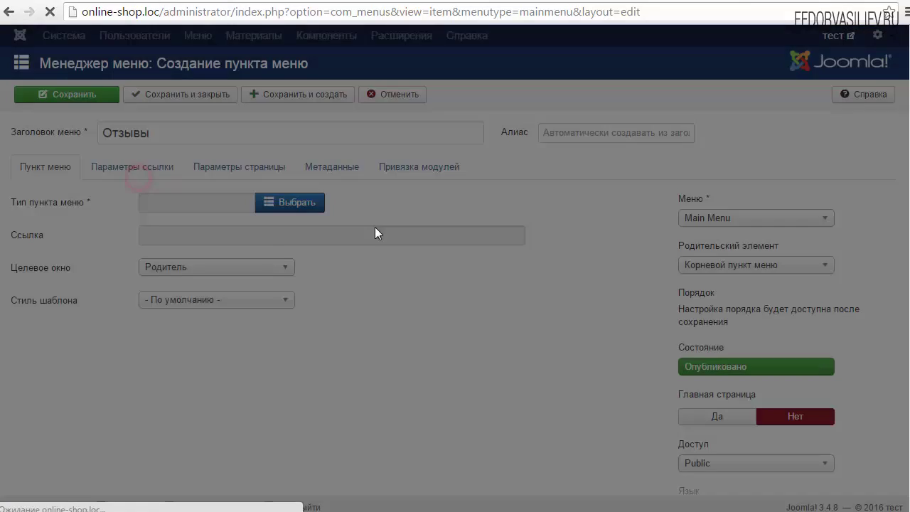
click(279, 236)
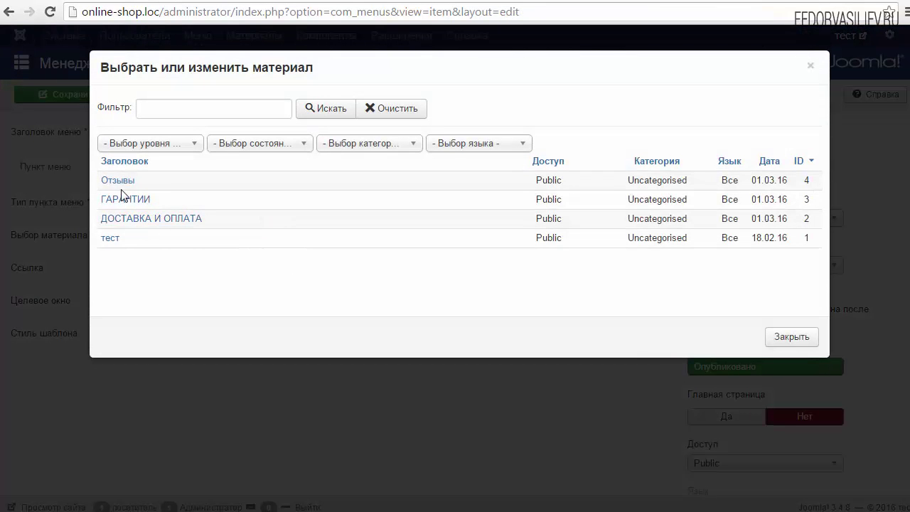
click(119, 182)
click(159, 97)
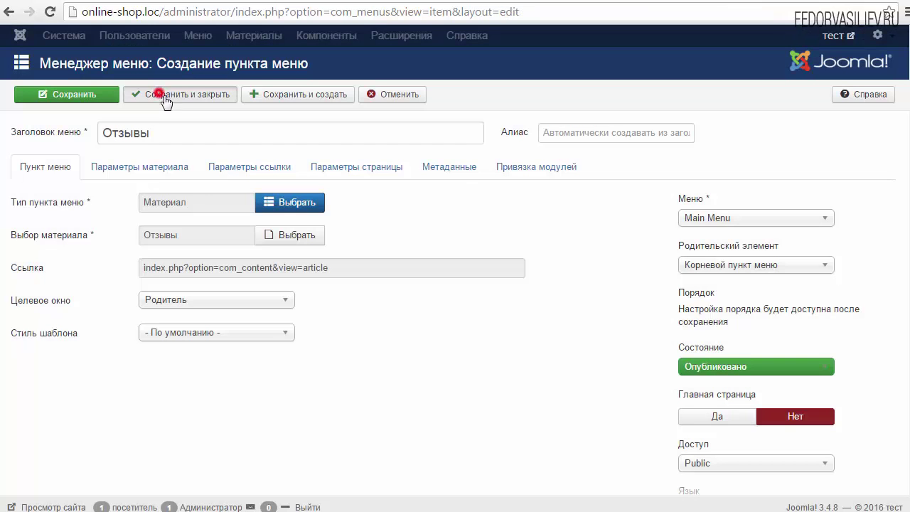
Step: Reload the online-shop.loc public page and check the text of the «Гарантии» page through its new menu item
click(422, 3)
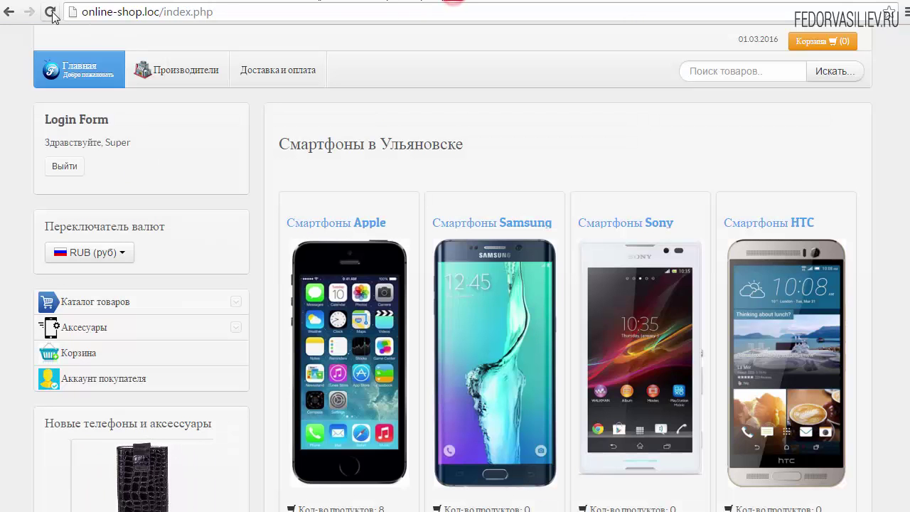
key(F5)
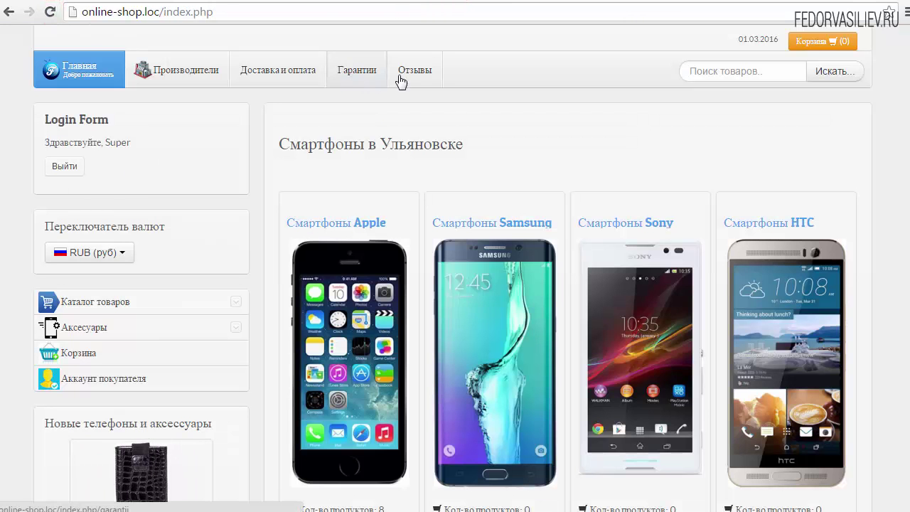
click(352, 75)
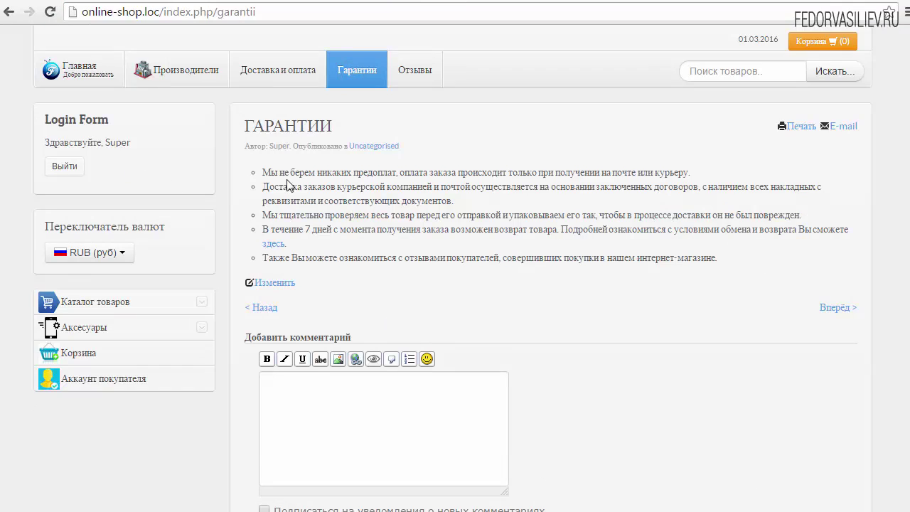
scroll(682, 365, down, 1)
scroll(683, 365, up, 1)
drag(261, 172, 505, 303)
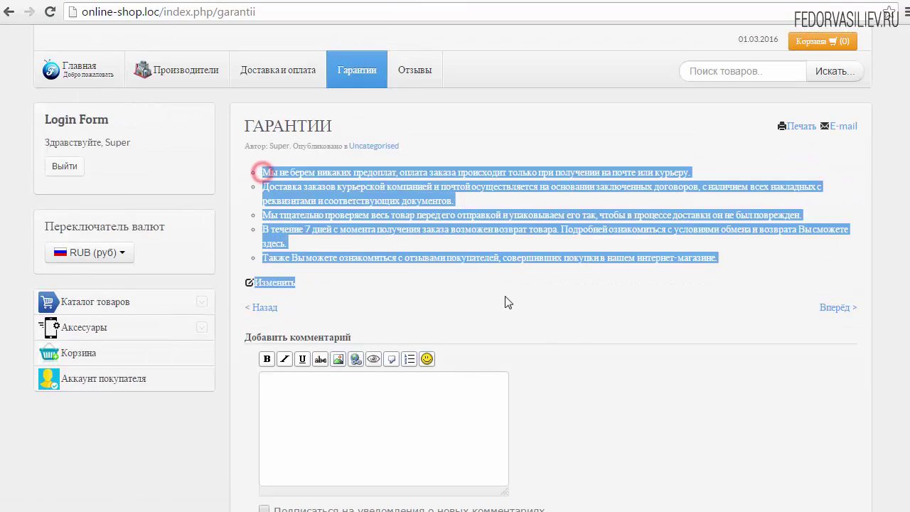
click(555, 305)
Step: Open the «Отзывы» page from the shop's menu and examine its author and category line
click(419, 70)
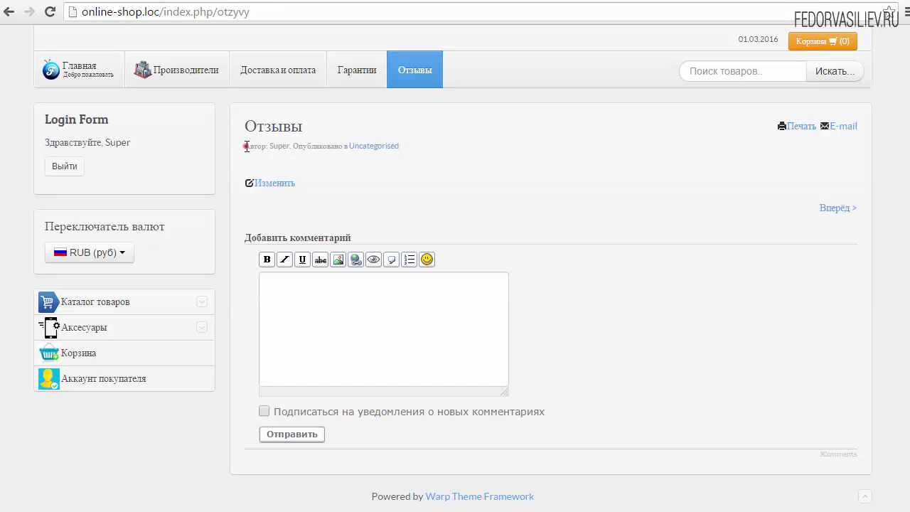
drag(246, 147, 396, 156)
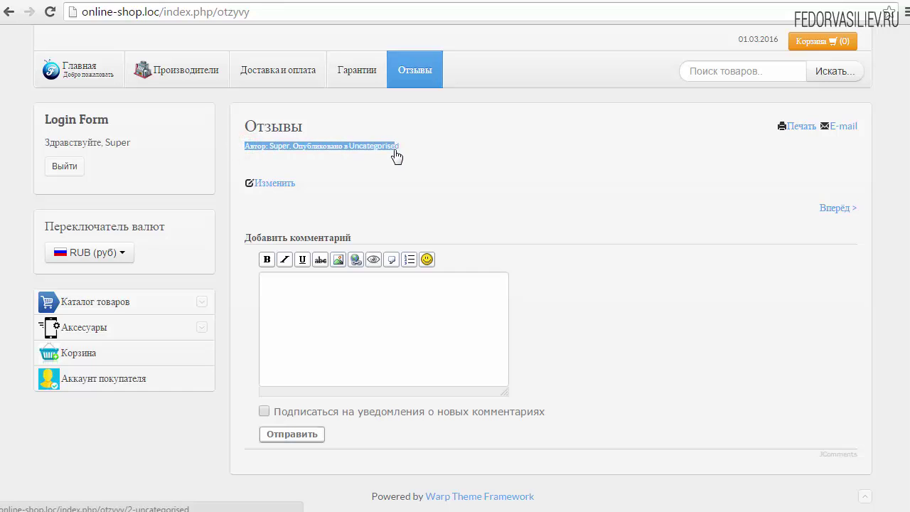
click(435, 176)
drag(240, 146, 412, 149)
click(370, 165)
drag(298, 146, 406, 145)
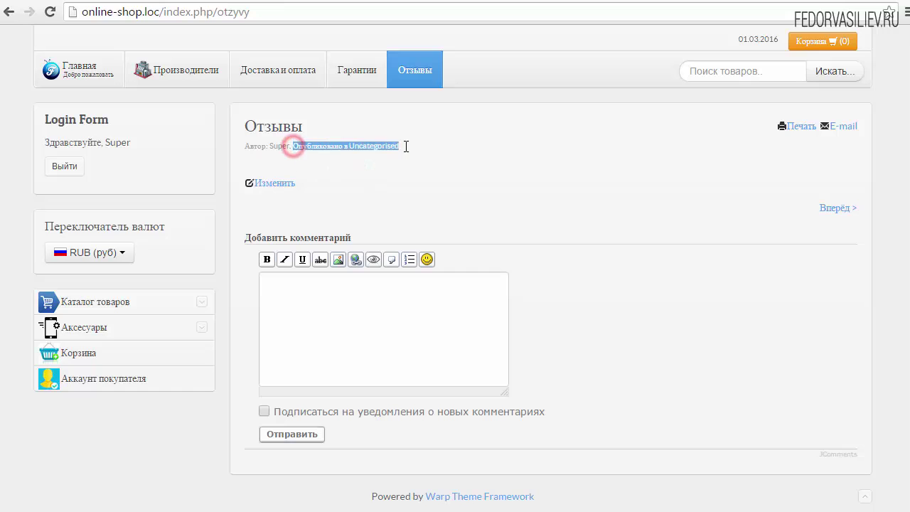
click(438, 152)
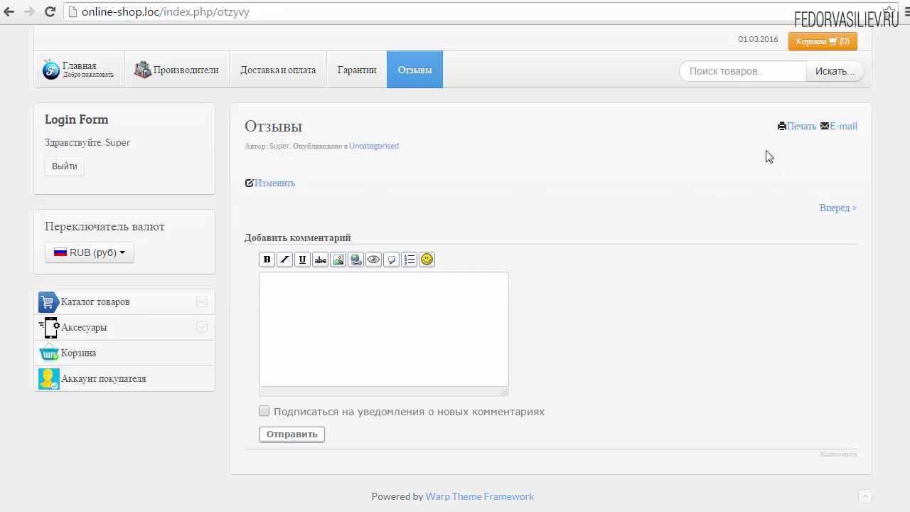
Step: Examine the print and e-mail links, the comment form and the article details on the «Отзывы» page
double_click(762, 132)
click(763, 129)
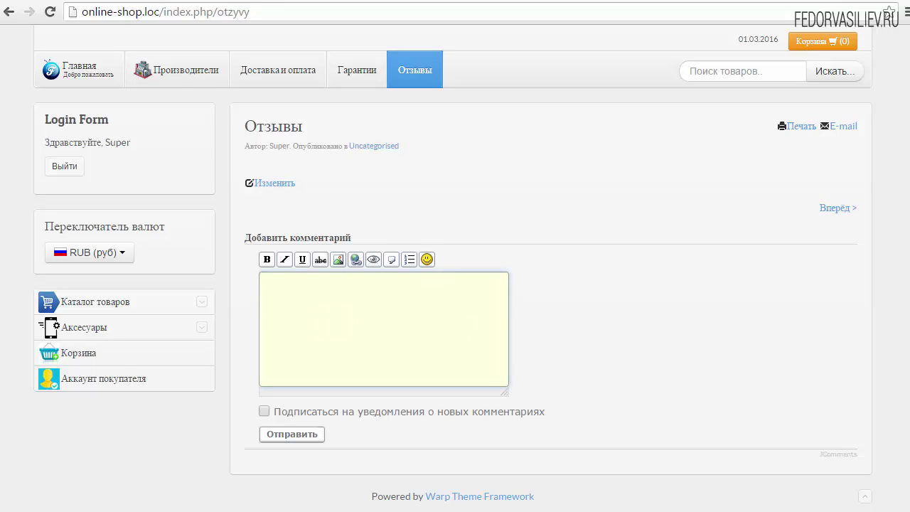
click(632, 447)
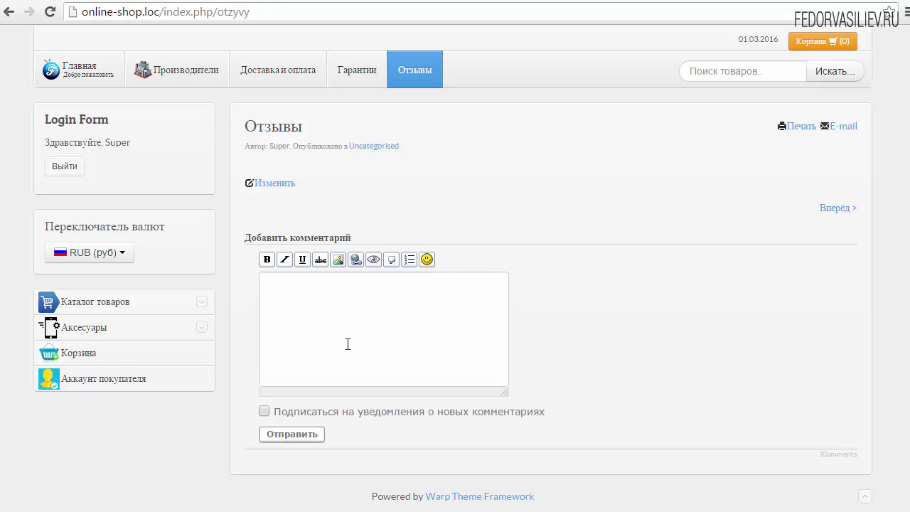
drag(244, 144, 436, 189)
click(374, 185)
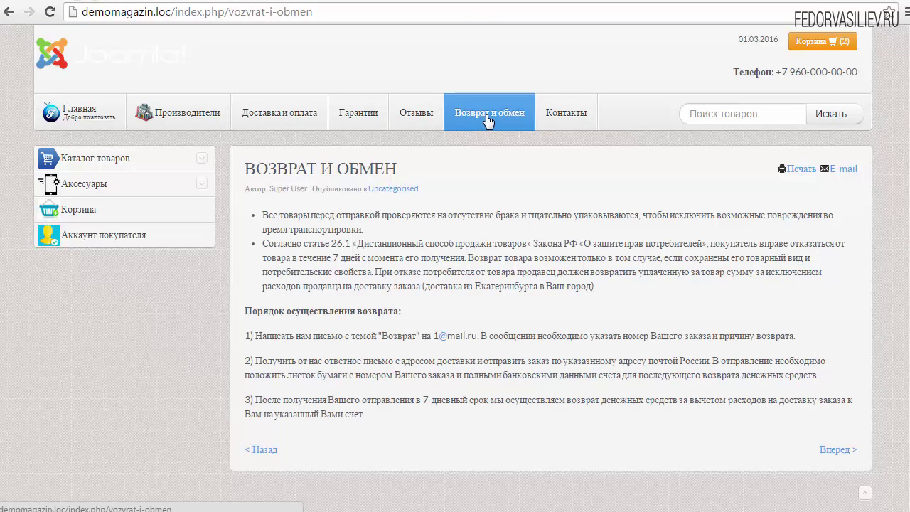
Step: Switch to the demo shop's public «Возврат и обмен» page and review its title and text
drag(244, 167, 381, 425)
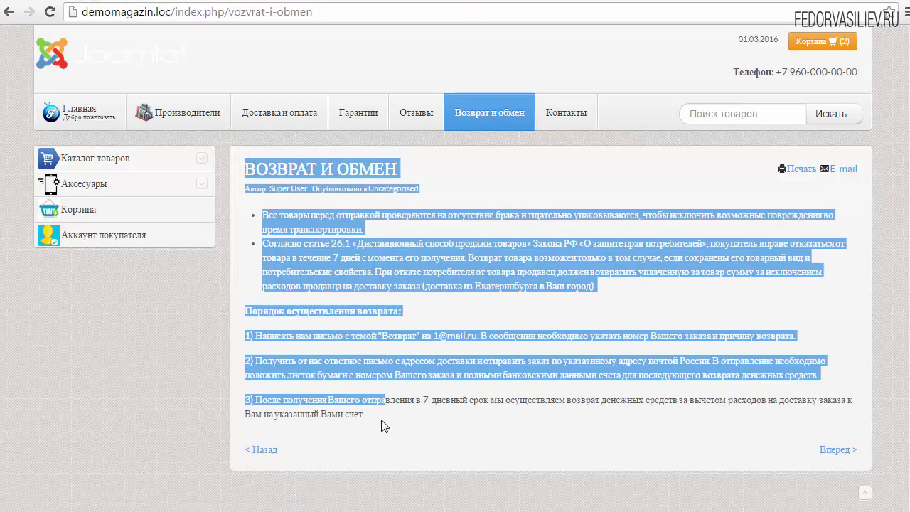
click(382, 425)
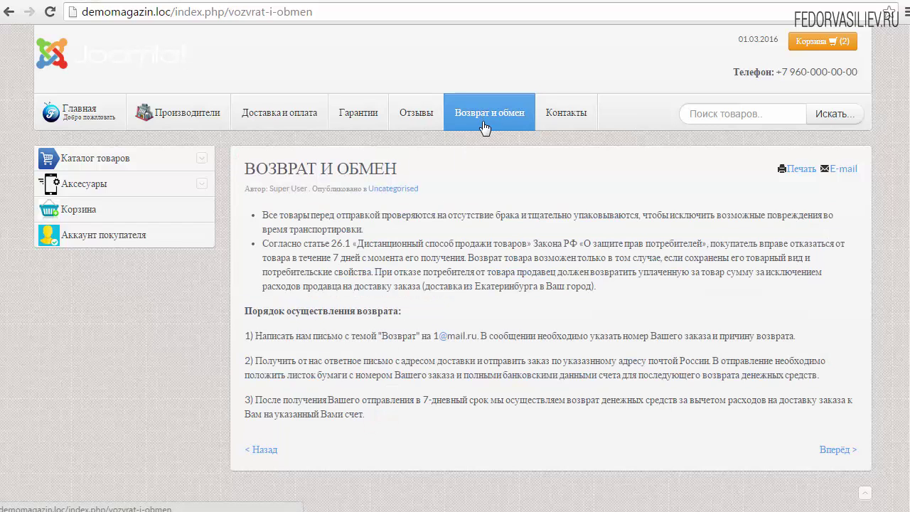